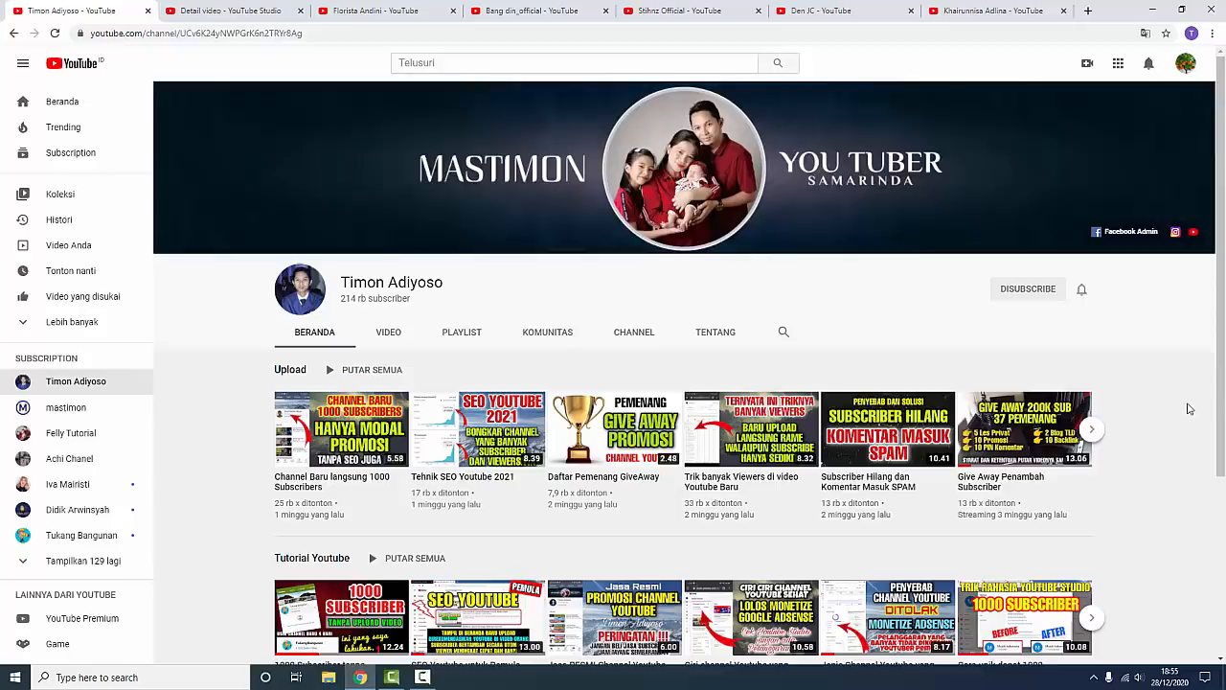
Examine the title of the orange-growing video on its details page in YouTube Studio, highlighting the whole title.
{"action": "scroll", "coordinate": [1188, 410], "scroll_direction": "down", "scroll_amount": 1}
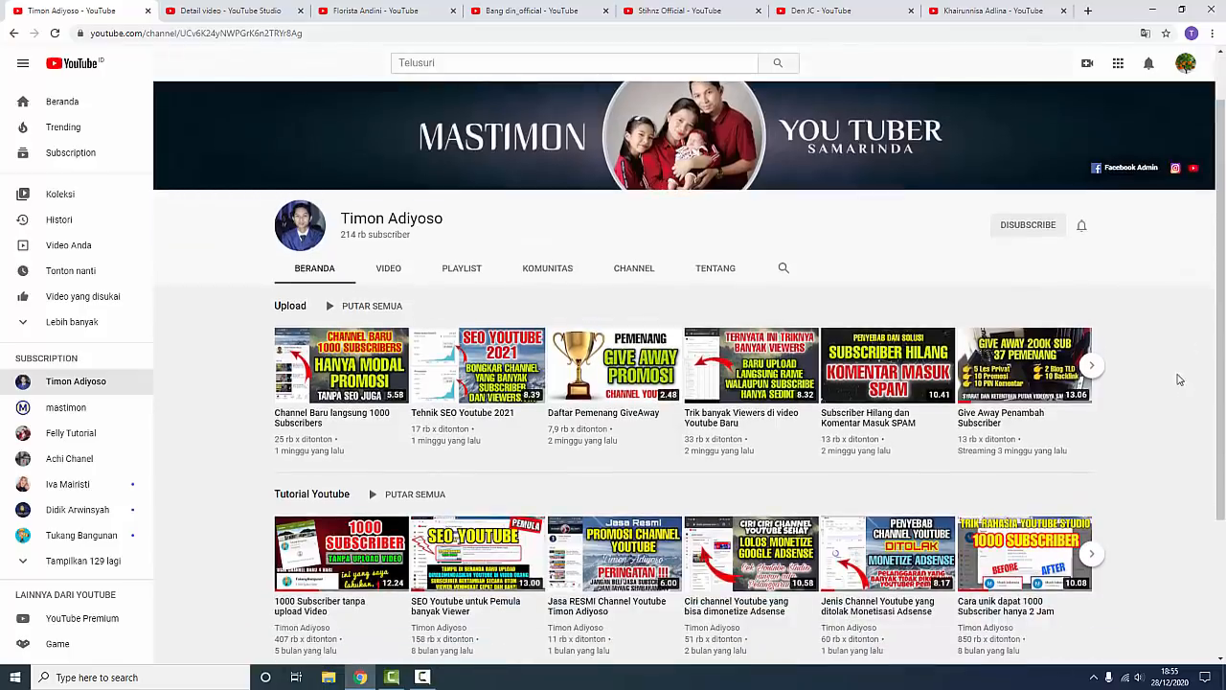
{"action": "key", "text": "ctrl+Tab"}
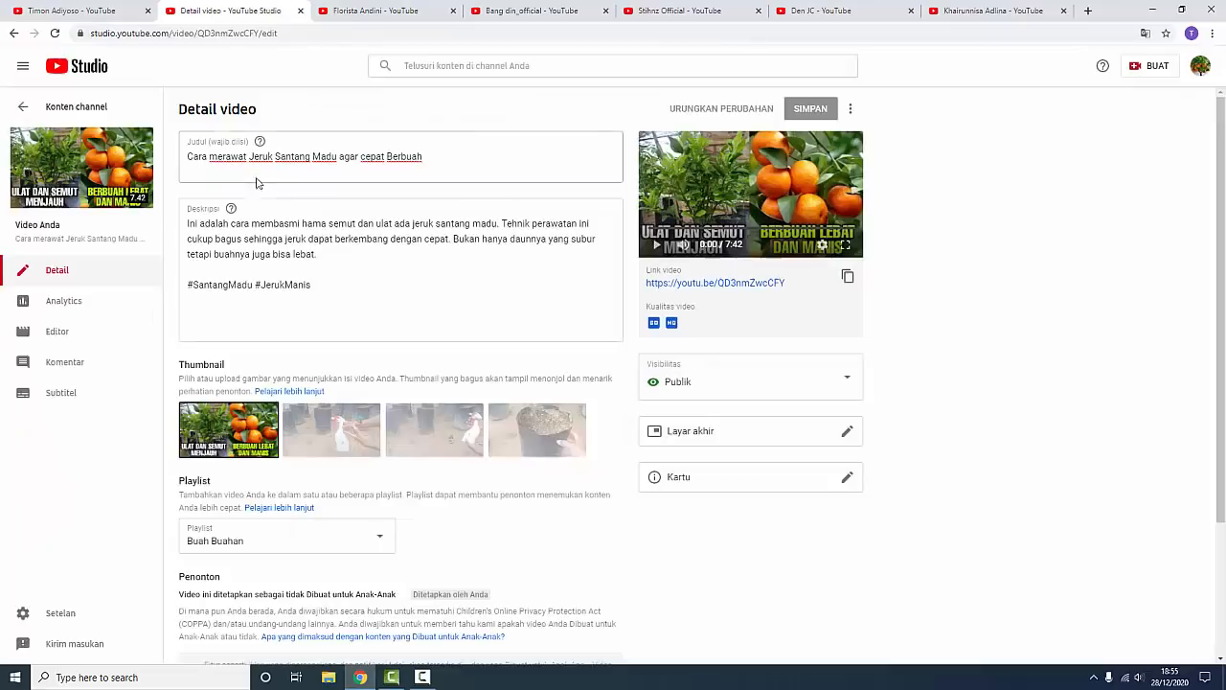
{"action": "left_click", "coordinate": [239, 160]}
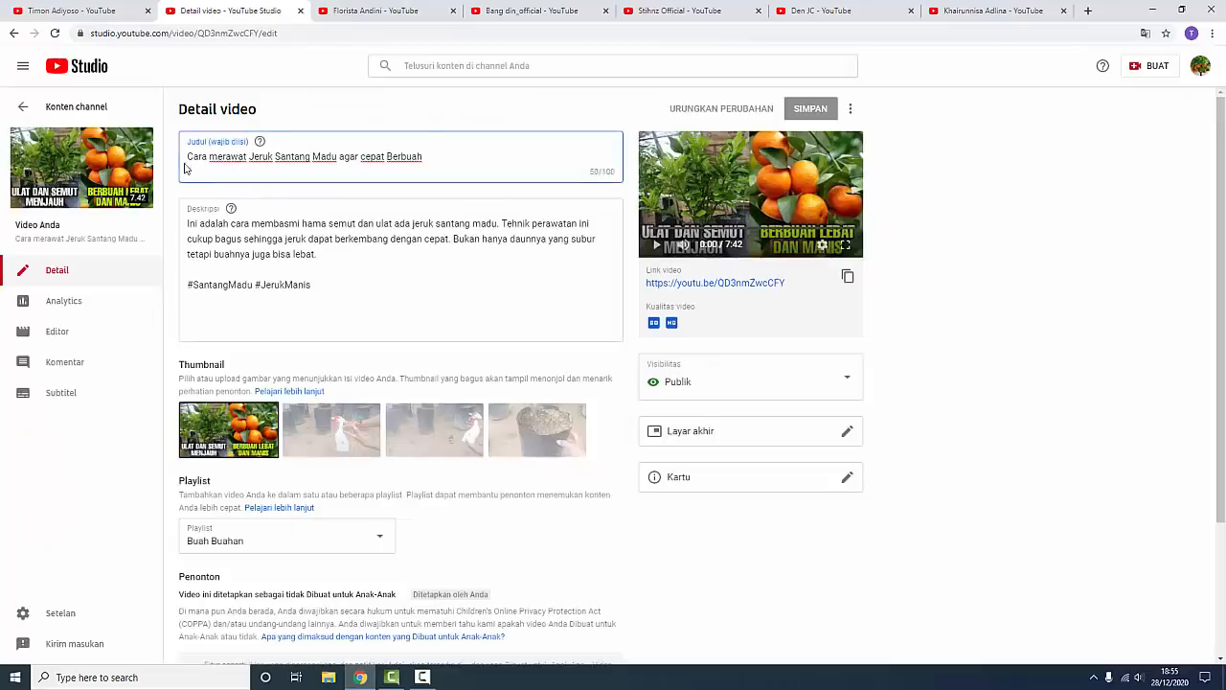
{"action": "left_click_drag", "start_coordinate": [188, 156], "coordinate": [433, 157]}
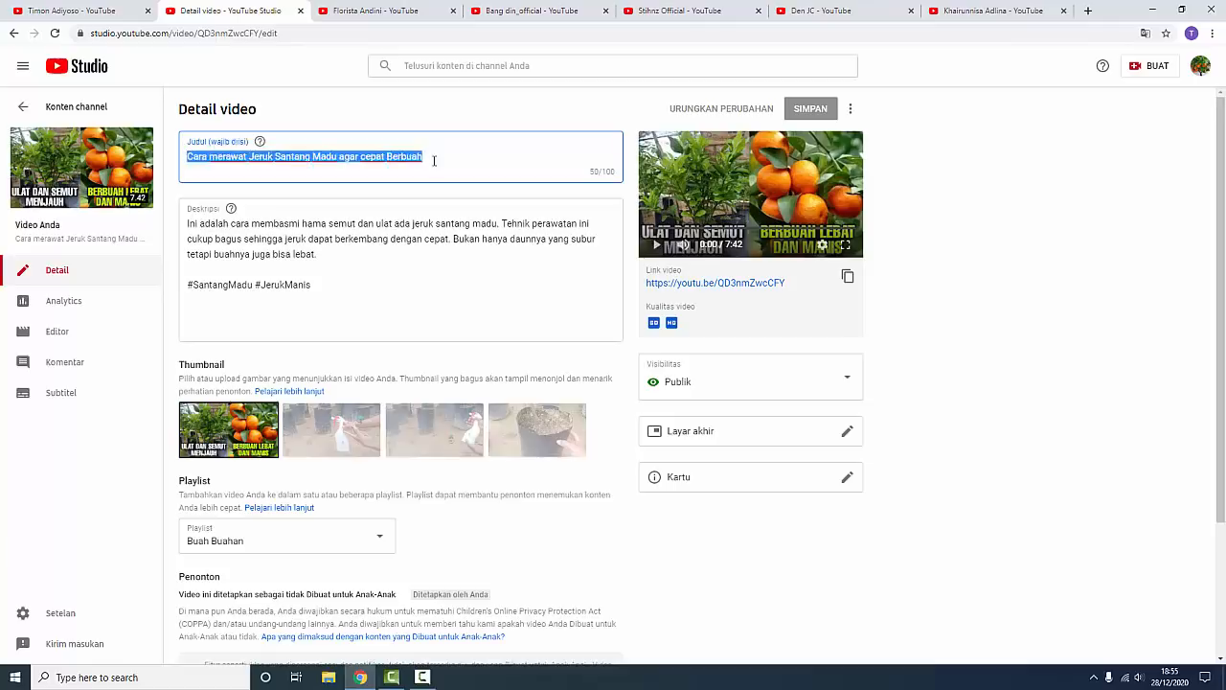
{"action": "left_click", "coordinate": [434, 159]}
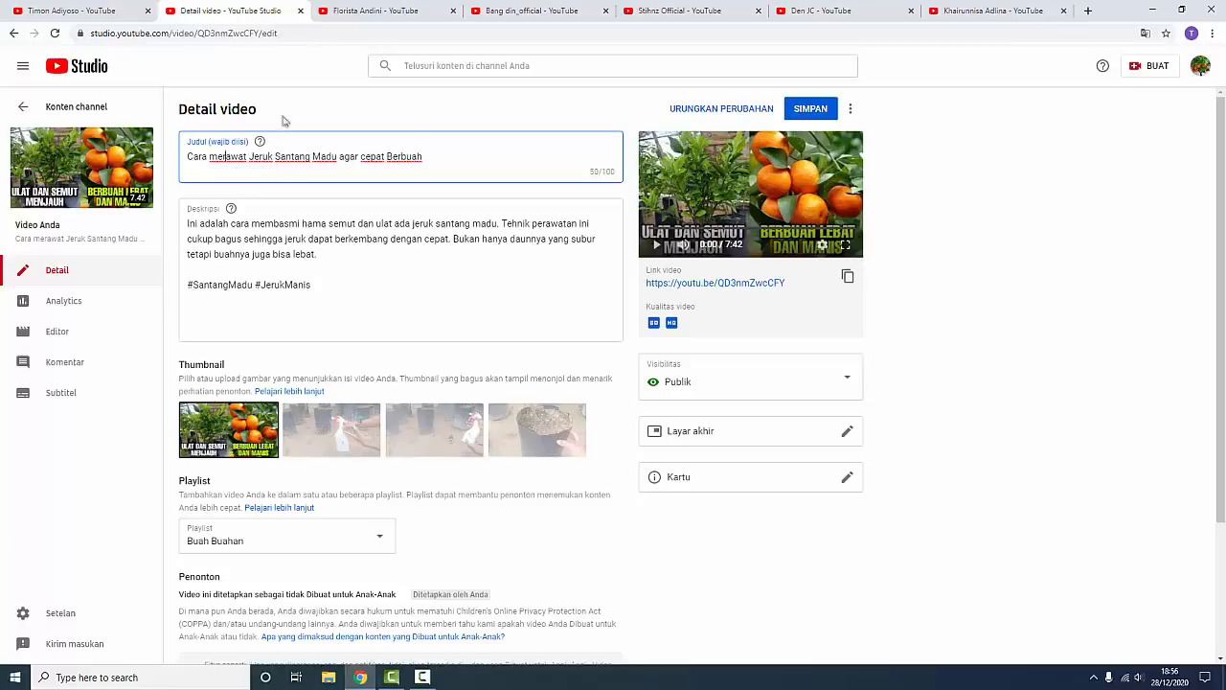
From the YouTube home page, search for "cara ngawe dodol" and highlight the query wording.
{"action": "left_click", "coordinate": [94, 18]}
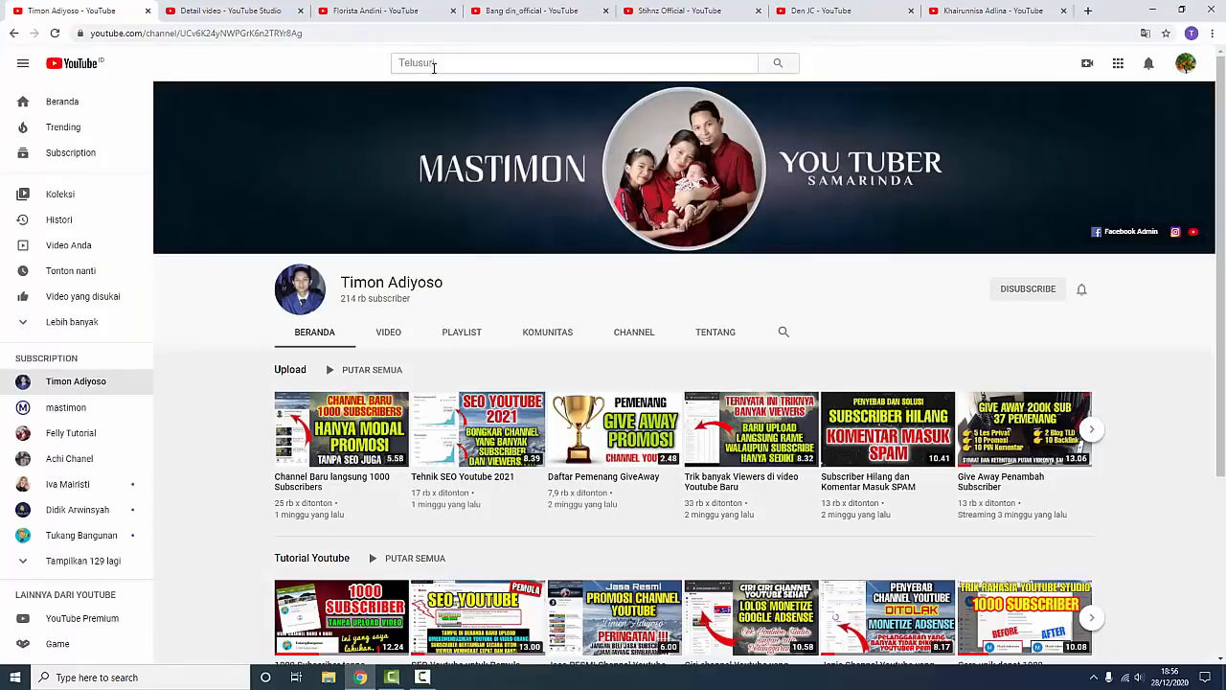
{"action": "left_click", "coordinate": [87, 102]}
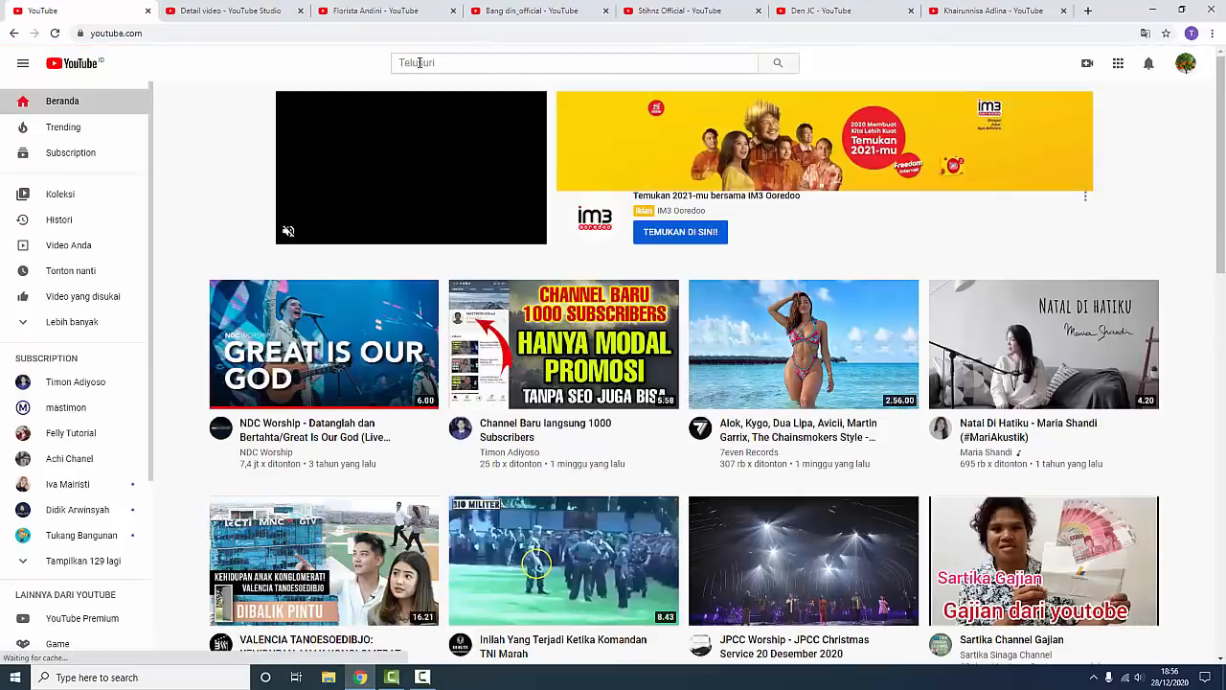
{"action": "left_click", "coordinate": [420, 62]}
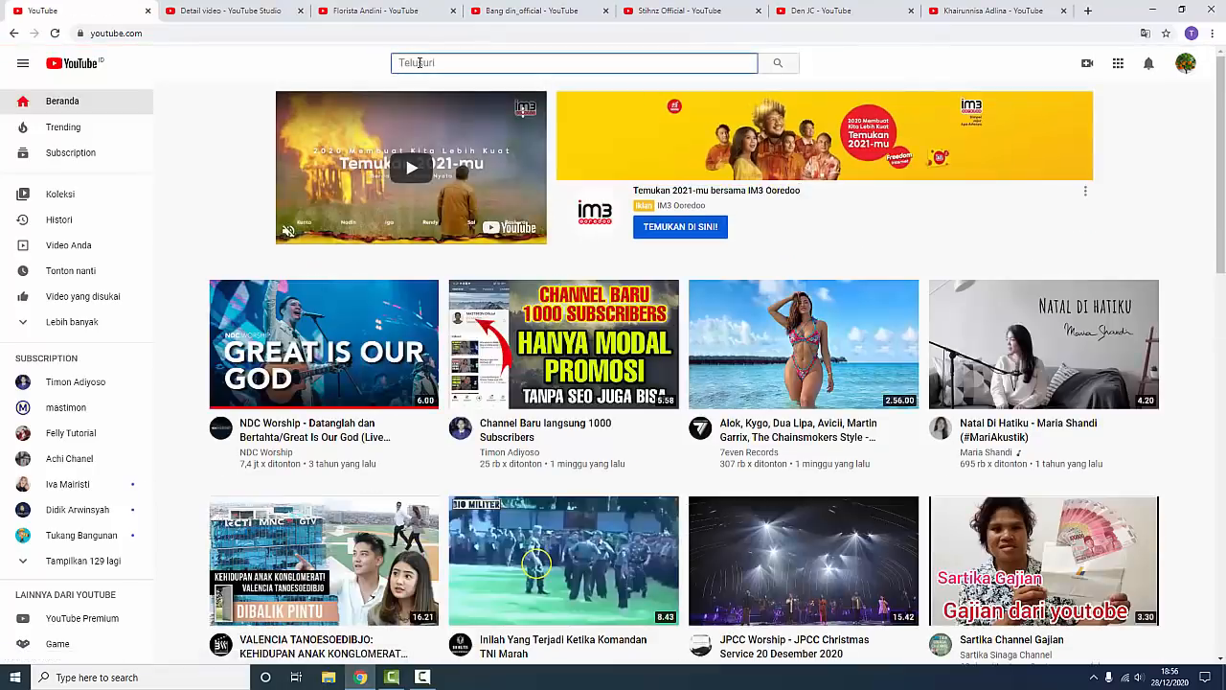
{"action": "type", "text": "cara"}
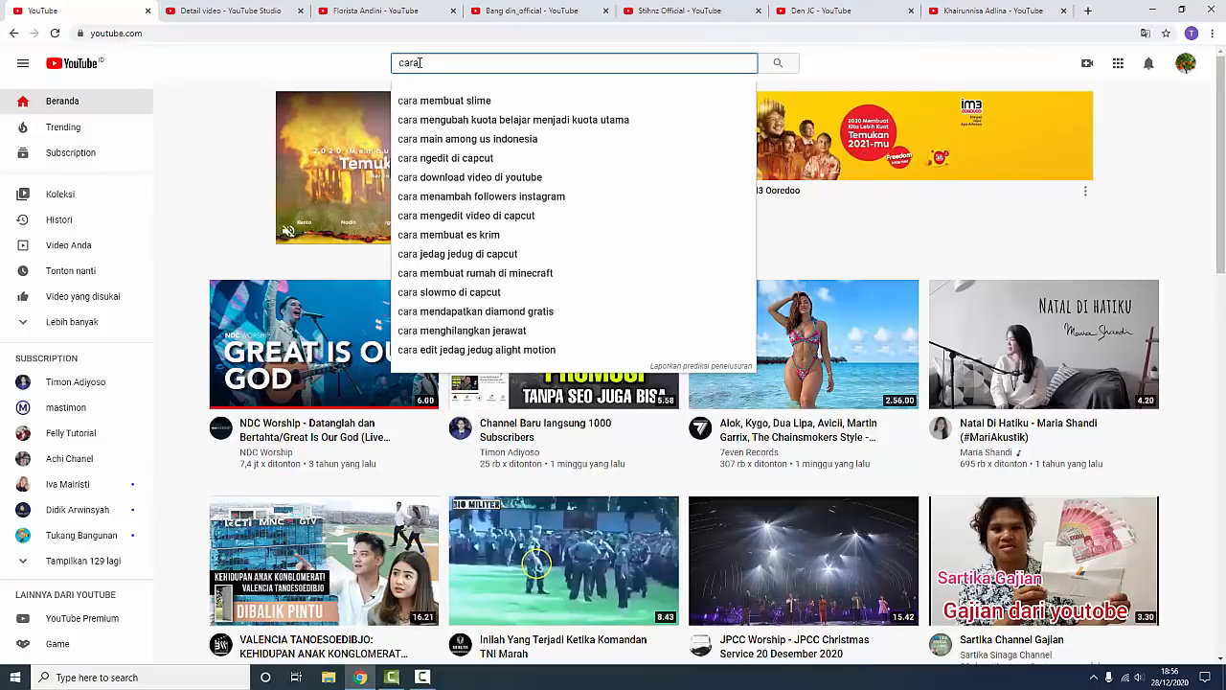
{"action": "type", "text": " ngawe"}
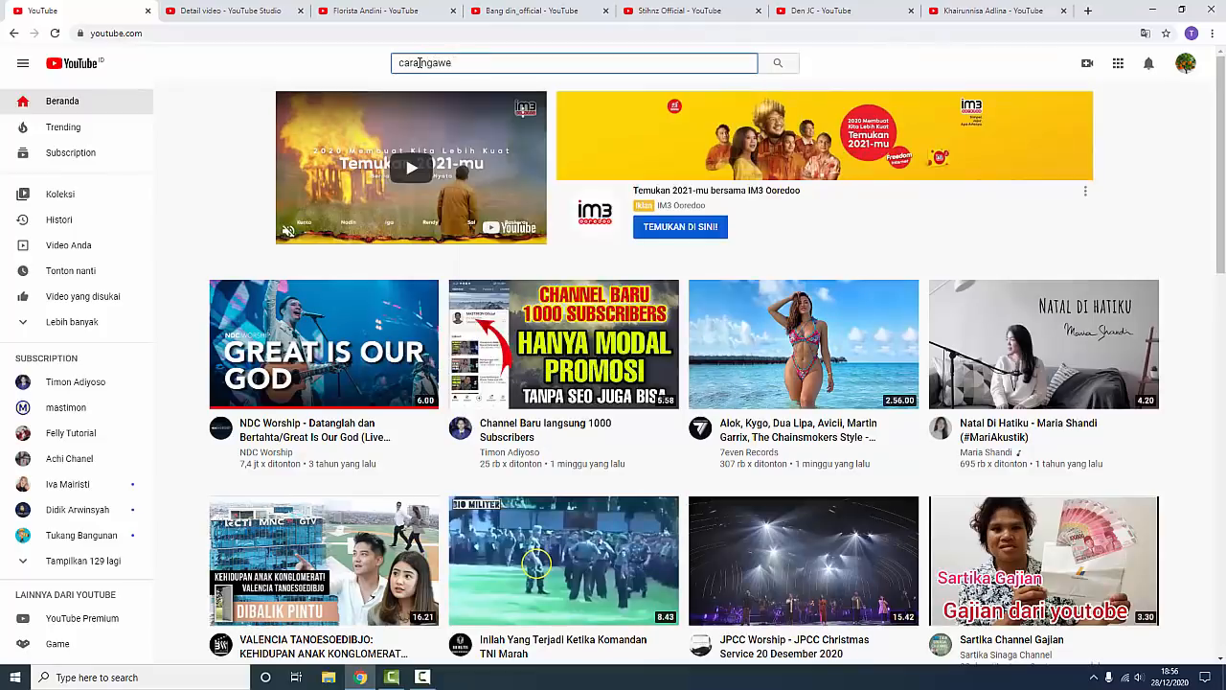
{"action": "type", "text": " dodol"}
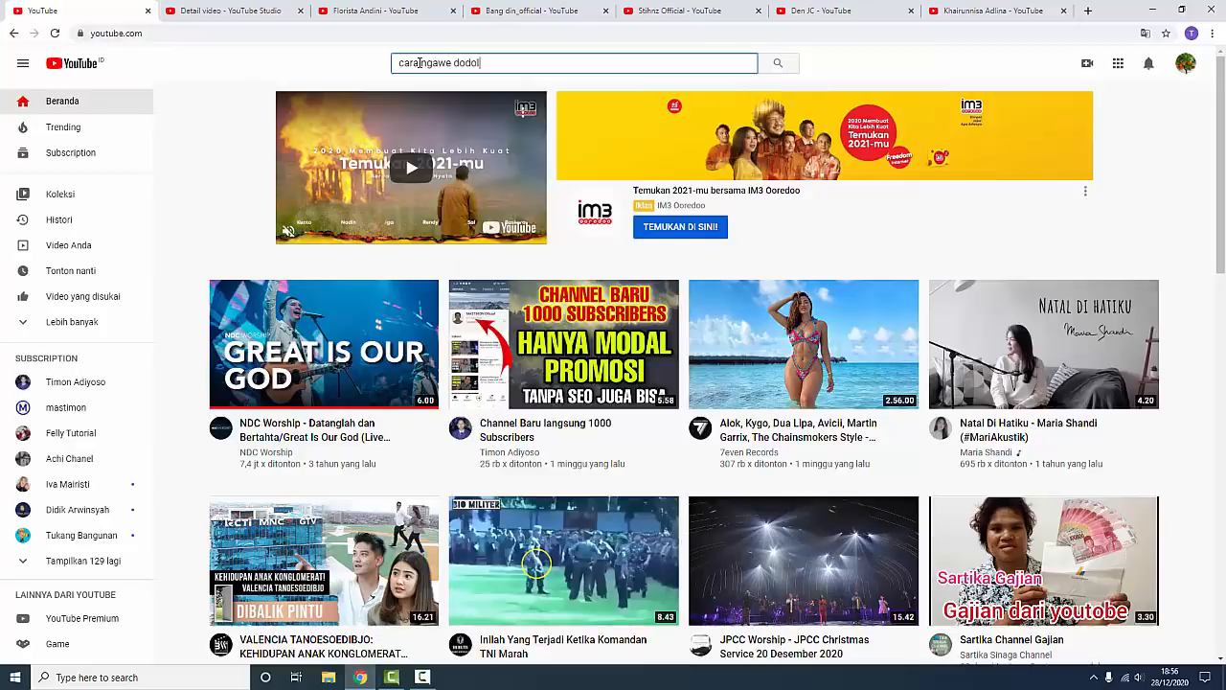
{"action": "key", "text": "Return"}
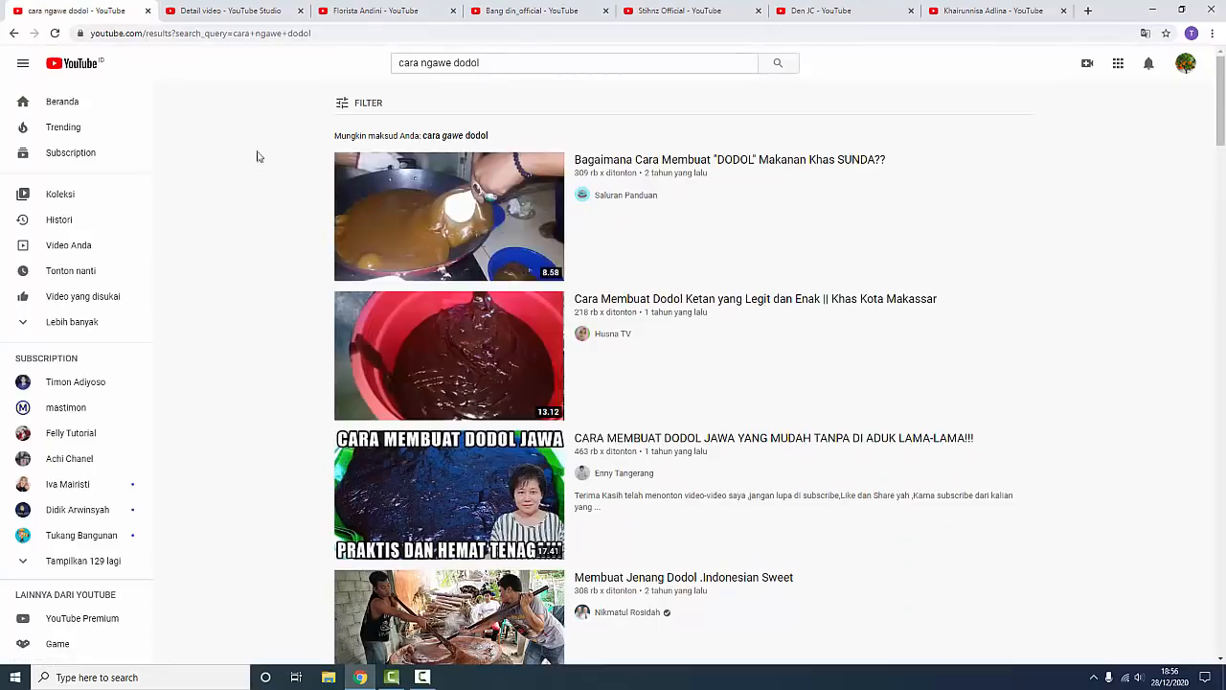
{"action": "left_click_drag", "start_coordinate": [479, 68], "coordinate": [374, 72]}
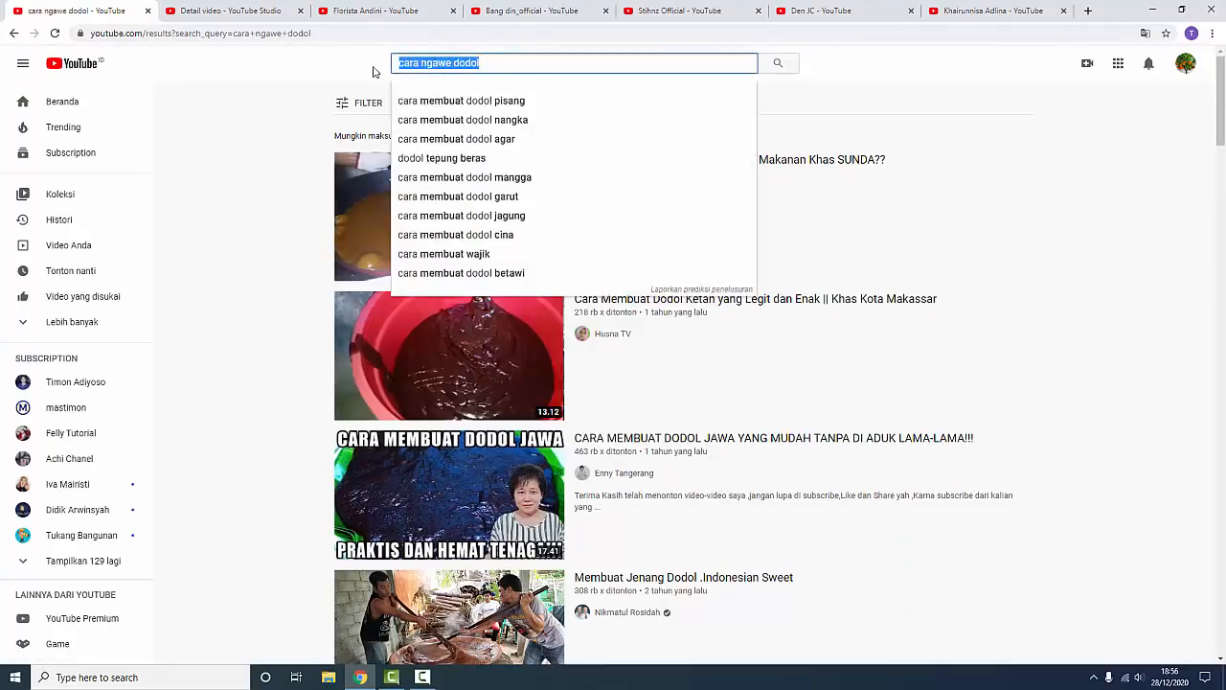
{"action": "left_click", "coordinate": [491, 64]}
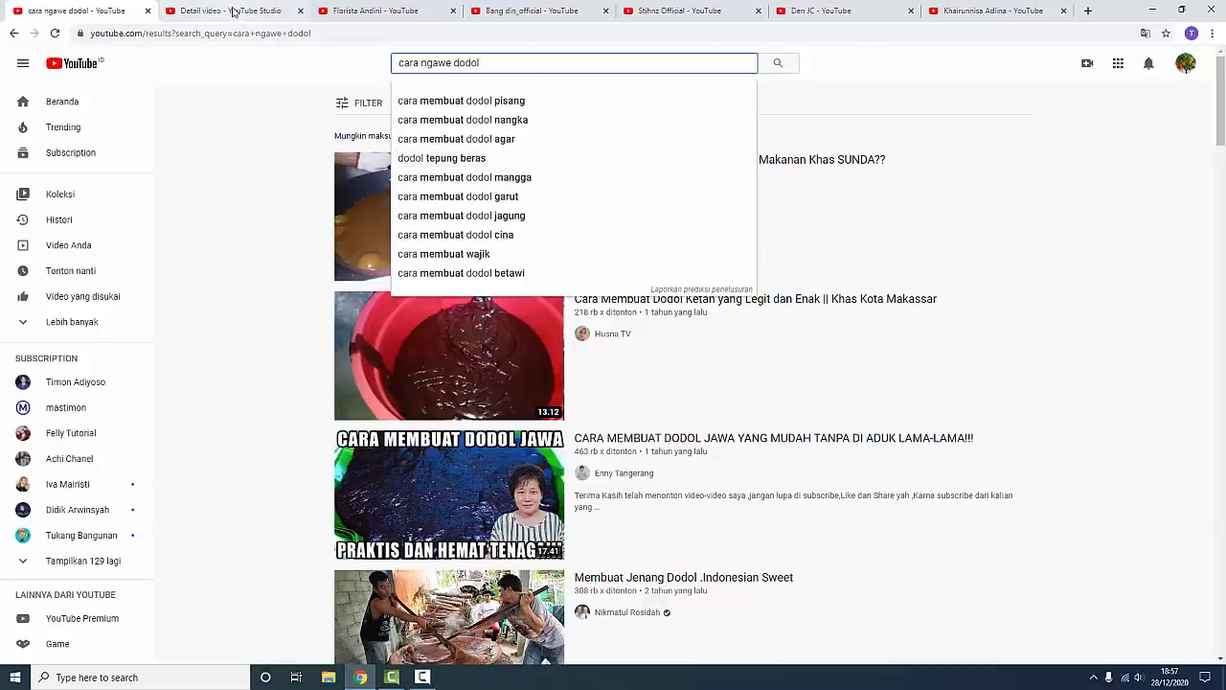
Compare the title in YouTube Studio with the upload titles on the 688-subscriber channel, returning to the video details.
{"action": "left_click", "coordinate": [232, 12]}
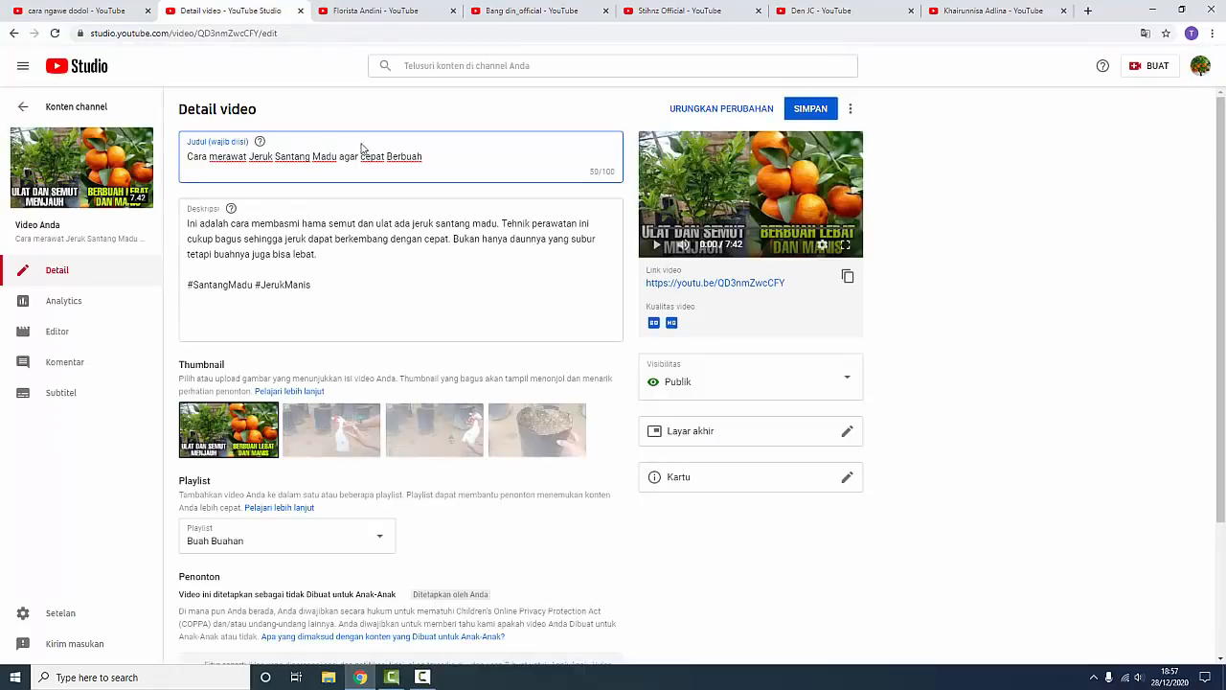
{"action": "left_click", "coordinate": [369, 11]}
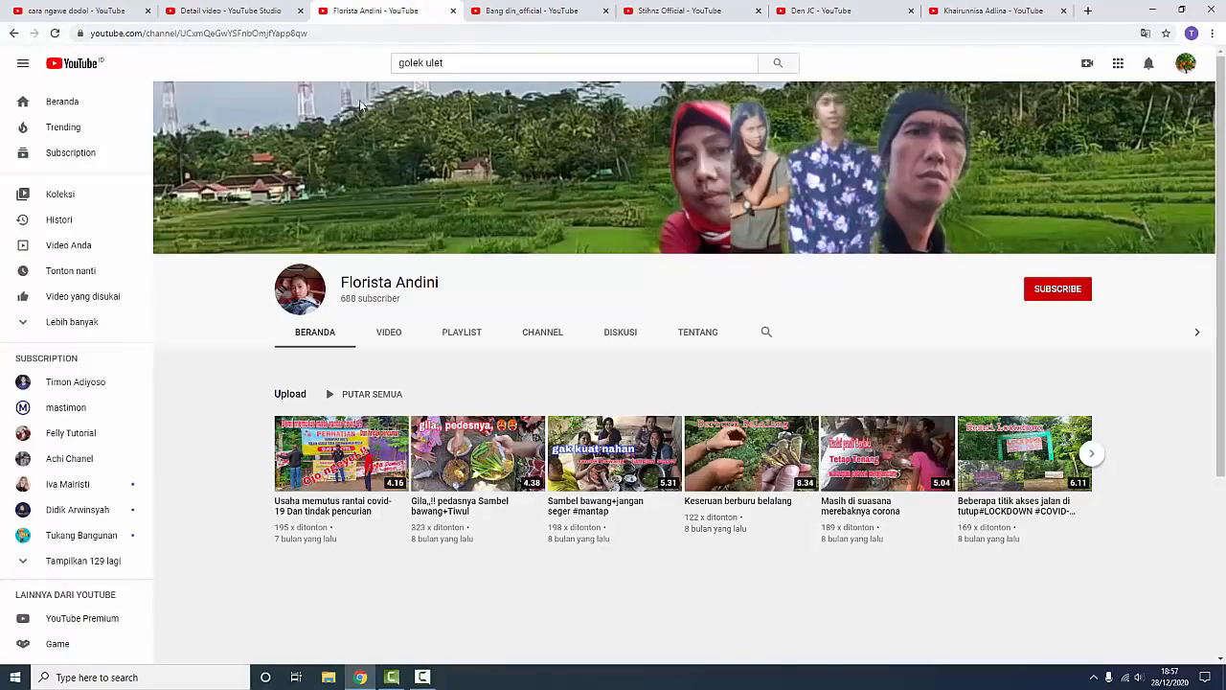
{"action": "mouse_move", "coordinate": [421, 510]}
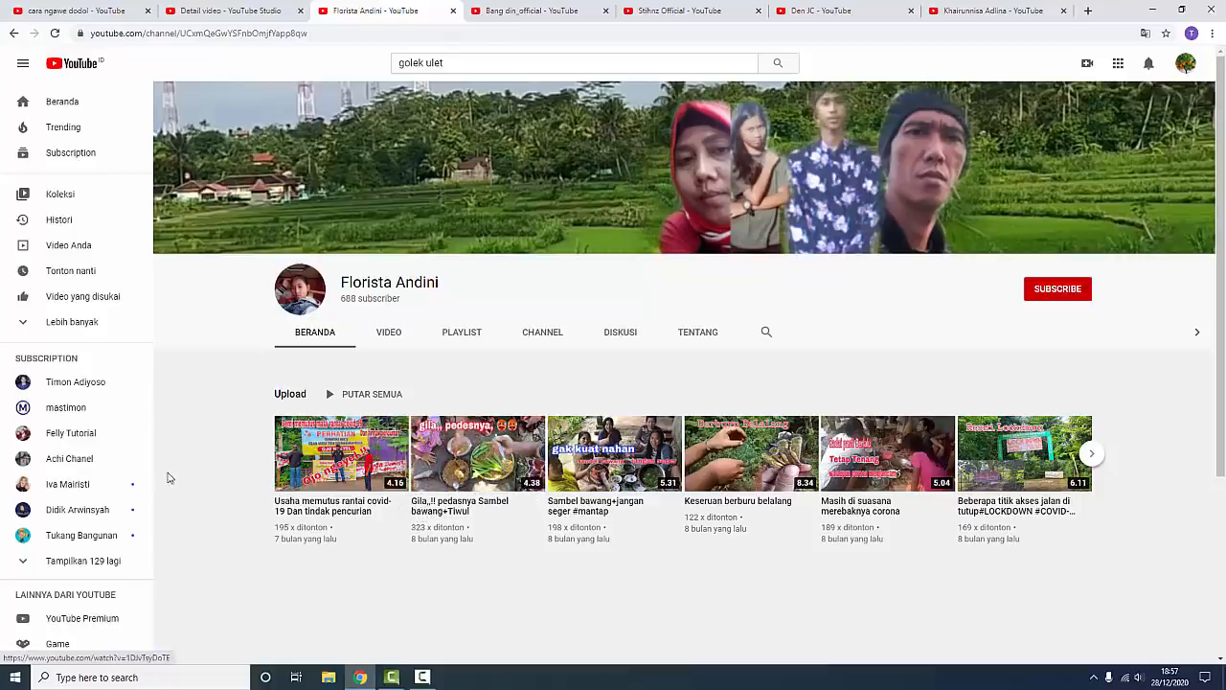
{"action": "scroll", "coordinate": [186, 460], "scroll_direction": "down", "scroll_amount": 2}
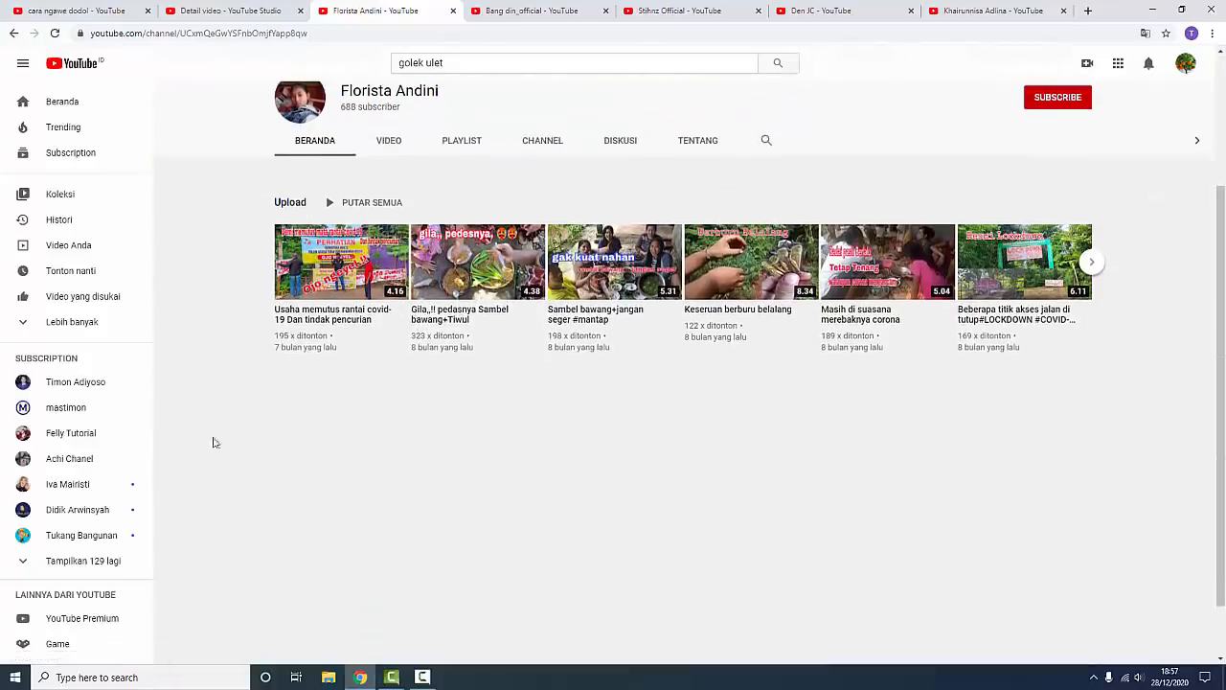
{"action": "mouse_move", "coordinate": [438, 331]}
{"action": "left_click", "coordinate": [244, 11]}
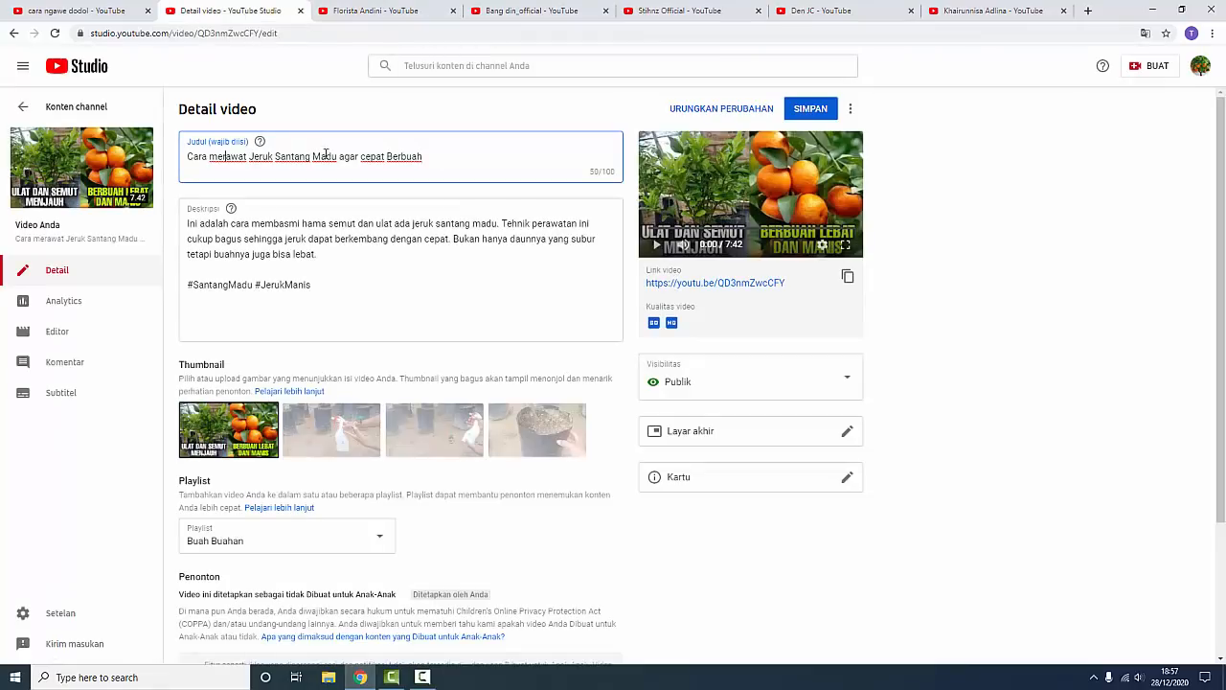
{"action": "left_click", "coordinate": [537, 12]}
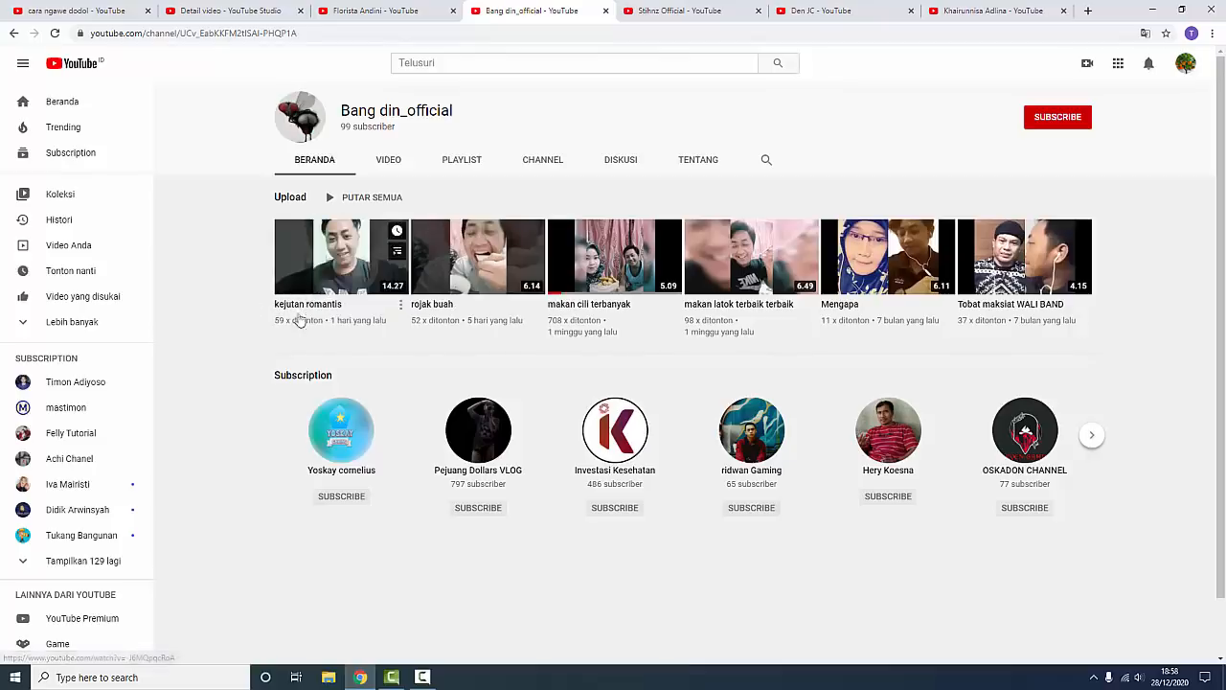
{"action": "left_click", "coordinate": [982, 15]}
{"action": "scroll", "coordinate": [629, 350], "scroll_direction": "down", "scroll_amount": 2}
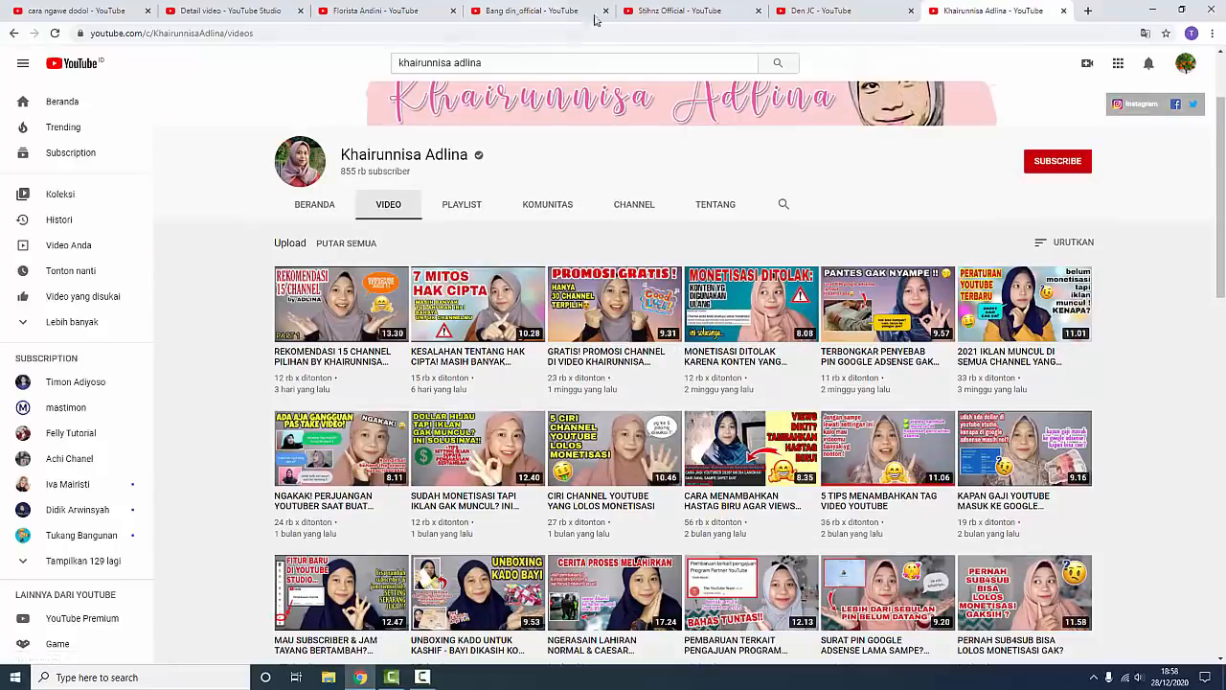
{"action": "left_click", "coordinate": [502, 12]}
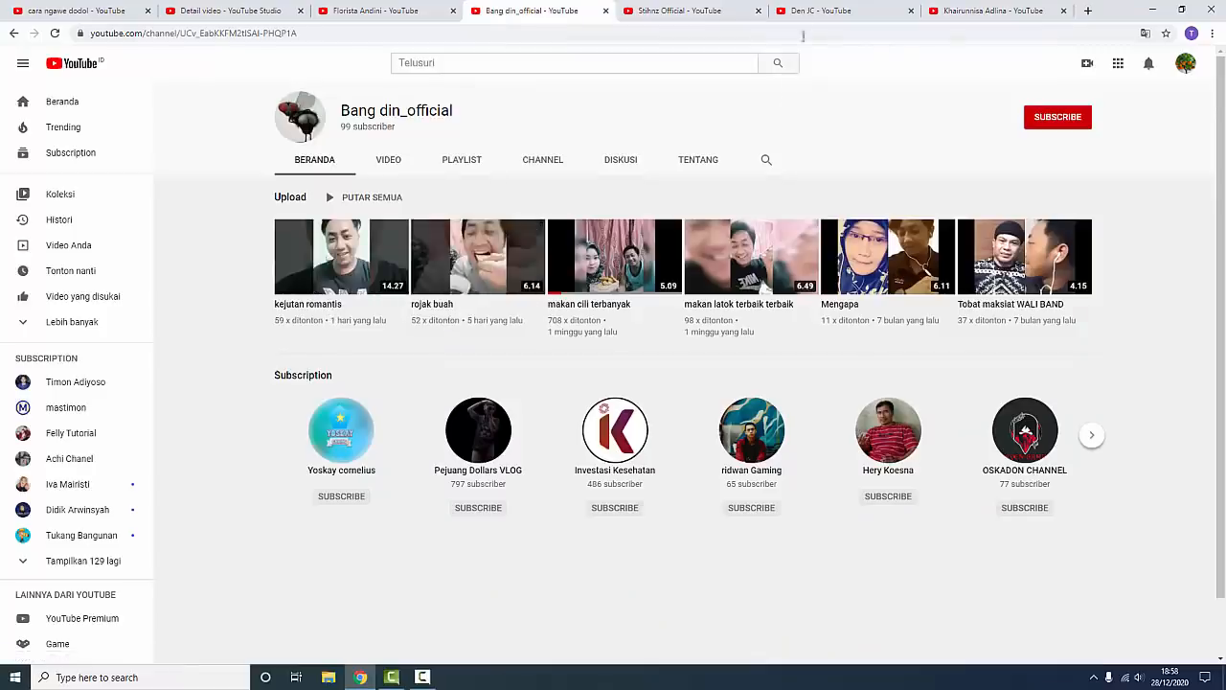
Review the titles in Den JC's video list, and highlight the full title of the orange-growing video in YouTube Studio.
{"action": "left_click", "coordinate": [814, 11]}
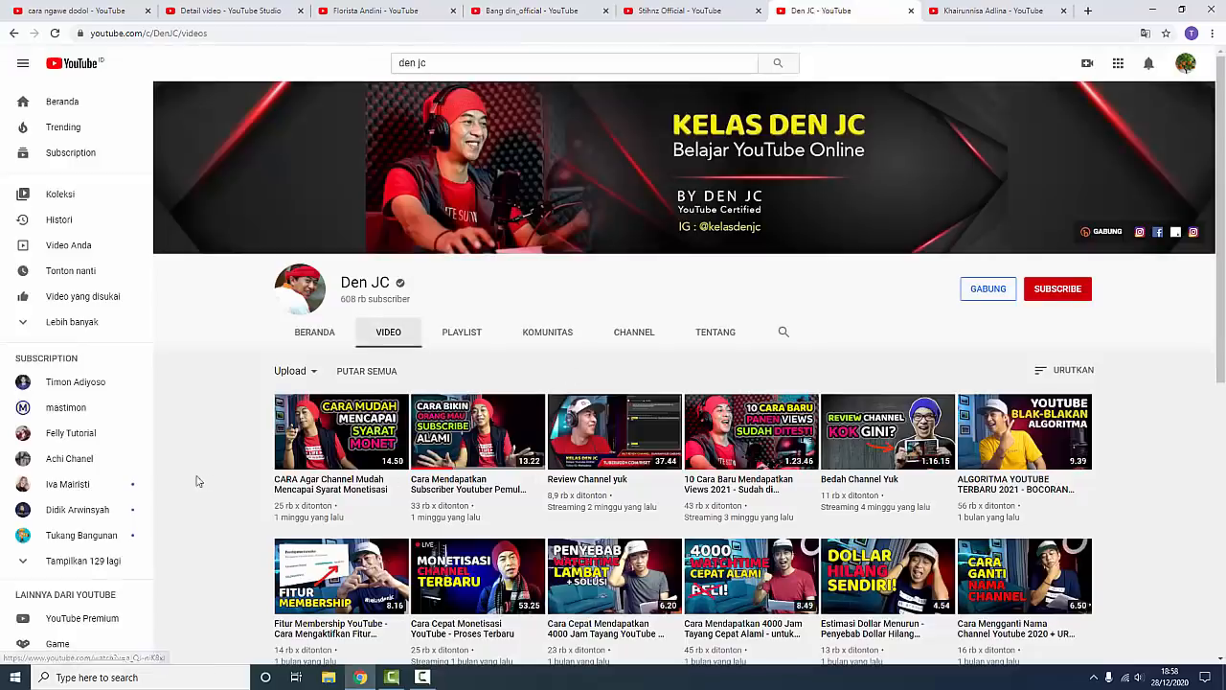
{"action": "scroll", "coordinate": [208, 476], "scroll_direction": "down", "scroll_amount": 2}
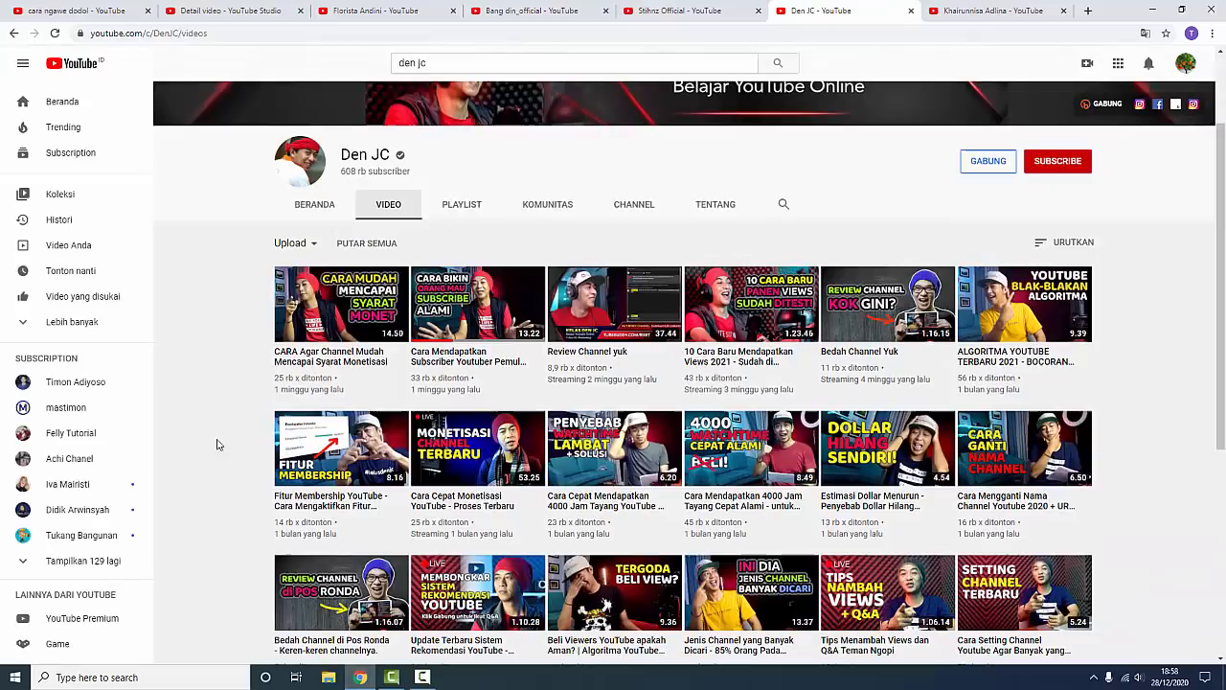
{"action": "mouse_move", "coordinate": [323, 357]}
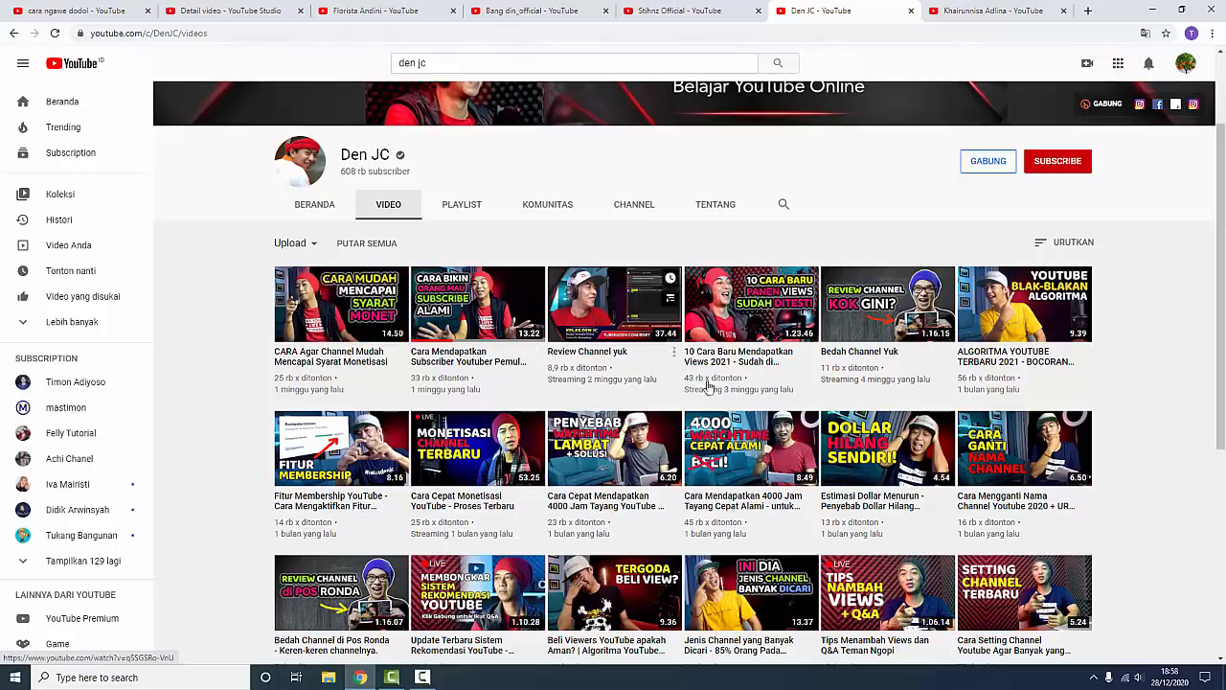
{"action": "mouse_move", "coordinate": [754, 483]}
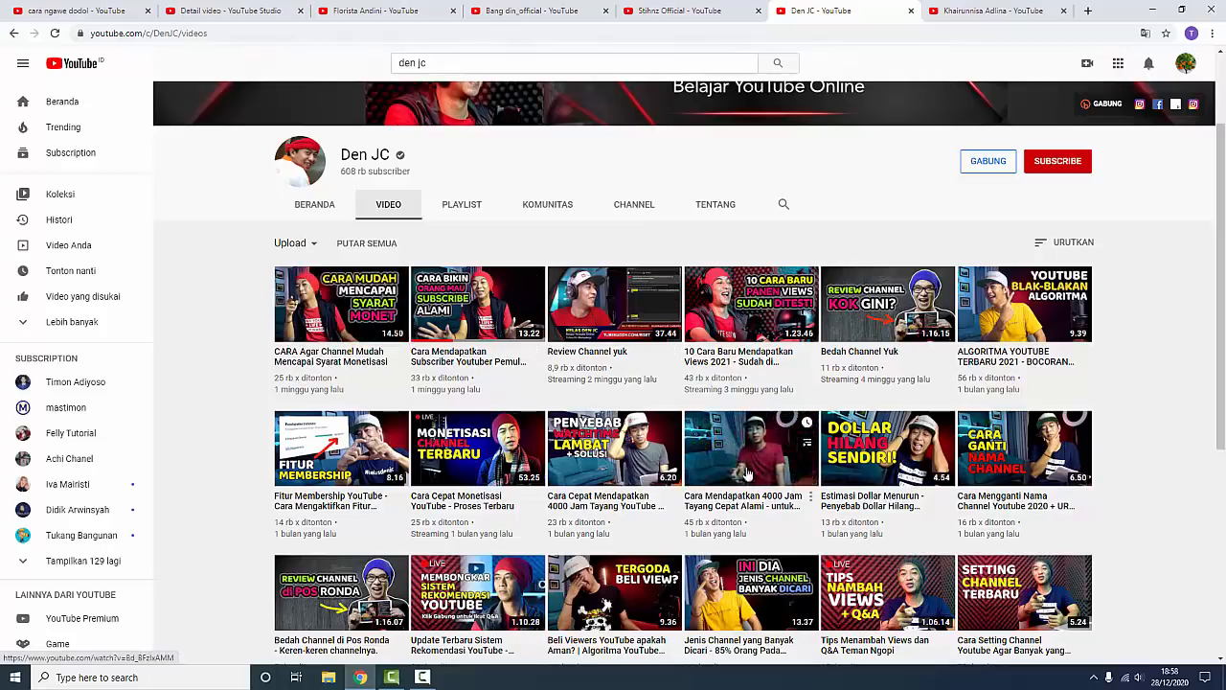
{"action": "left_click", "coordinate": [241, 9]}
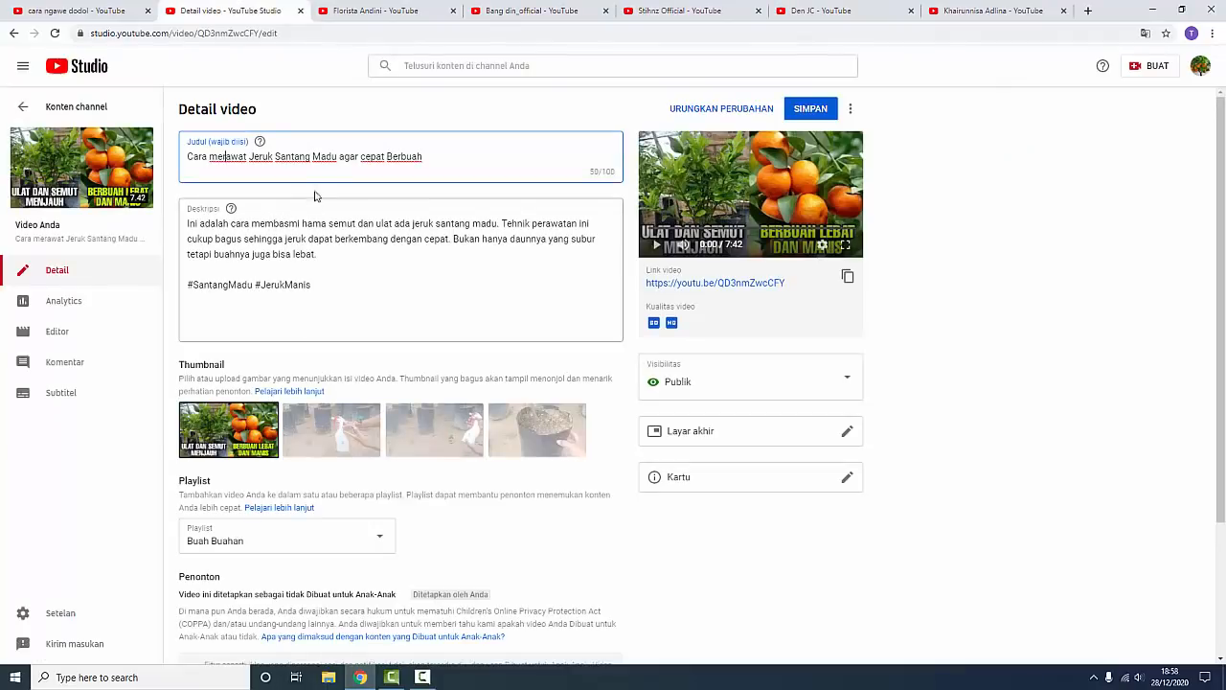
{"action": "left_click_drag", "start_coordinate": [190, 157], "coordinate": [442, 159]}
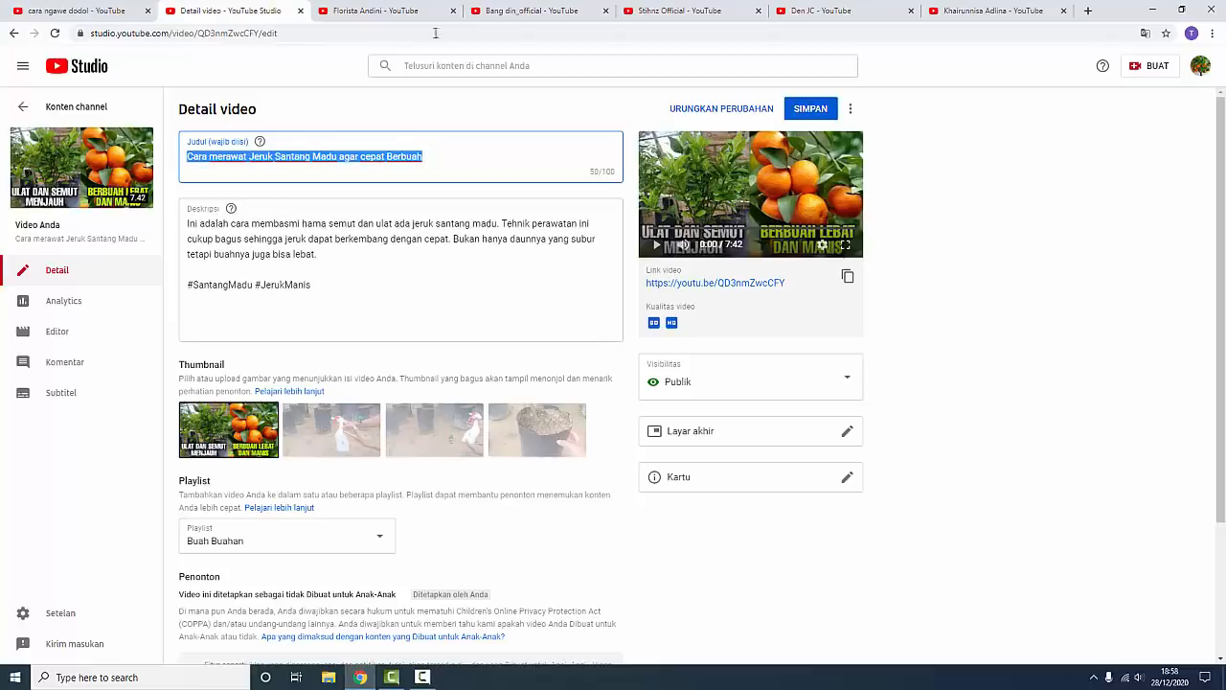
Check the 99-subscriber channel's newest title, and enter "kejutan roman" as the YouTube search query to bring up suggestions.
{"action": "left_click", "coordinate": [546, 9]}
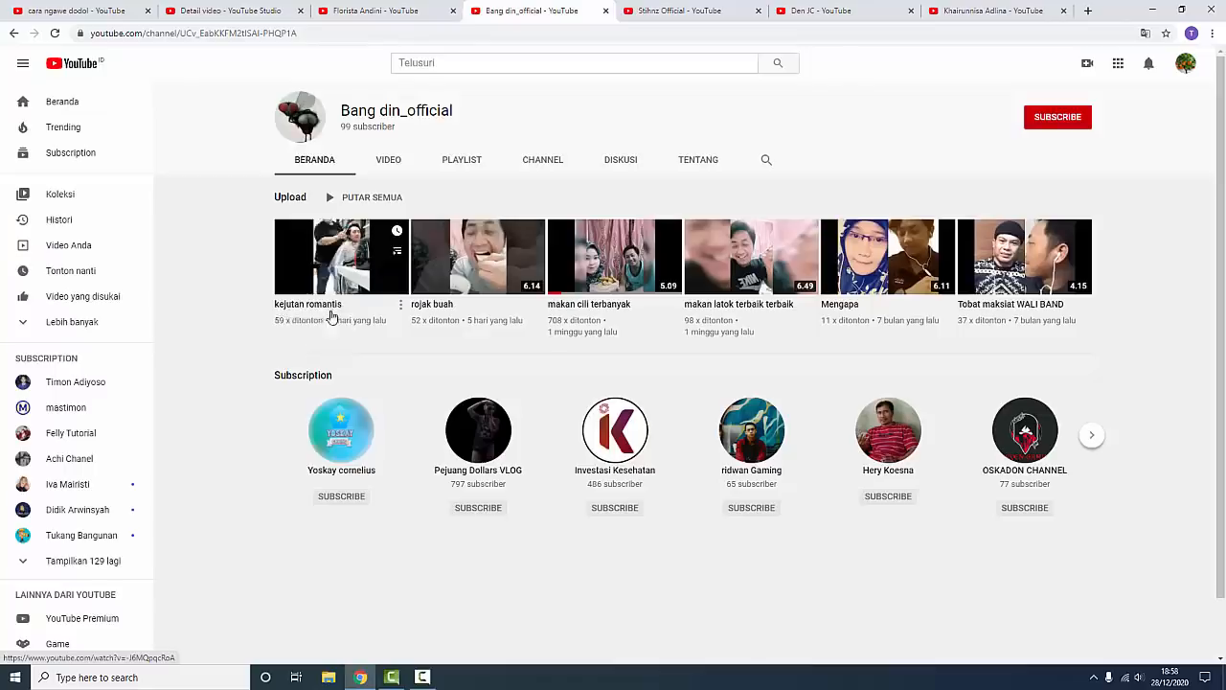
{"action": "left_click", "coordinate": [89, 10]}
{"action": "left_click_drag", "start_coordinate": [485, 63], "coordinate": [433, 63]}
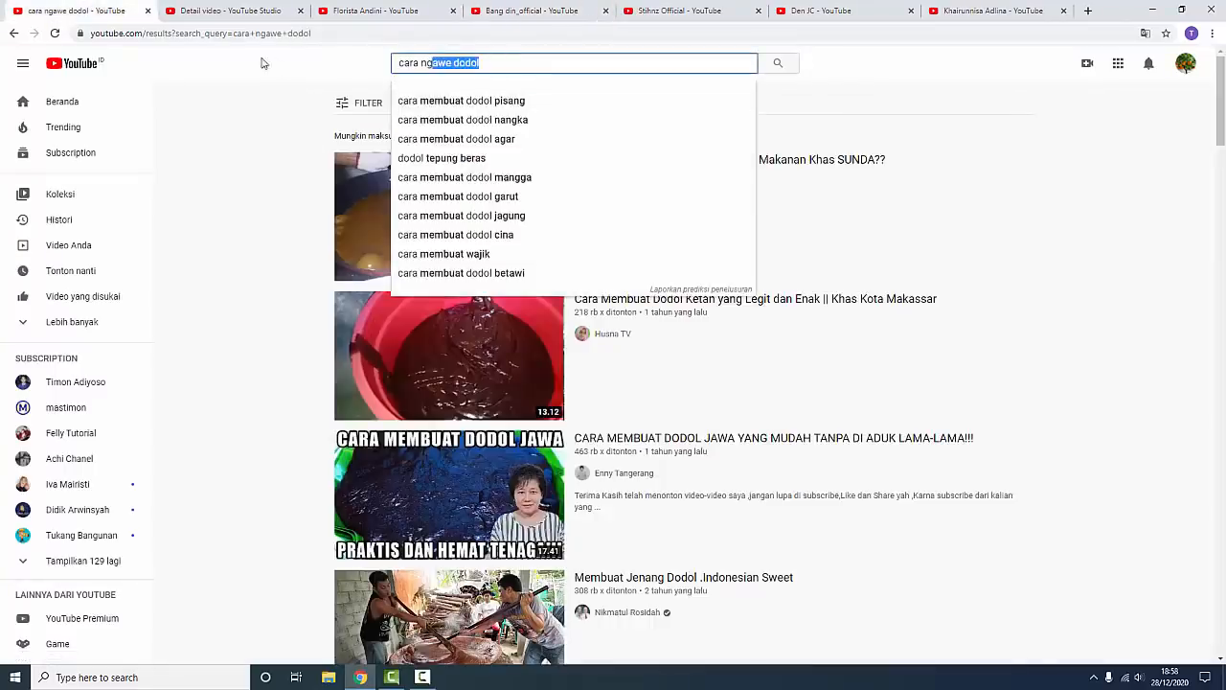
{"action": "key", "text": "ctrl+a"}
{"action": "type", "text": "kejut"}
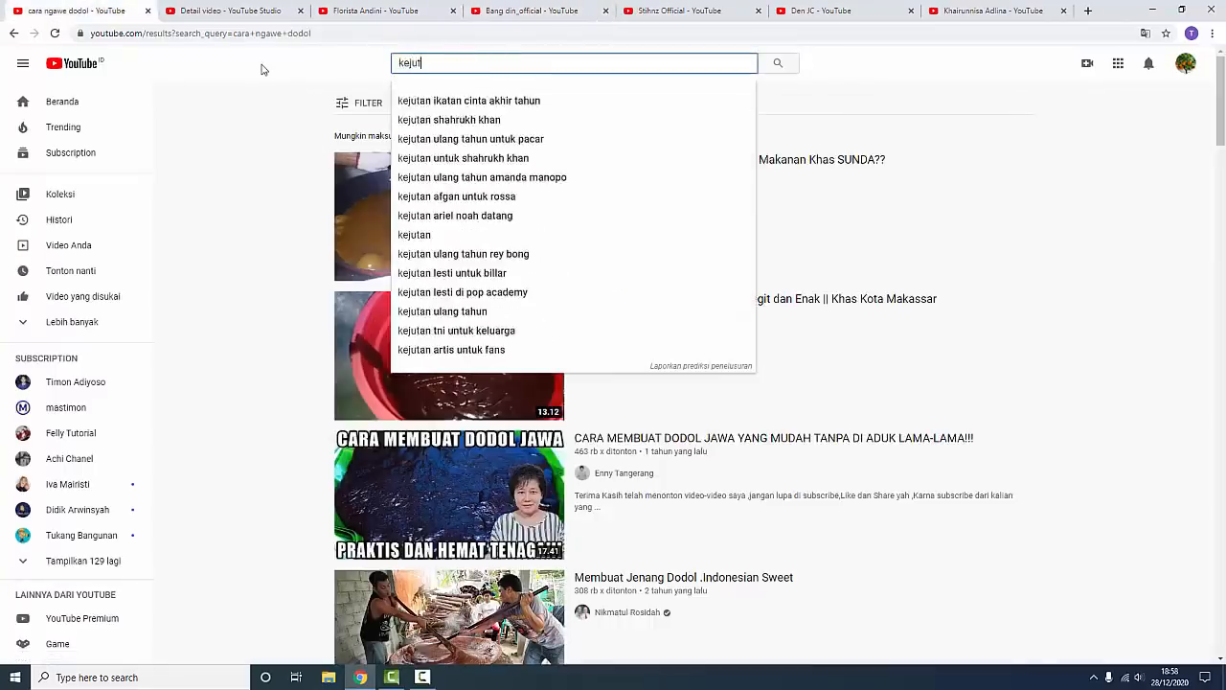
{"action": "type", "text": "an roman"}
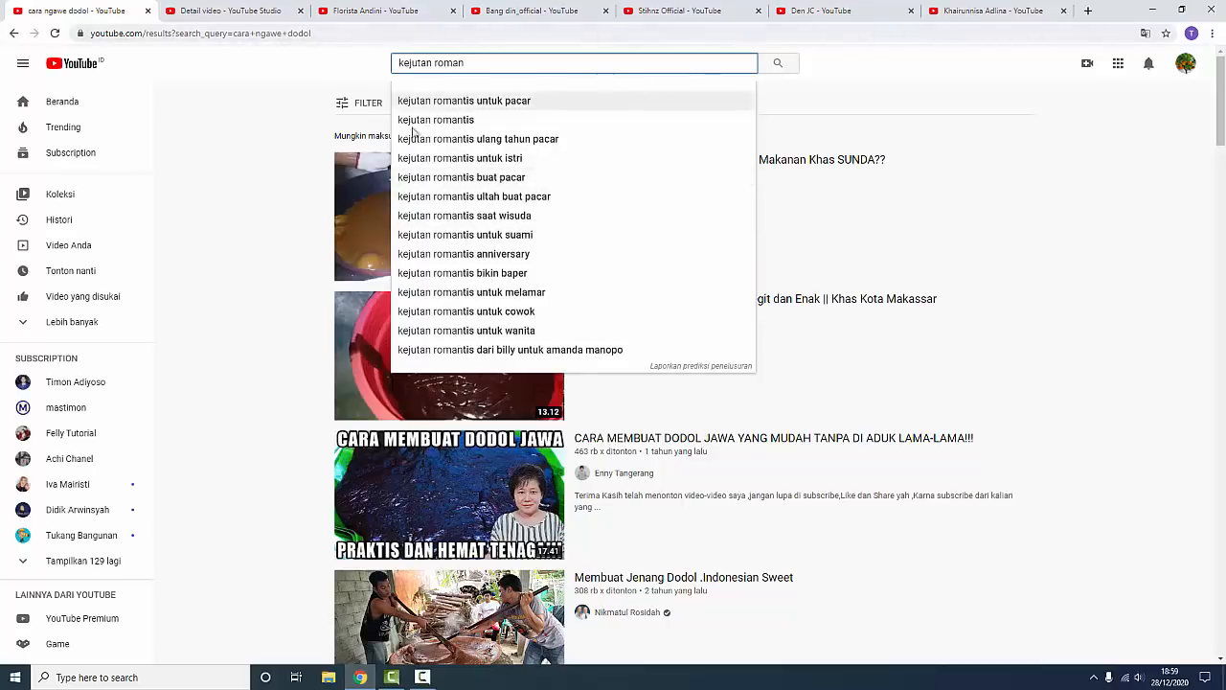
Review the upload titles on Stihnz Official and the 99-subscriber channel, and return to the video details in YouTube Studio.
{"action": "left_click", "coordinate": [670, 12]}
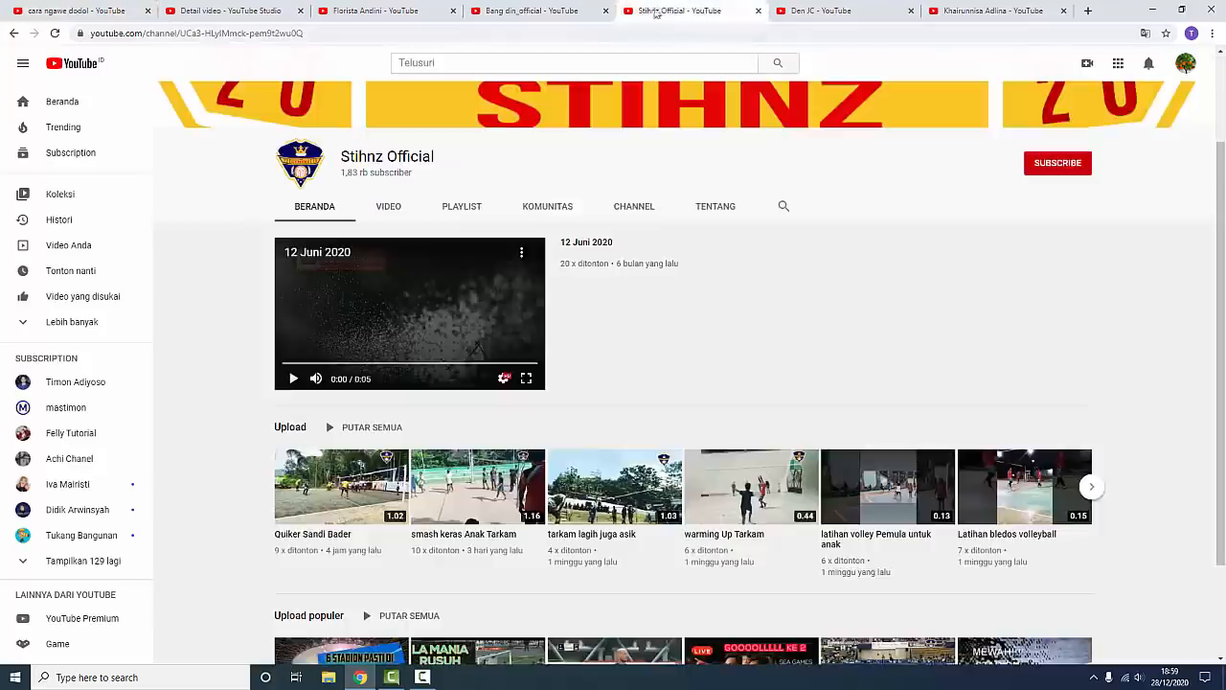
{"action": "left_click", "coordinate": [499, 19]}
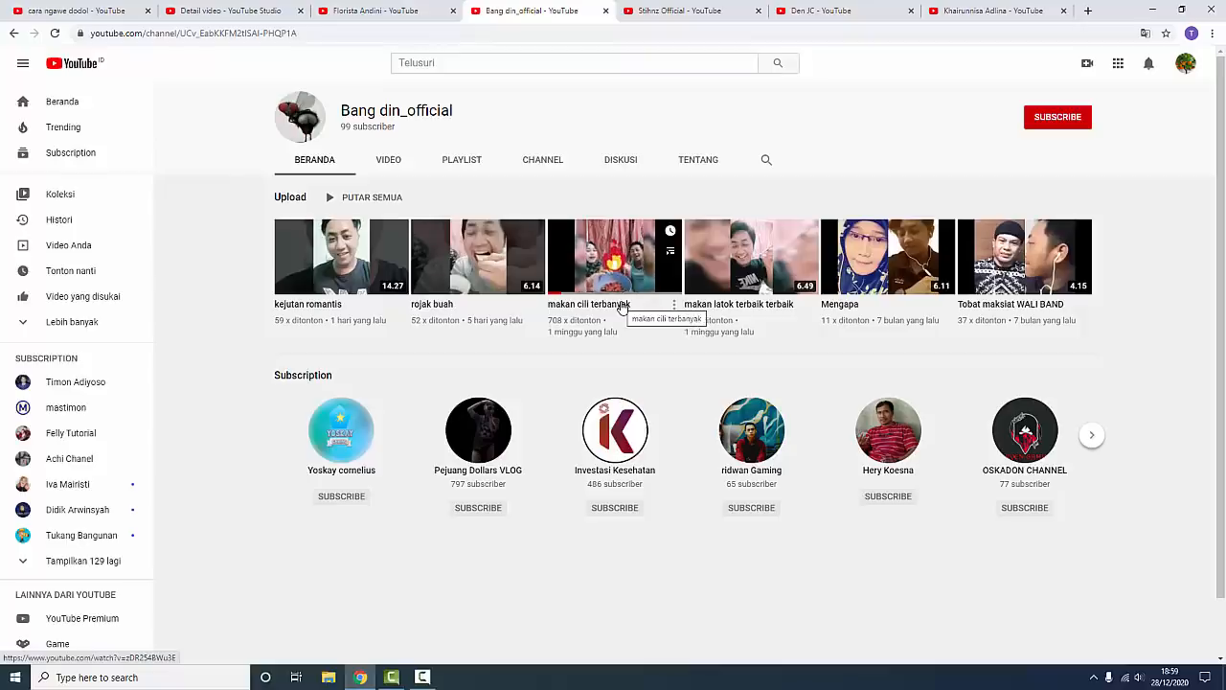
{"action": "left_click", "coordinate": [204, 8]}
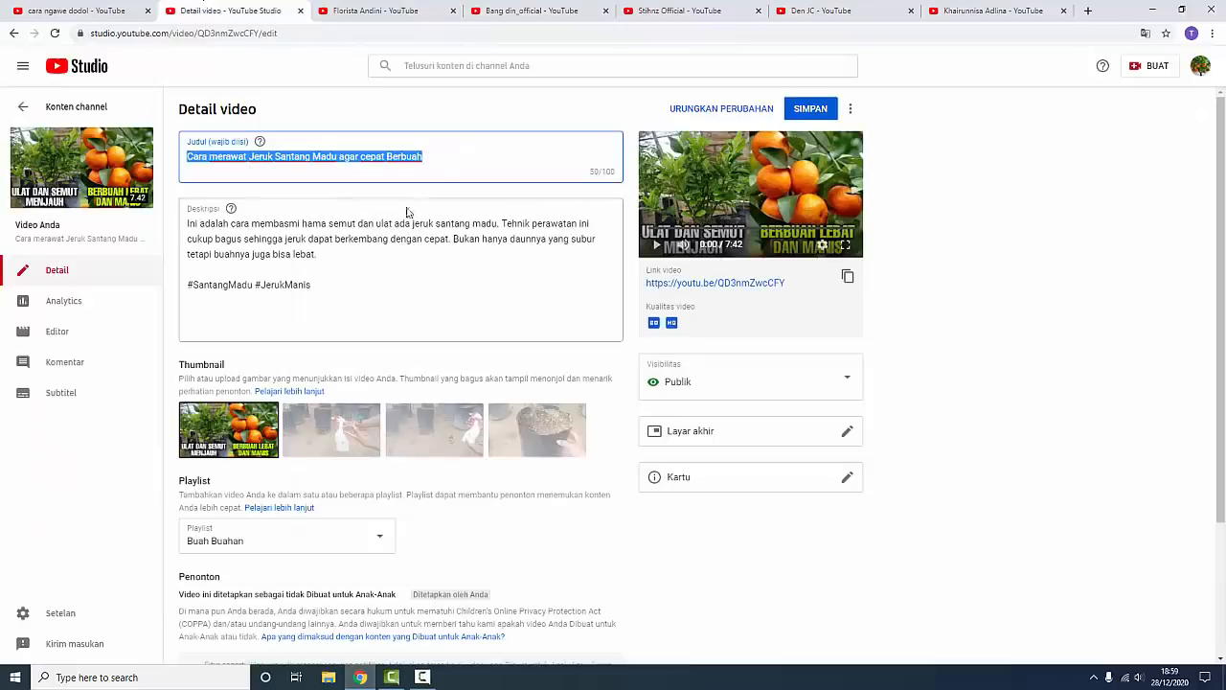
Highlight the orange-growing video's full title again, and compare it with the upload titles on the 688-subscriber channel.
{"action": "left_click", "coordinate": [440, 155]}
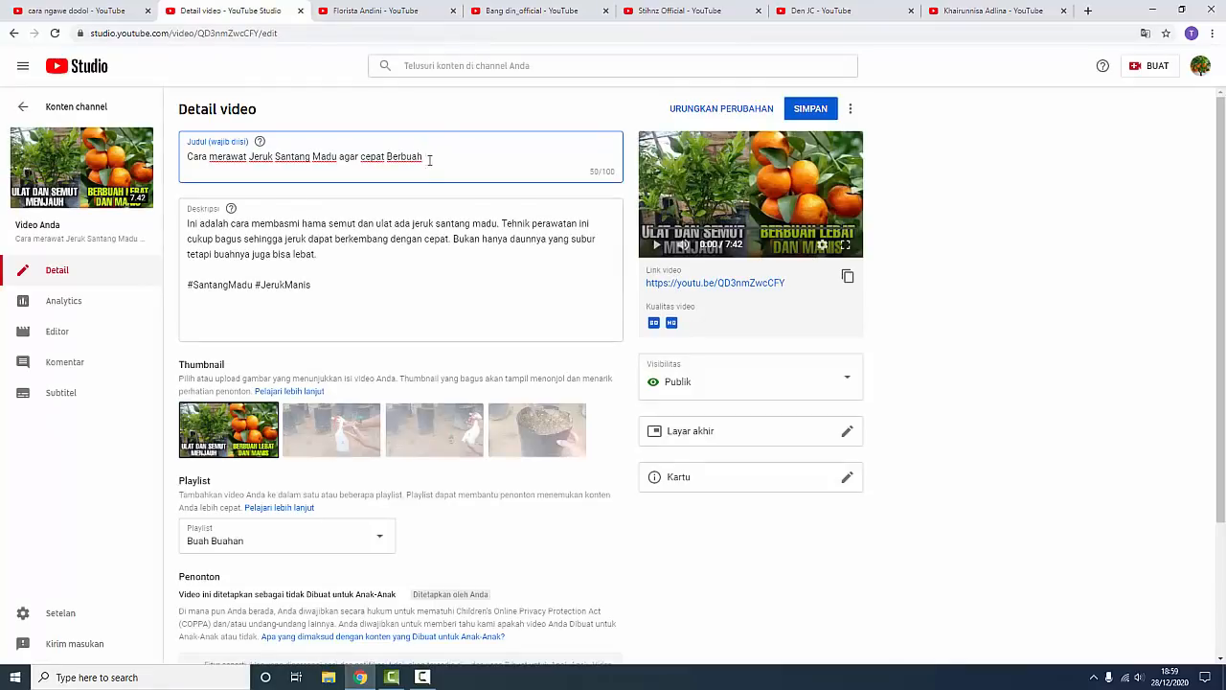
{"action": "left_click_drag", "start_coordinate": [422, 156], "coordinate": [179, 161]}
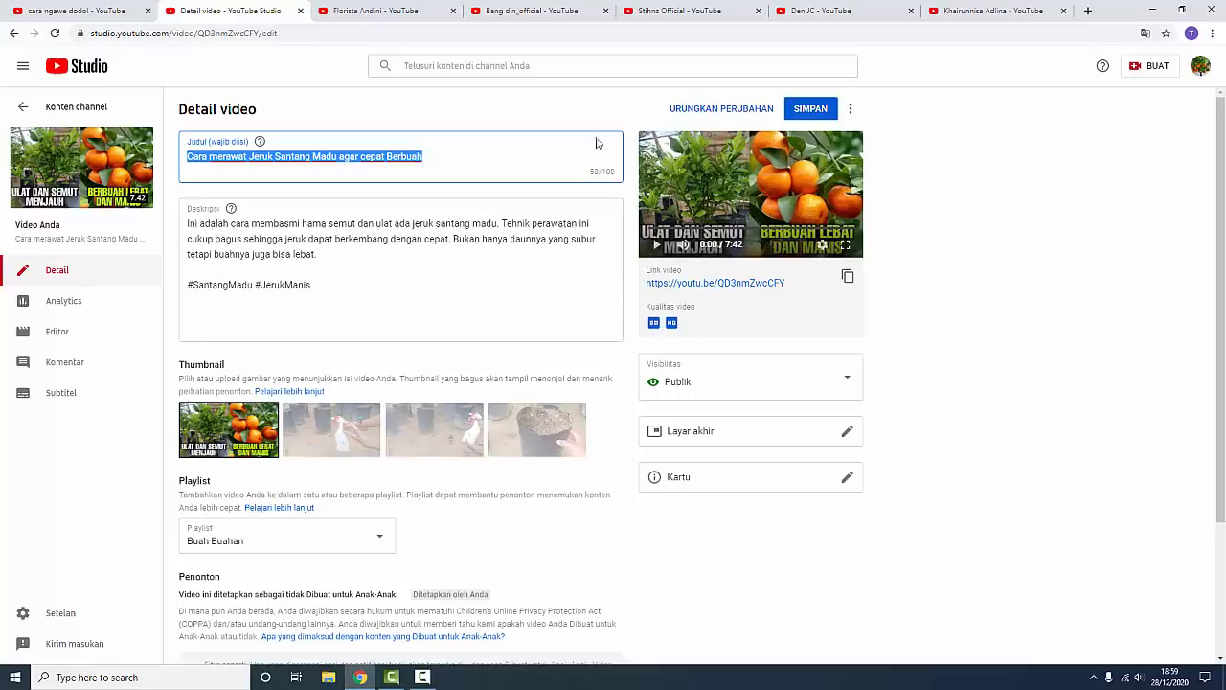
{"action": "left_click", "coordinate": [400, 12]}
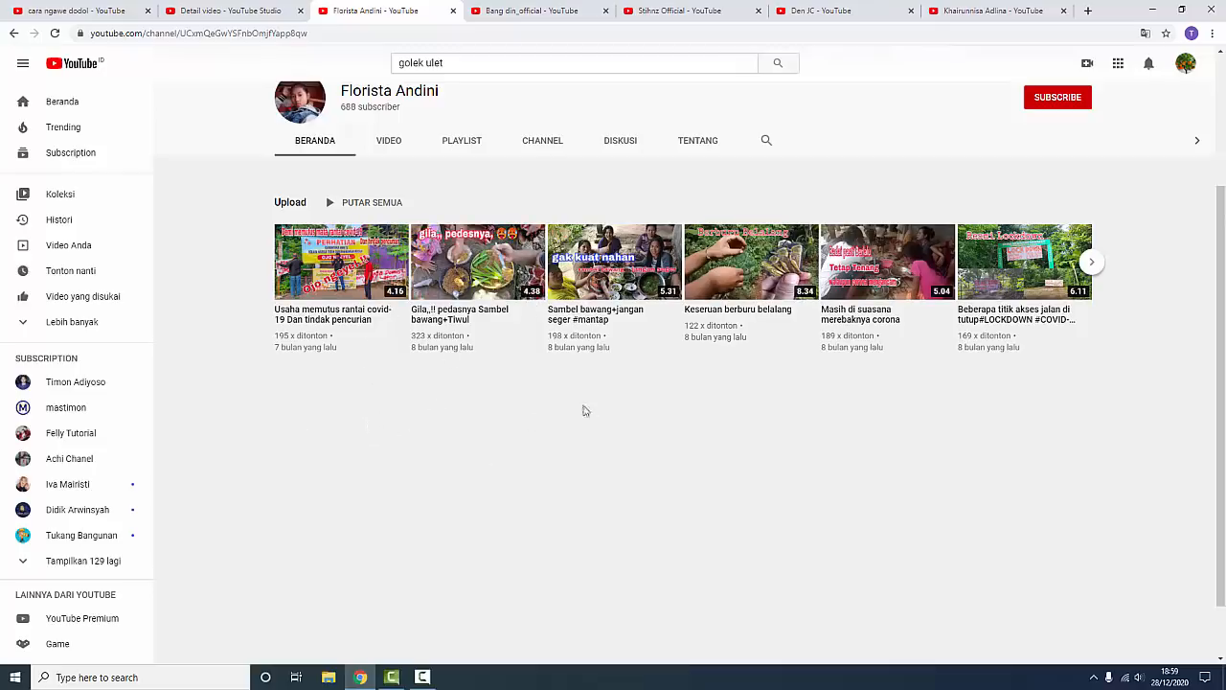
Examine how the video titles are worded in the YouTube search results for "cara ngawe dodol".
{"action": "left_click", "coordinate": [82, 14]}
{"action": "left_click", "coordinate": [215, 193]}
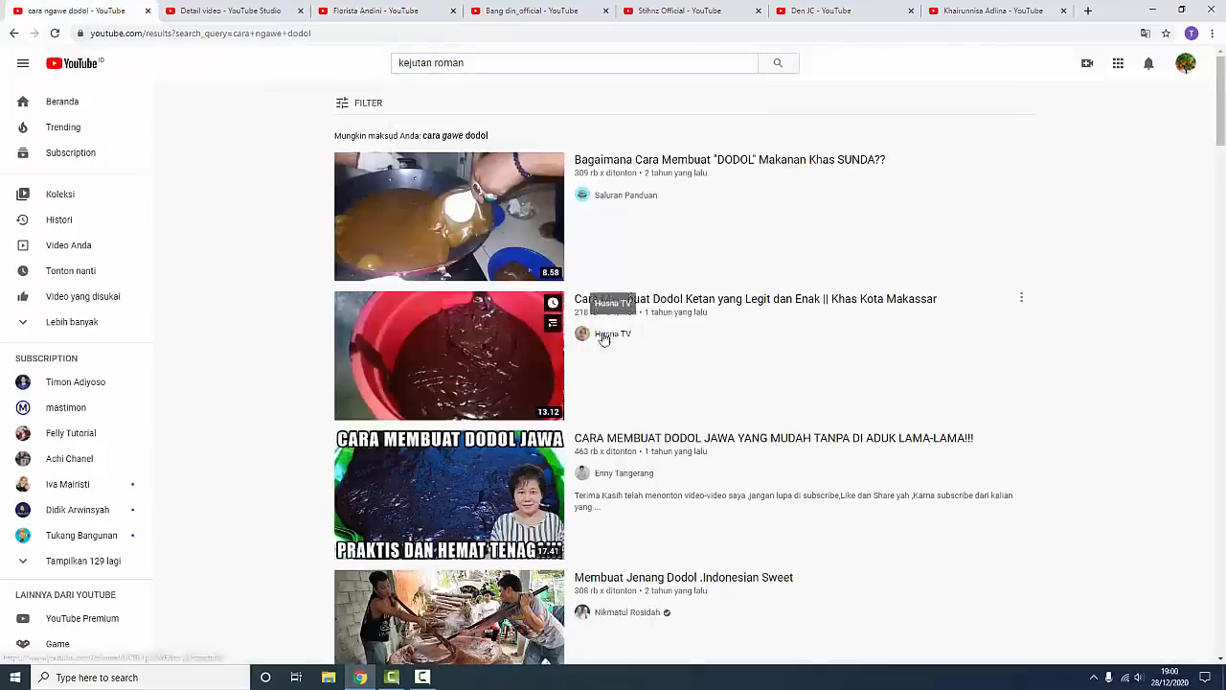
{"action": "scroll", "coordinate": [627, 413], "scroll_direction": "down", "scroll_amount": 2}
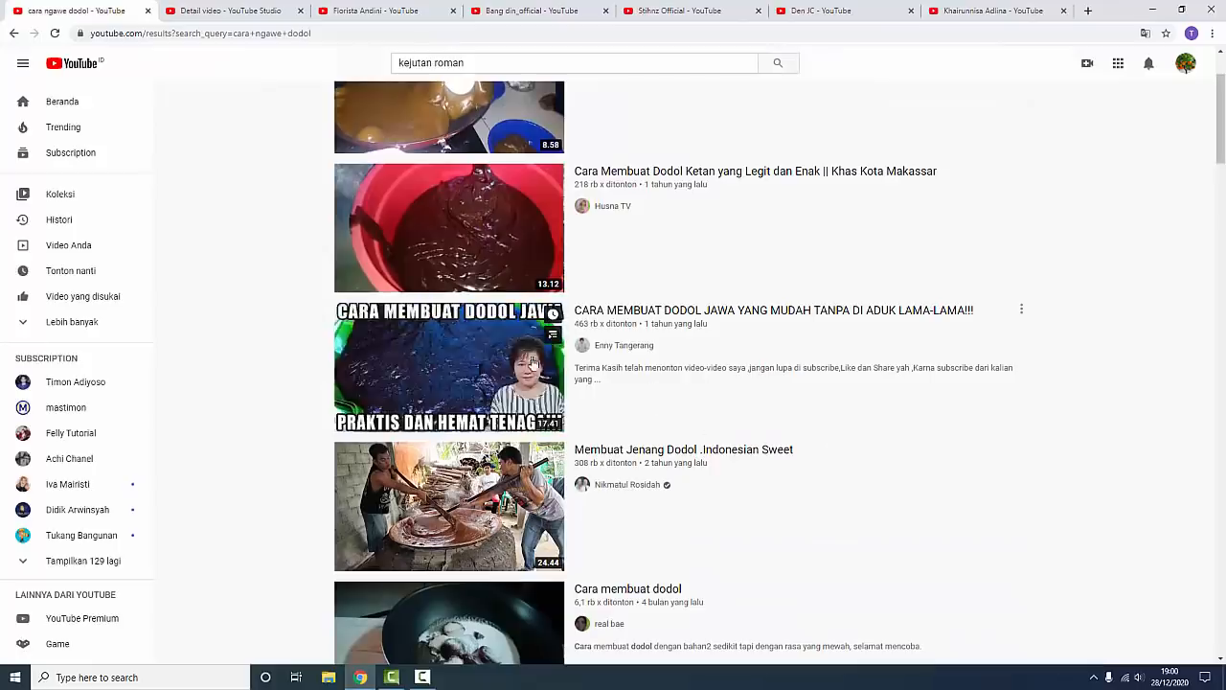
{"action": "scroll", "coordinate": [948, 479], "scroll_direction": "down", "scroll_amount": 7}
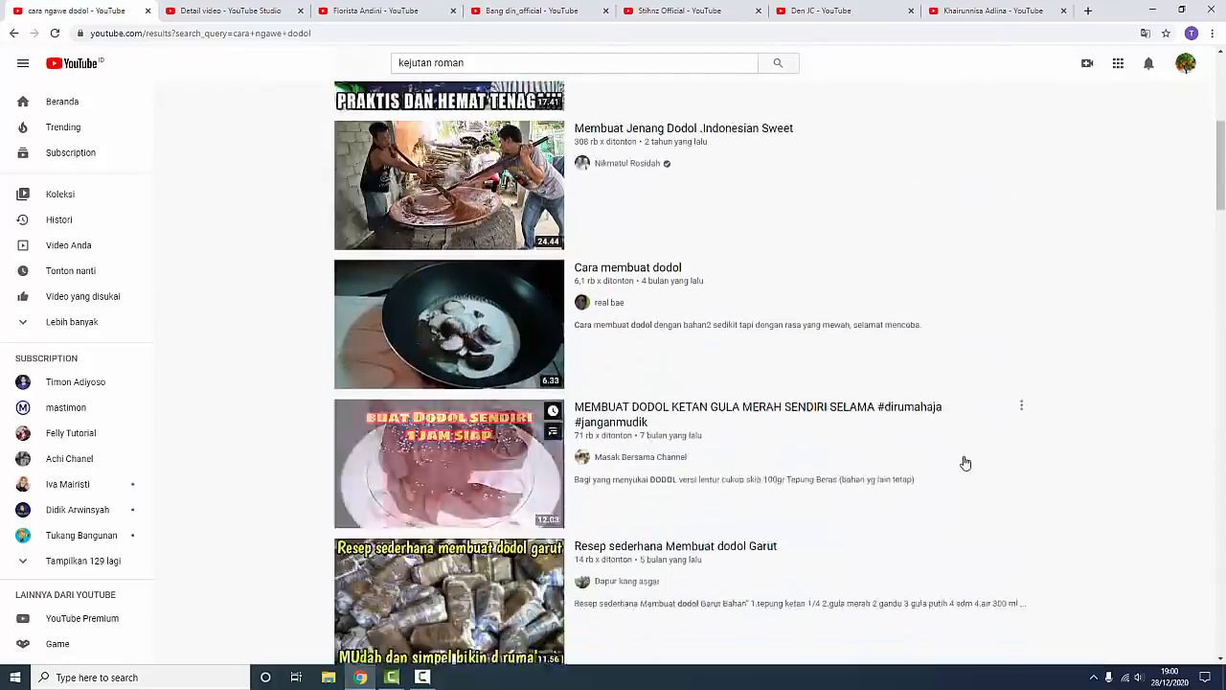
{"action": "scroll", "coordinate": [670, 402], "scroll_direction": "down", "scroll_amount": 10}
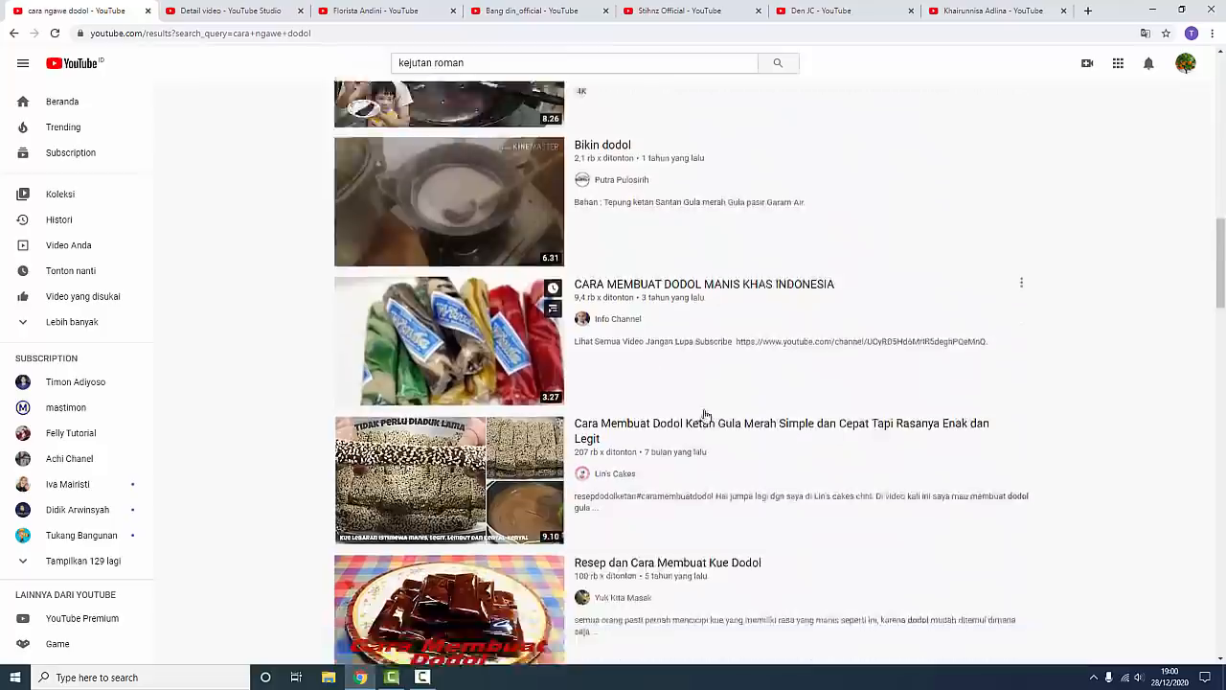
{"action": "scroll", "coordinate": [718, 385], "scroll_direction": "down", "scroll_amount": 6}
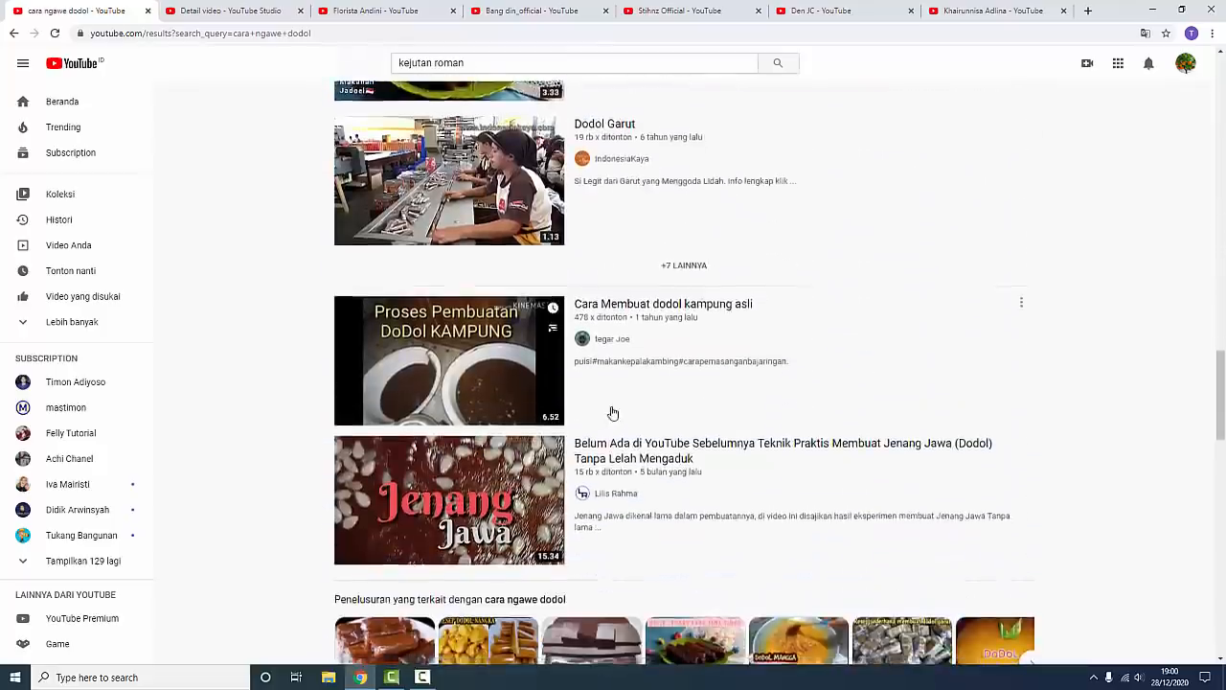
{"action": "scroll", "coordinate": [632, 398], "scroll_direction": "up", "scroll_amount": 20}
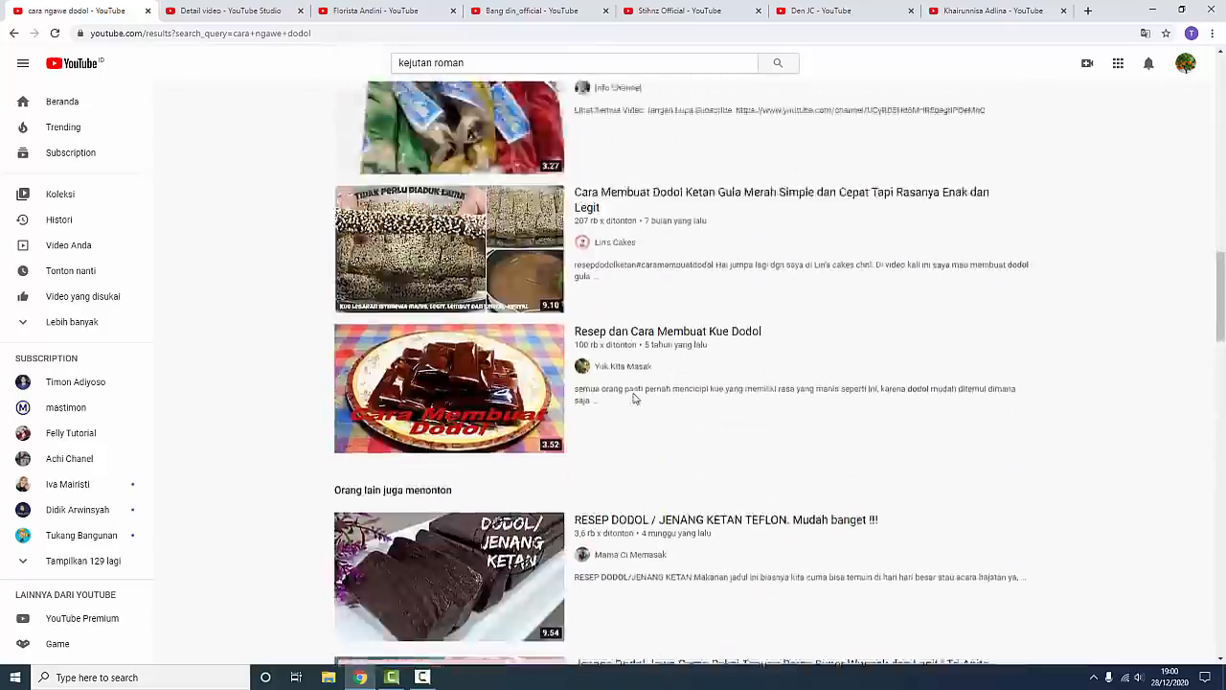
{"action": "scroll", "coordinate": [637, 399], "scroll_direction": "up", "scroll_amount": 3}
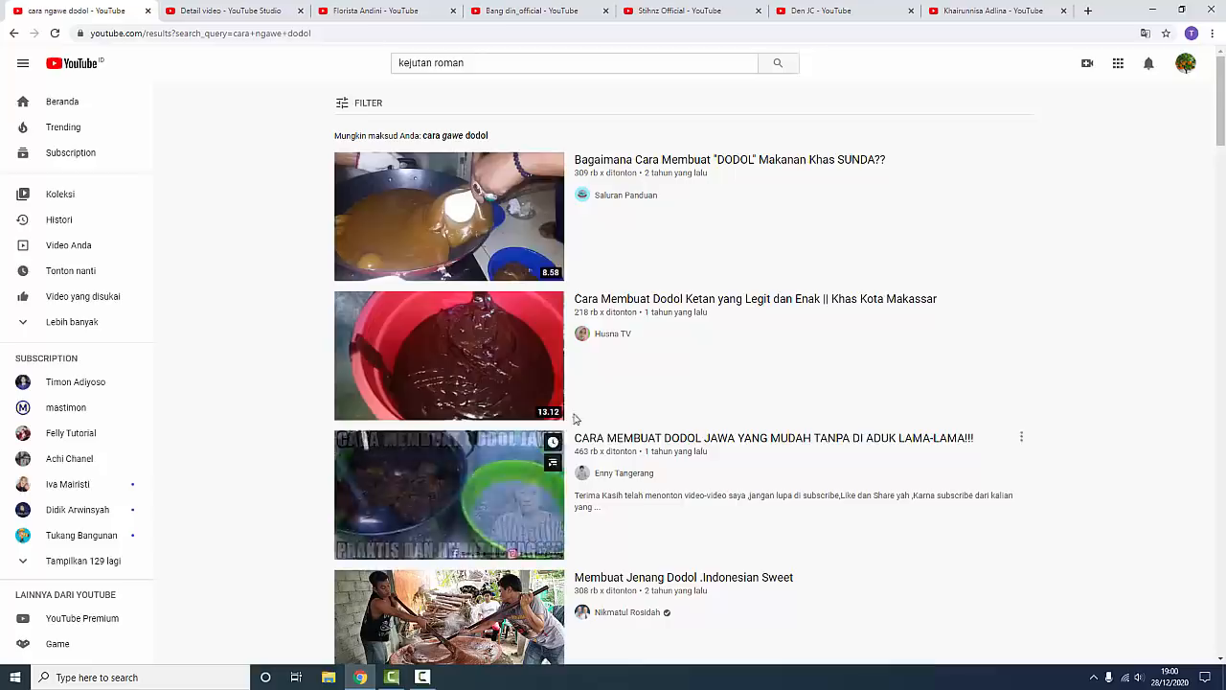
{"action": "left_click", "coordinate": [537, 10]}
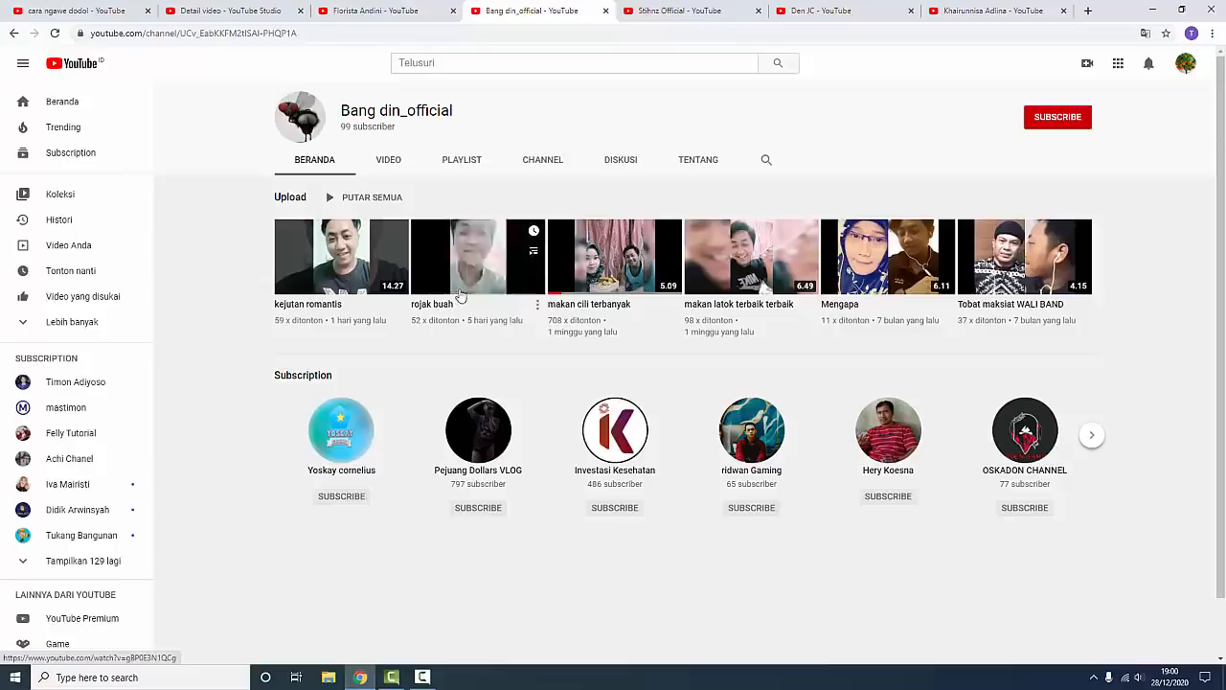
{"action": "left_click", "coordinate": [669, 11]}
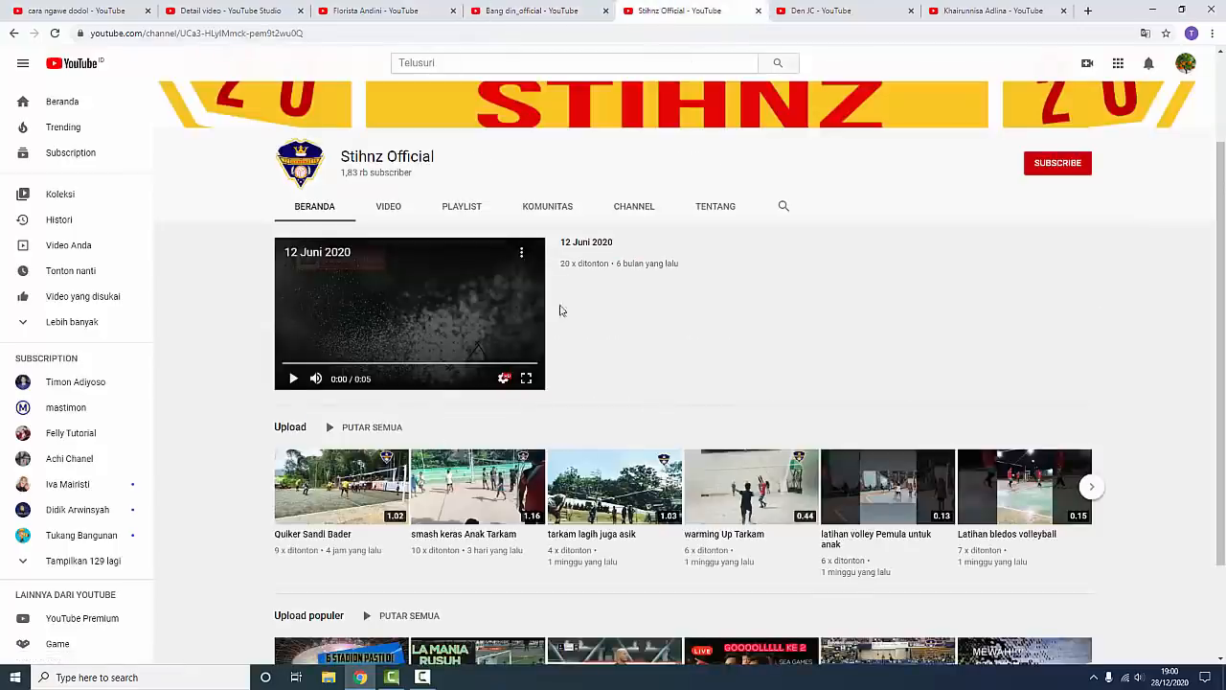
{"action": "scroll", "coordinate": [536, 288], "scroll_direction": "down", "scroll_amount": 2}
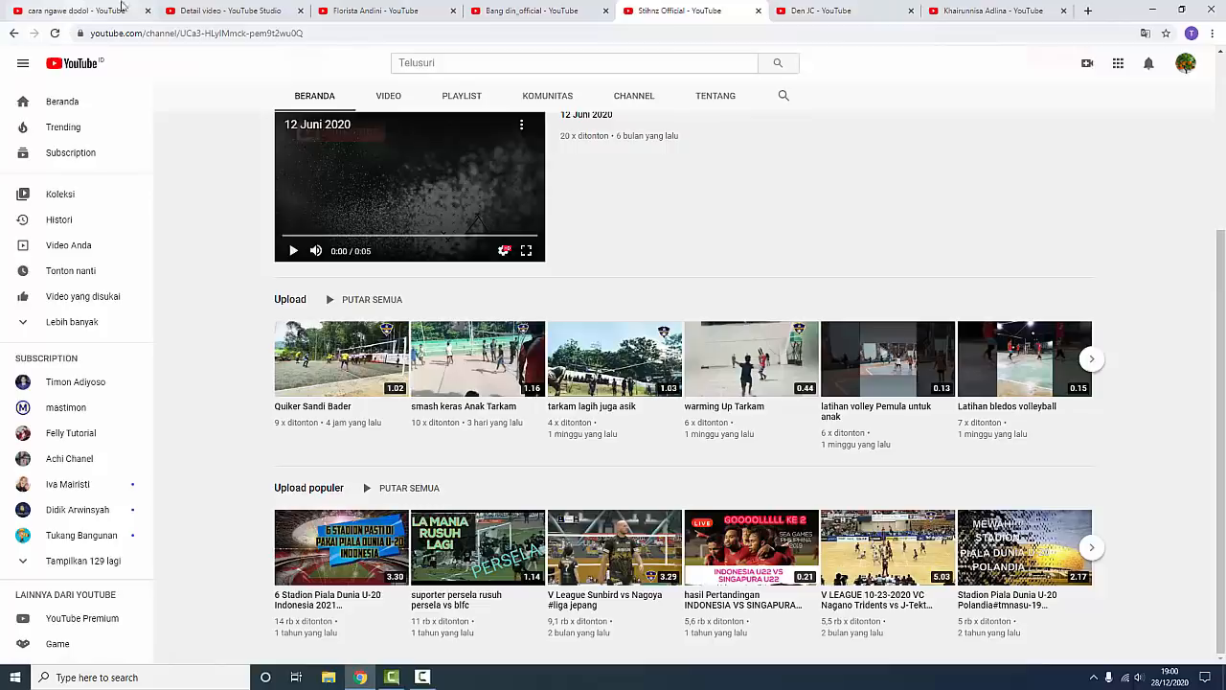
{"action": "left_click", "coordinate": [853, 10]}
{"action": "scroll", "coordinate": [852, 255], "scroll_direction": "down", "scroll_amount": 1}
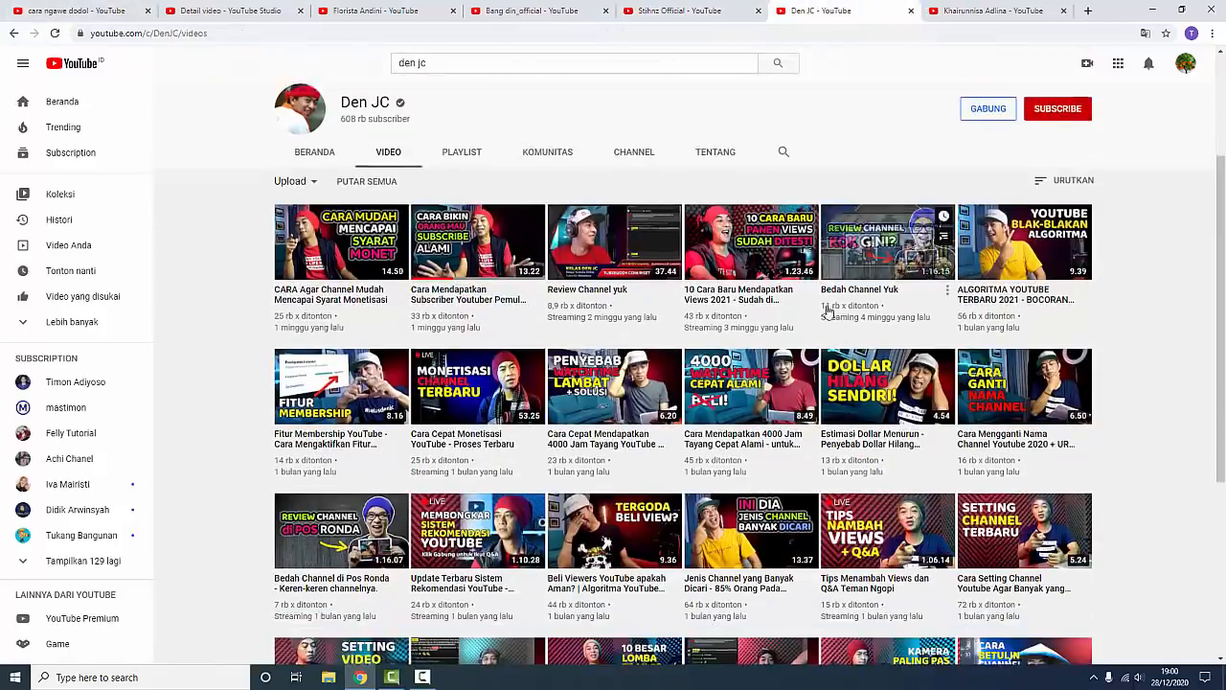
{"action": "left_click", "coordinate": [994, 9]}
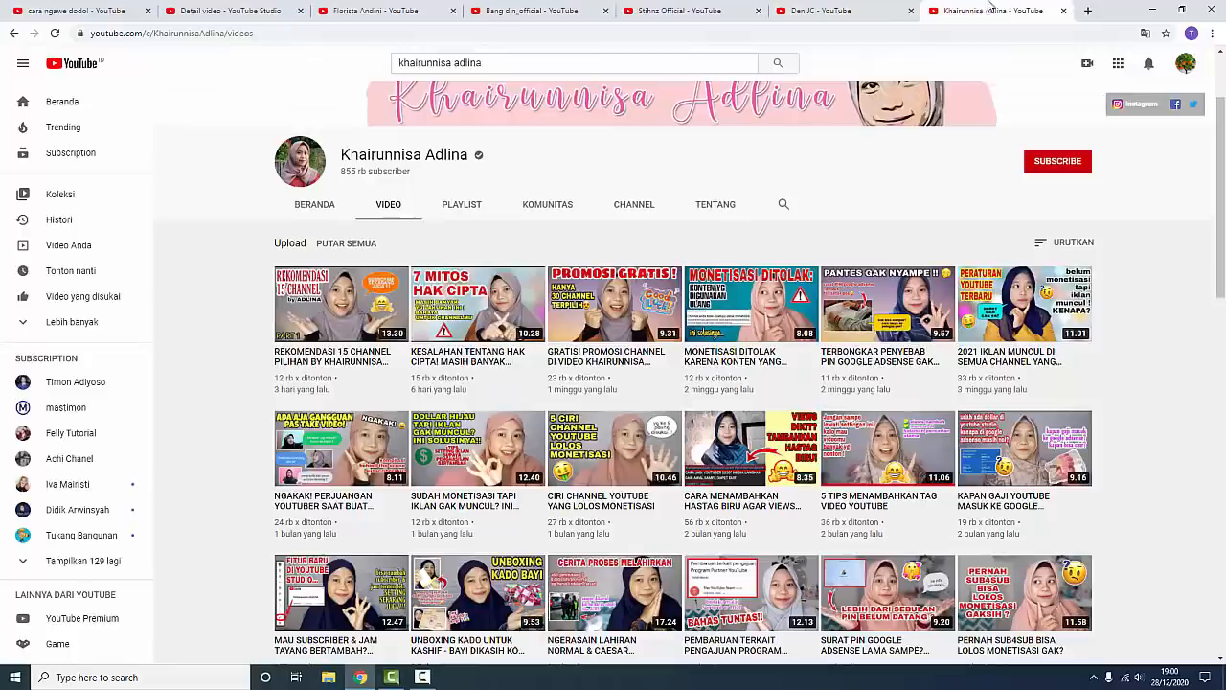
Open the Timon Adiyoso channel in a new browser tab and review its upload and tutorial video titles.
{"action": "left_click", "coordinate": [1089, 11]}
{"action": "left_click", "coordinate": [472, 324]}
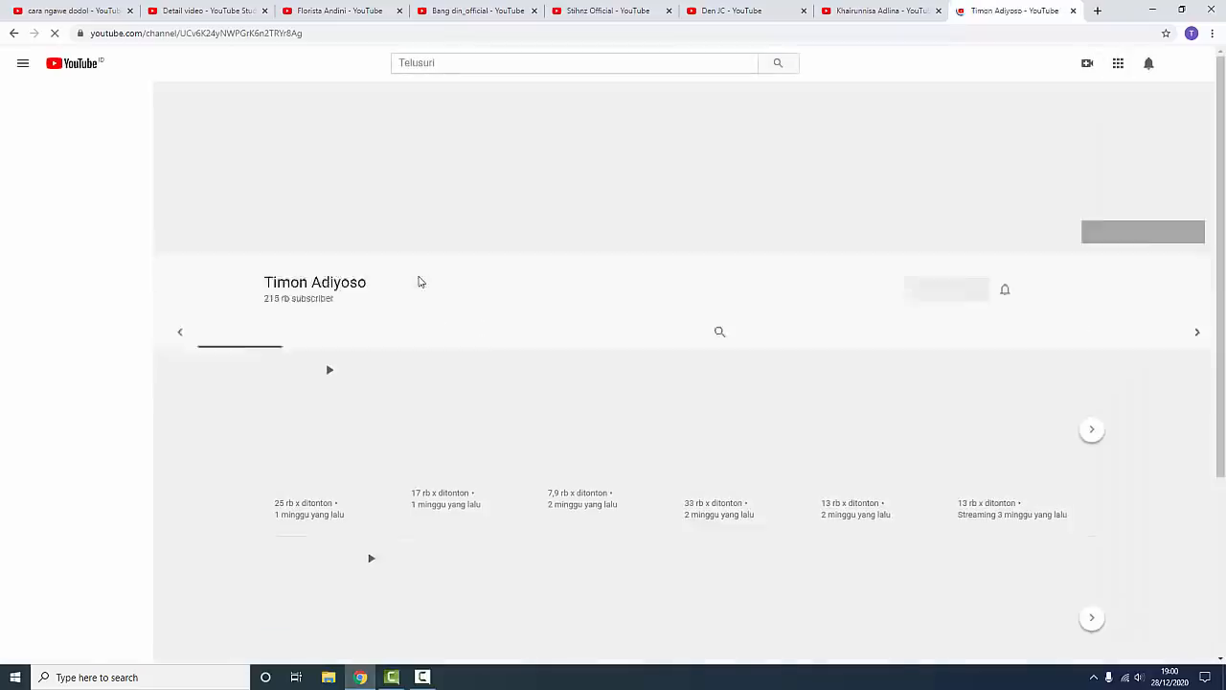
{"action": "scroll", "coordinate": [345, 450], "scroll_direction": "down", "scroll_amount": 1}
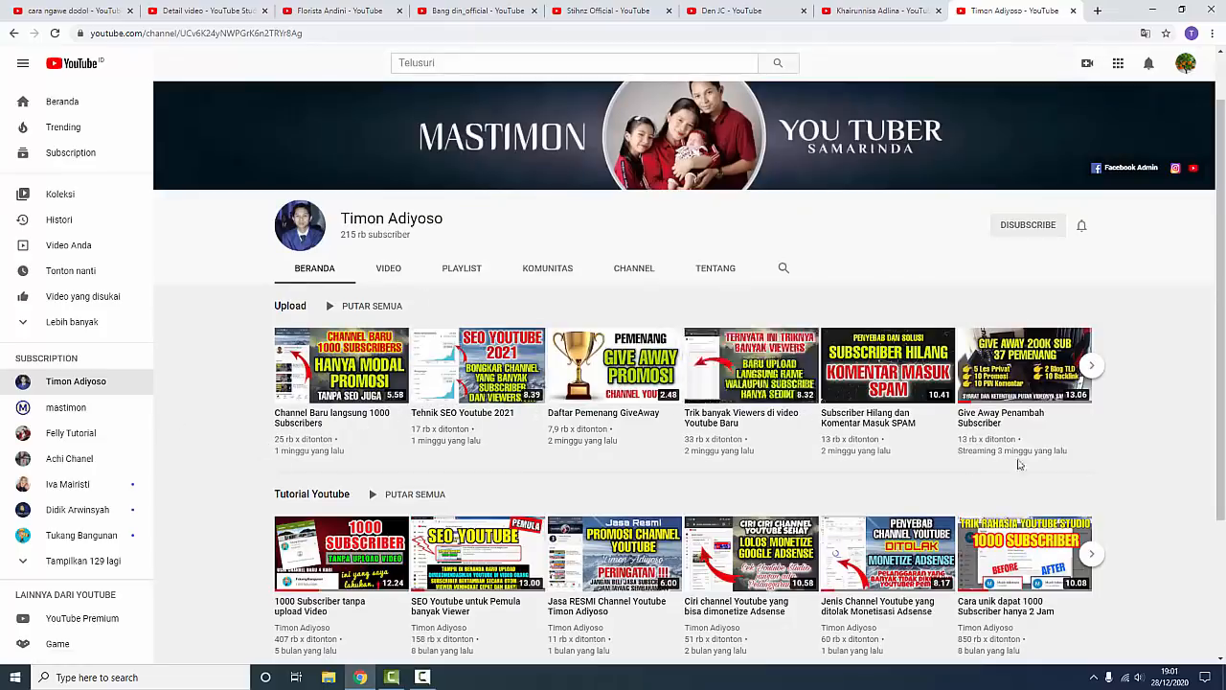
{"action": "scroll", "coordinate": [912, 460], "scroll_direction": "down", "scroll_amount": 3}
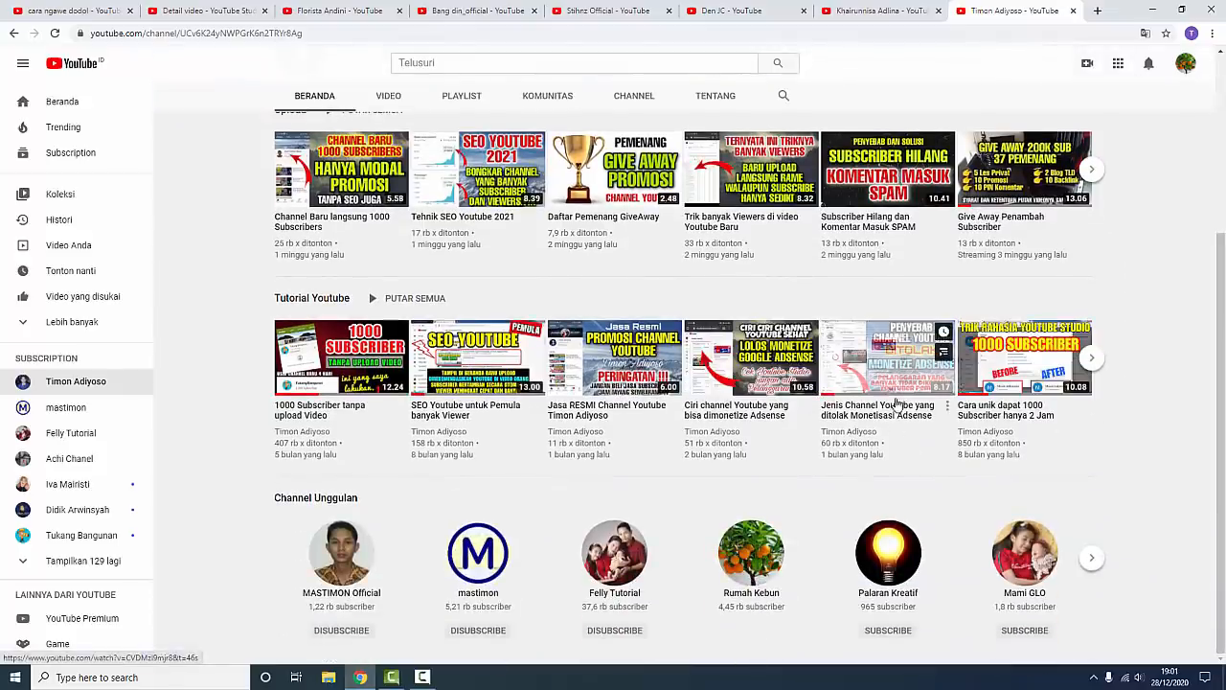
Return to the dodol search results and search YouTube for "kejutan romantis" instead.
{"action": "left_click", "coordinate": [206, 10]}
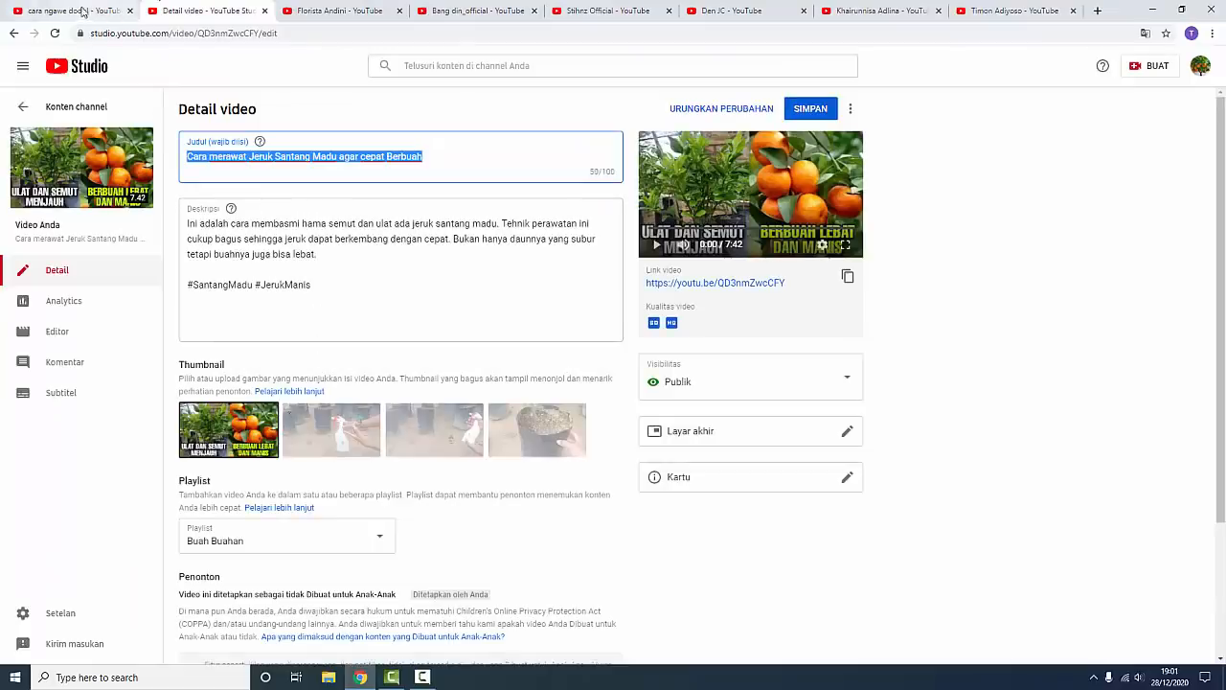
{"action": "left_click", "coordinate": [82, 9]}
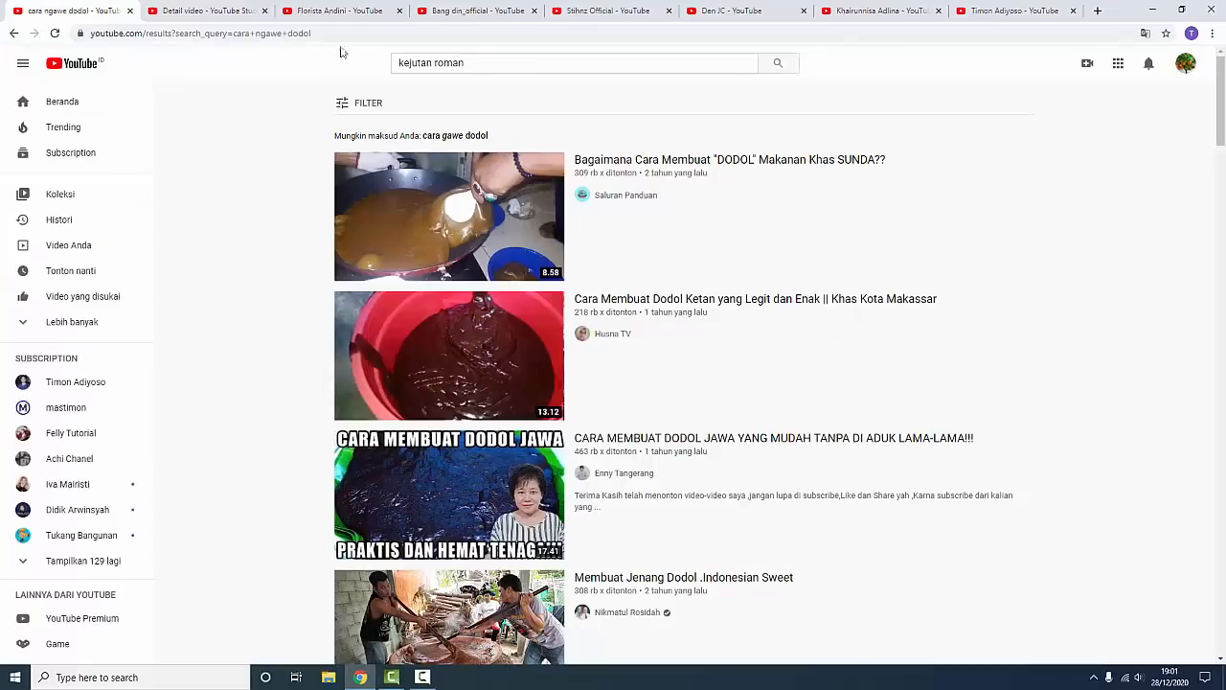
{"action": "left_click", "coordinate": [496, 65]}
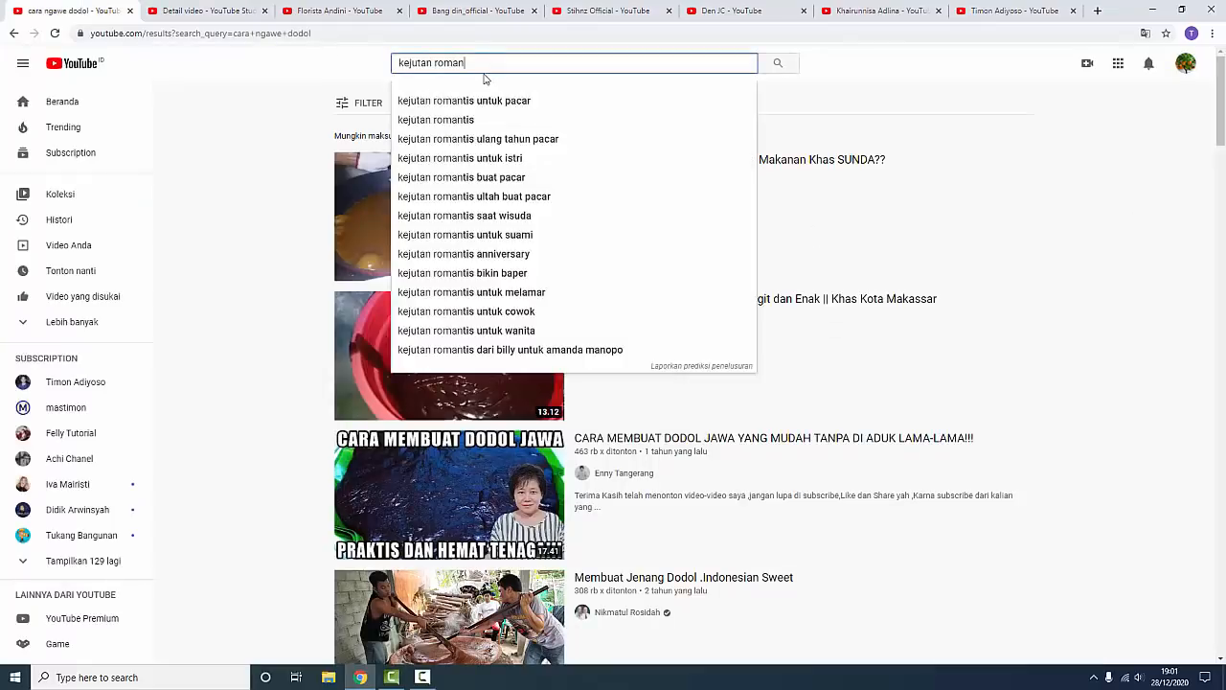
{"action": "type", "text": "tis"}
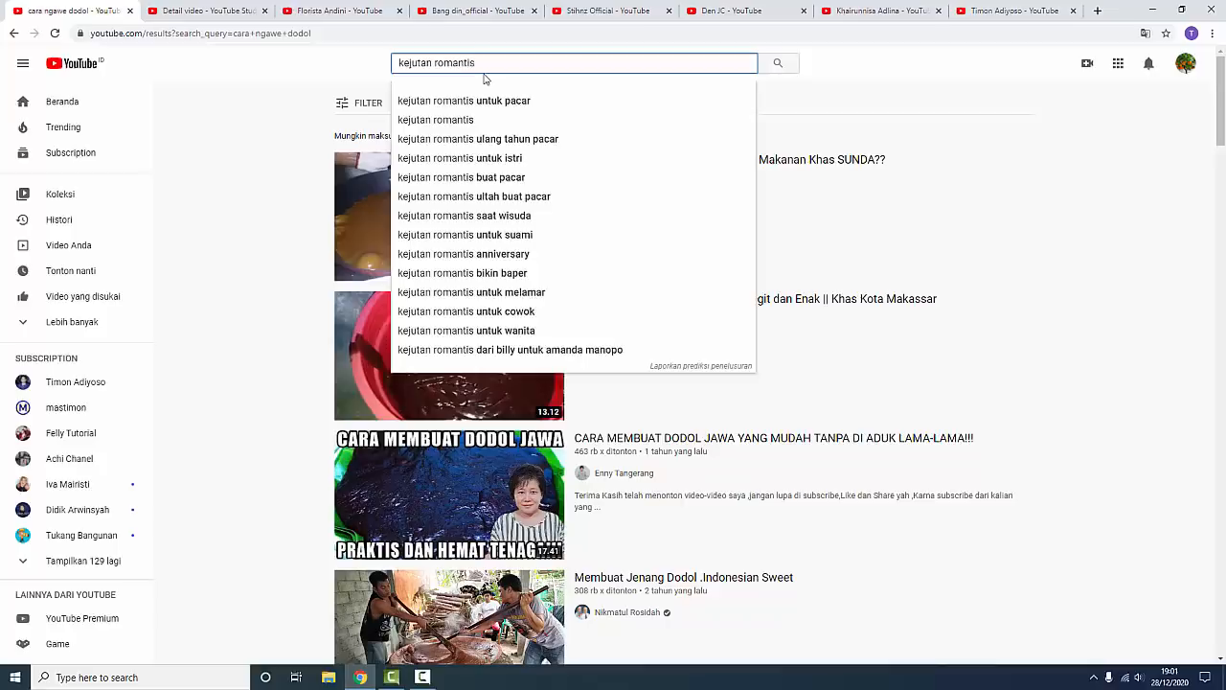
{"action": "key", "text": "Return"}
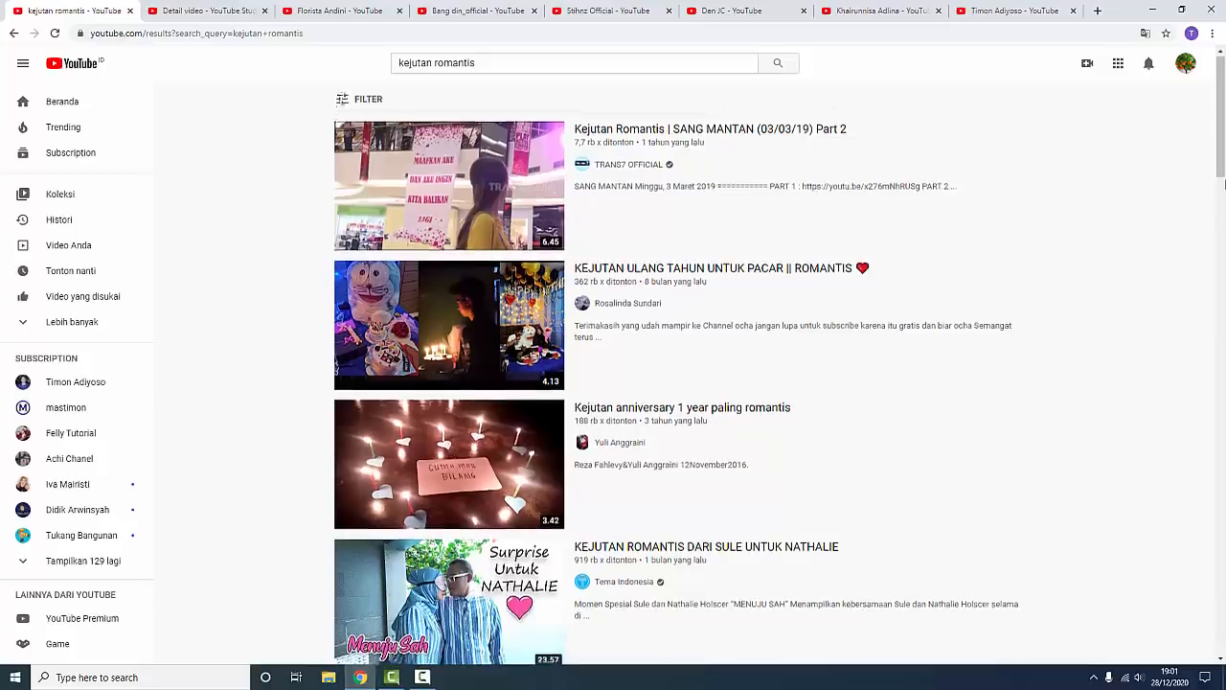
Examine the video titles and related searches in the "kejutan romantis" results.
{"action": "scroll", "coordinate": [1224, 182], "scroll_direction": "down", "scroll_amount": 3}
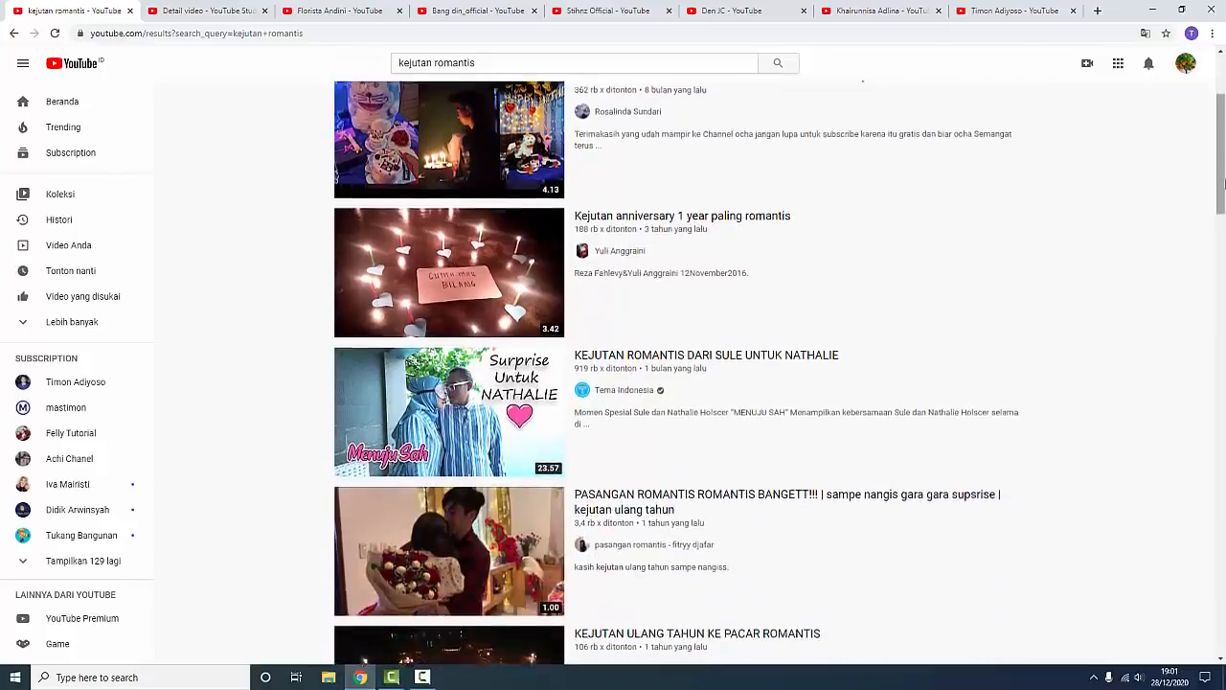
{"action": "scroll", "coordinate": [1224, 182], "scroll_direction": "down", "scroll_amount": 1}
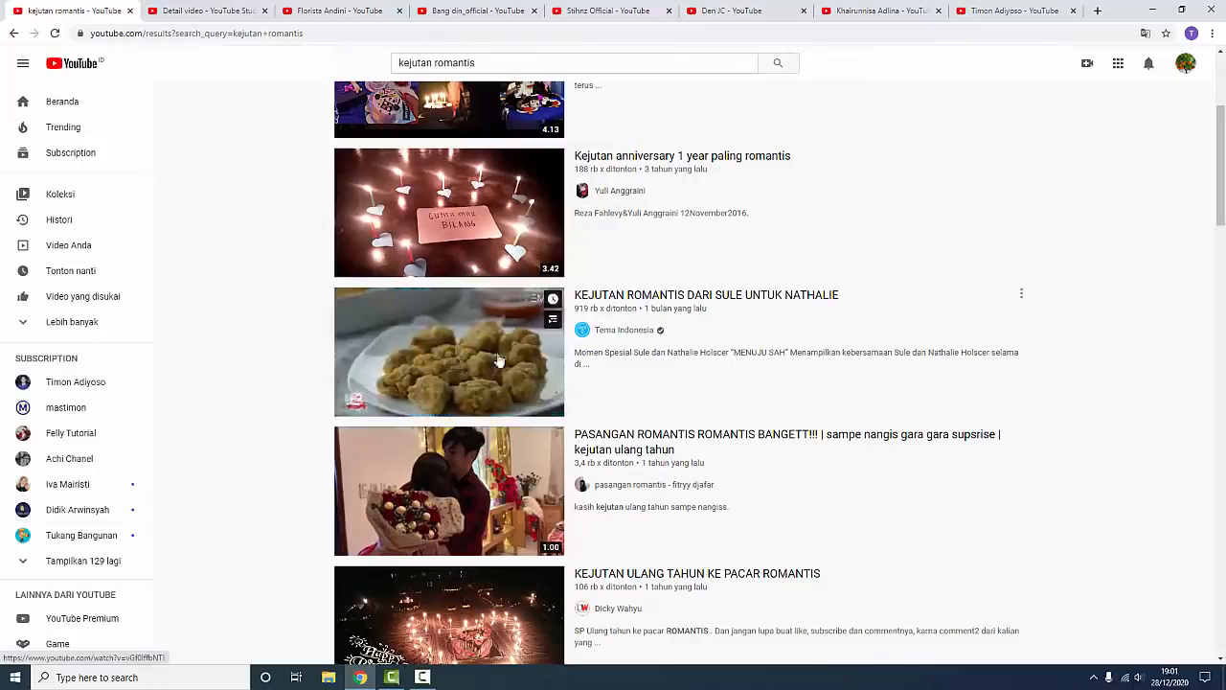
{"action": "scroll", "coordinate": [1197, 537], "scroll_direction": "down", "scroll_amount": 2}
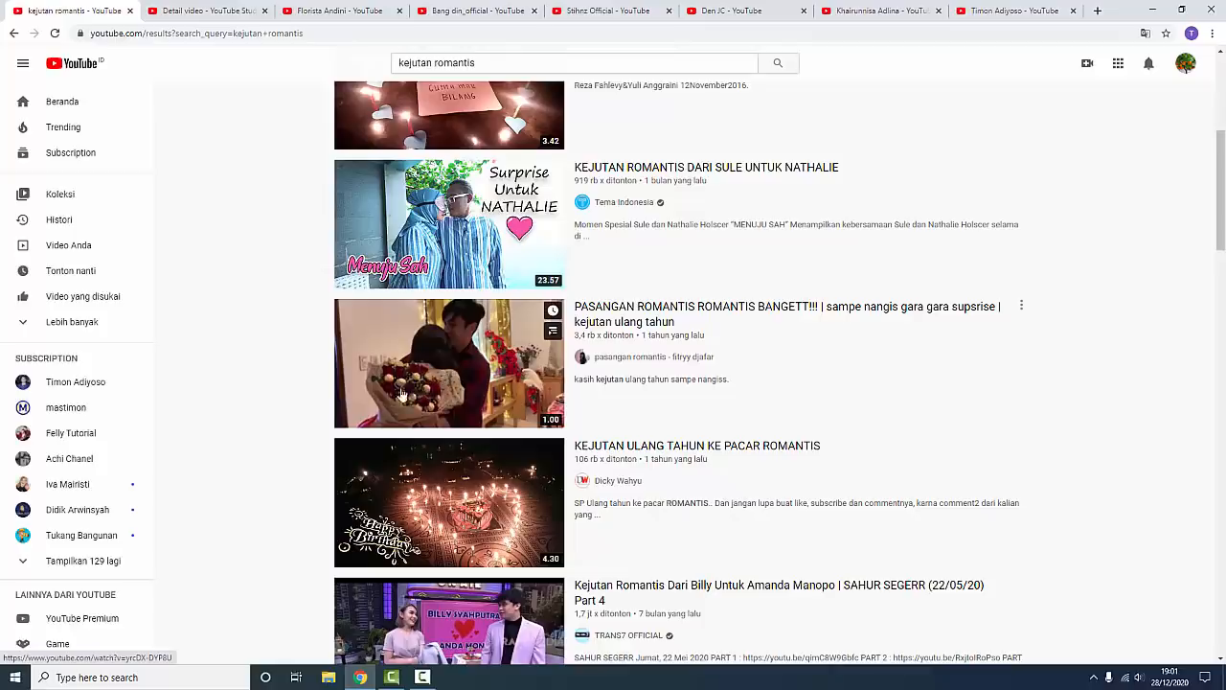
{"action": "scroll", "coordinate": [414, 372], "scroll_direction": "down", "scroll_amount": 1}
{"action": "scroll", "coordinate": [383, 373], "scroll_direction": "up", "scroll_amount": 6}
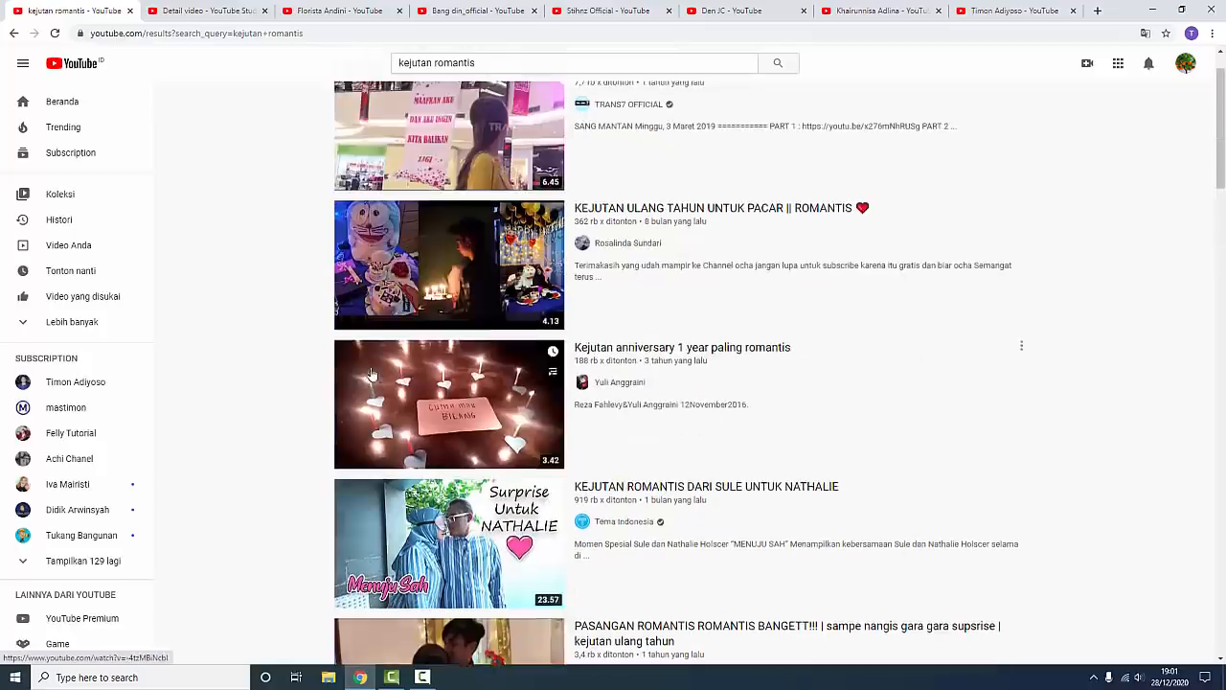
{"action": "scroll", "coordinate": [222, 435], "scroll_direction": "up", "scroll_amount": 1}
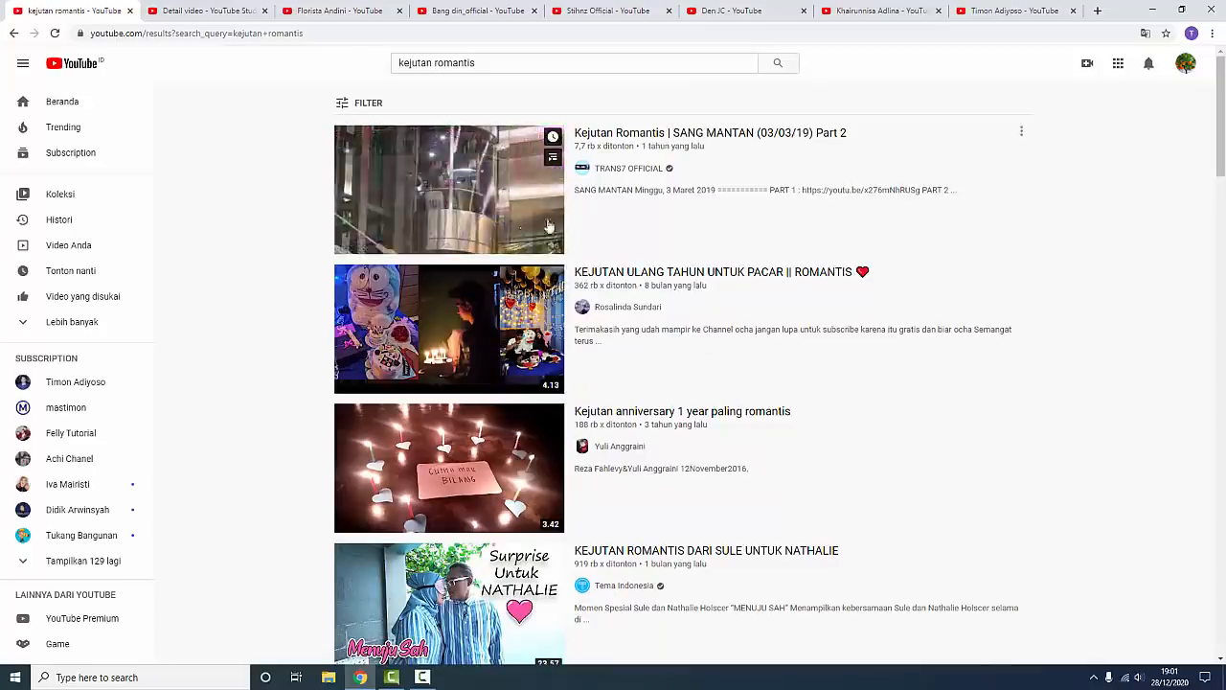
{"action": "scroll", "coordinate": [917, 274], "scroll_direction": "down", "scroll_amount": 7}
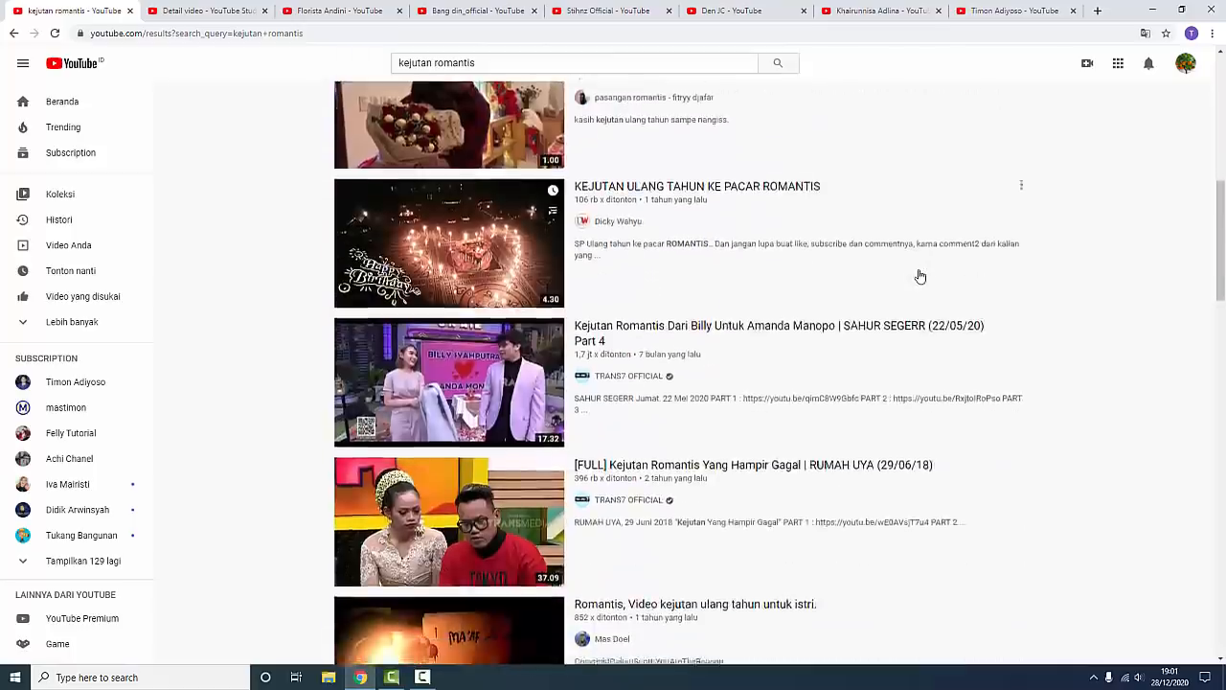
{"action": "scroll", "coordinate": [917, 275], "scroll_direction": "down", "scroll_amount": 11}
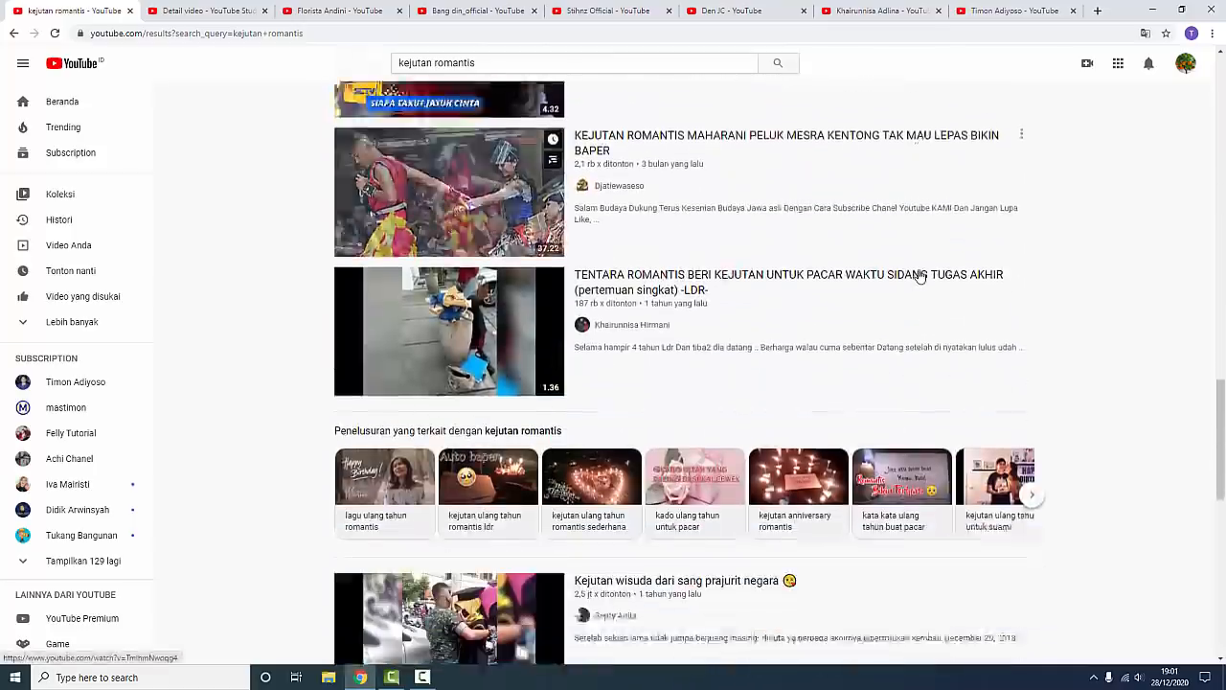
{"action": "scroll", "coordinate": [920, 277], "scroll_direction": "down", "scroll_amount": 1}
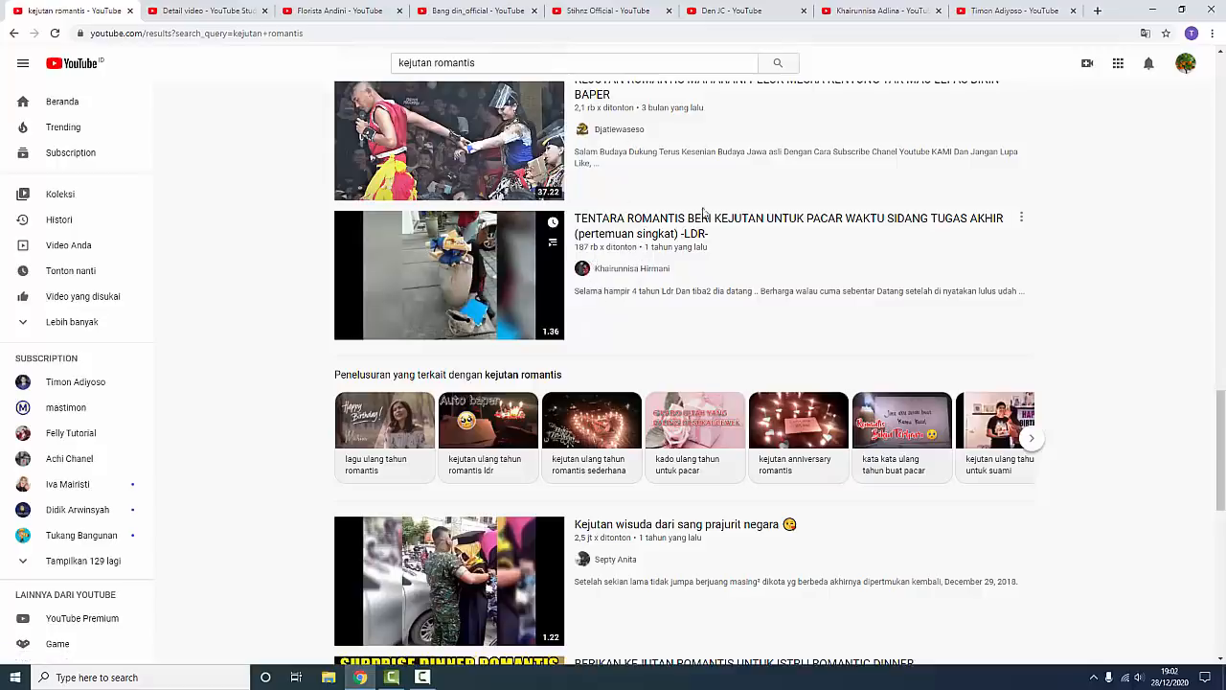
{"action": "scroll", "coordinate": [886, 204], "scroll_direction": "down", "scroll_amount": 5}
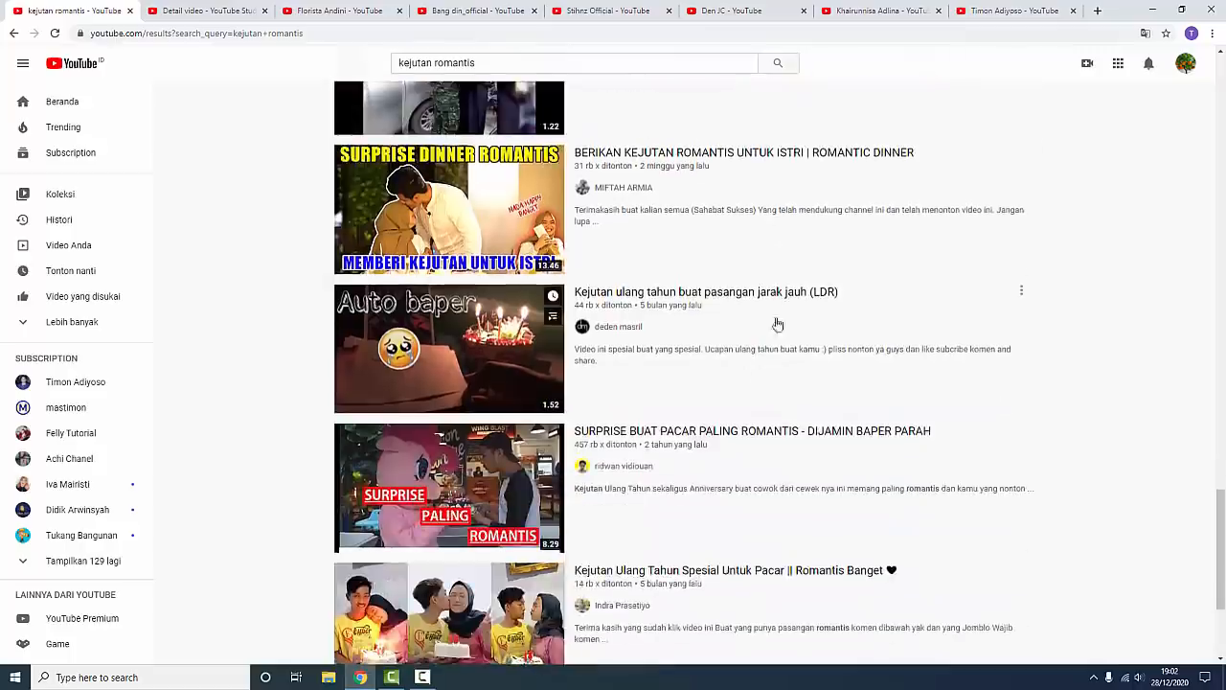
{"action": "scroll", "coordinate": [780, 322], "scroll_direction": "up", "scroll_amount": 5}
{"action": "scroll", "coordinate": [814, 304], "scroll_direction": "up", "scroll_amount": 4}
{"action": "left_click", "coordinate": [206, 11]}
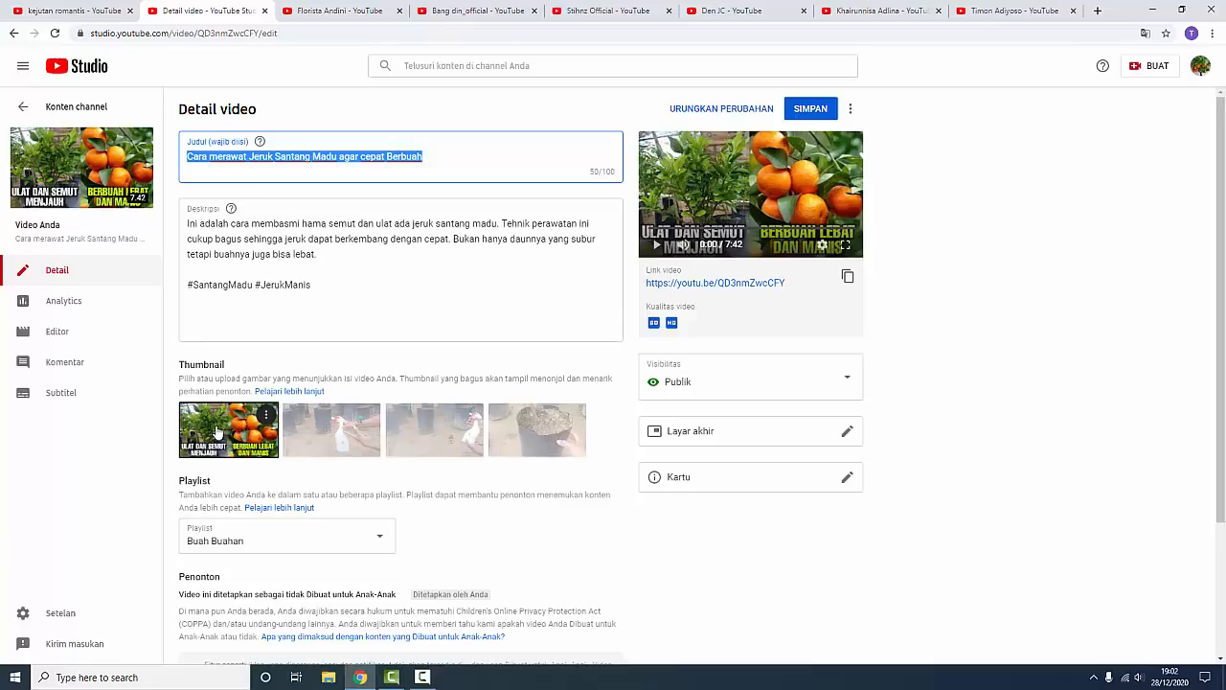
{"action": "left_click", "coordinate": [882, 10]}
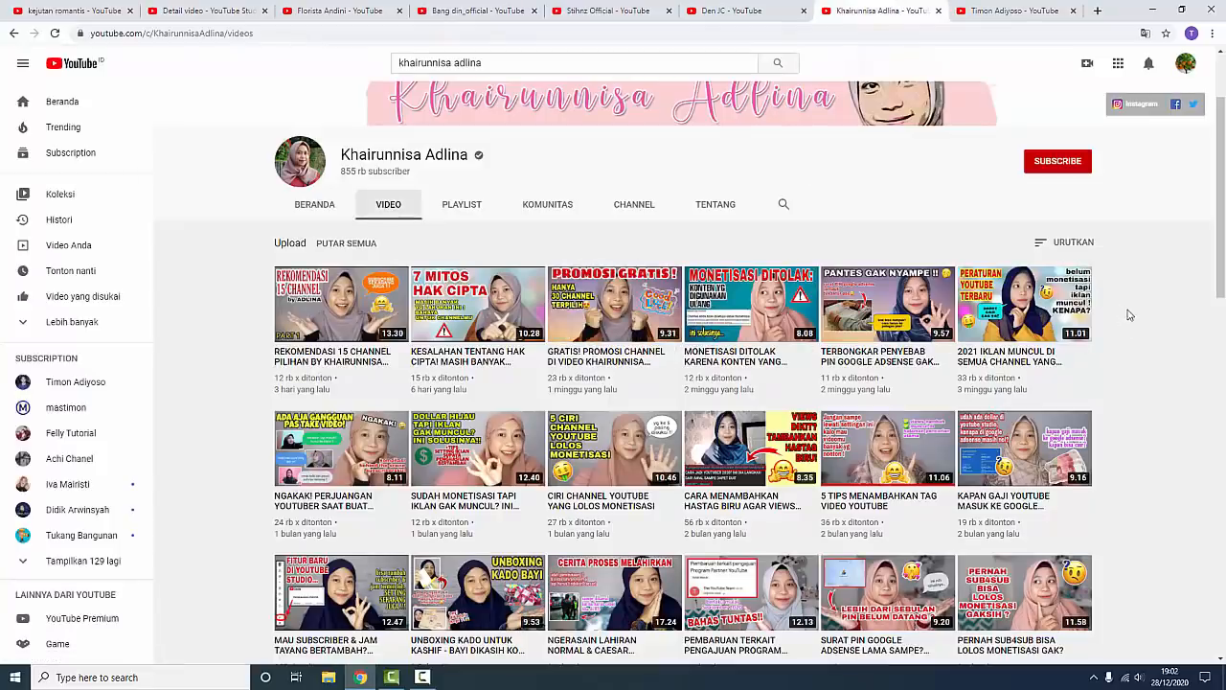
{"action": "left_click", "coordinate": [246, 14]}
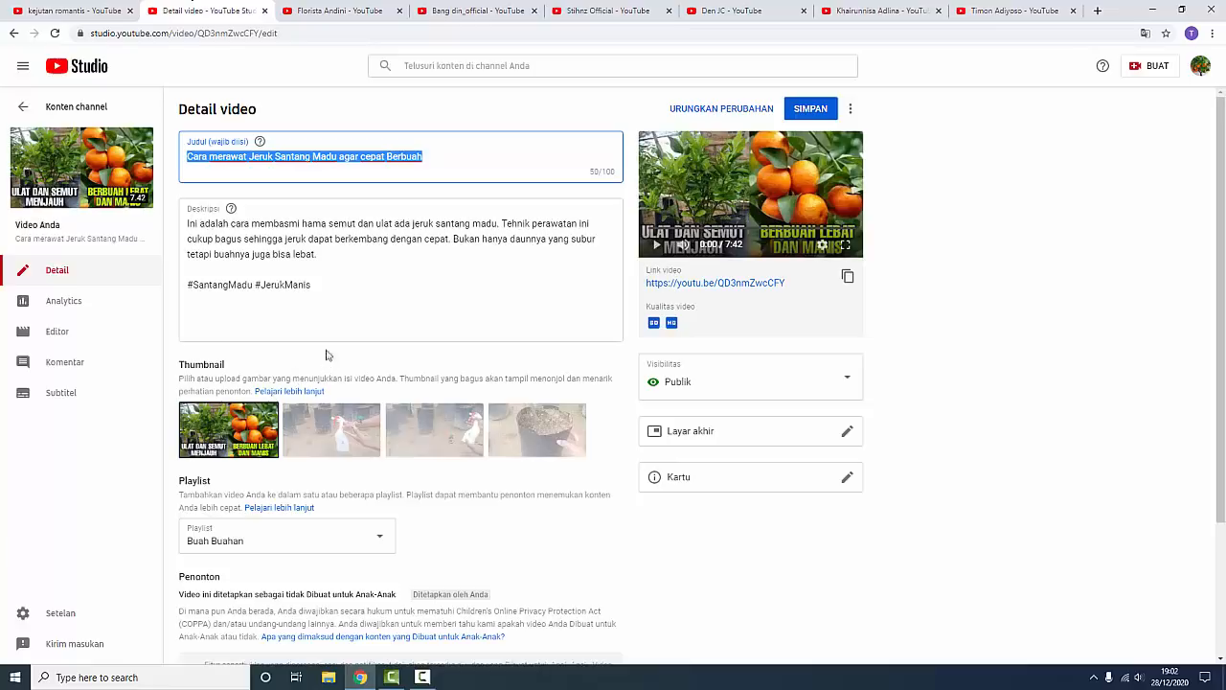
Check the orange-growing video's description, glance back through the "kejutan romantis" results and return to the video details.
{"action": "mouse_move", "coordinate": [188, 223]}
{"action": "left_mouse_down"}
{"action": "mouse_move", "coordinate": [315, 252]}
{"action": "mouse_move", "coordinate": [318, 288]}
{"action": "mouse_move", "coordinate": [164, 227]}
{"action": "left_mouse_up"}
{"action": "left_click", "coordinate": [321, 284]}
{"action": "left_click", "coordinate": [235, 237]}
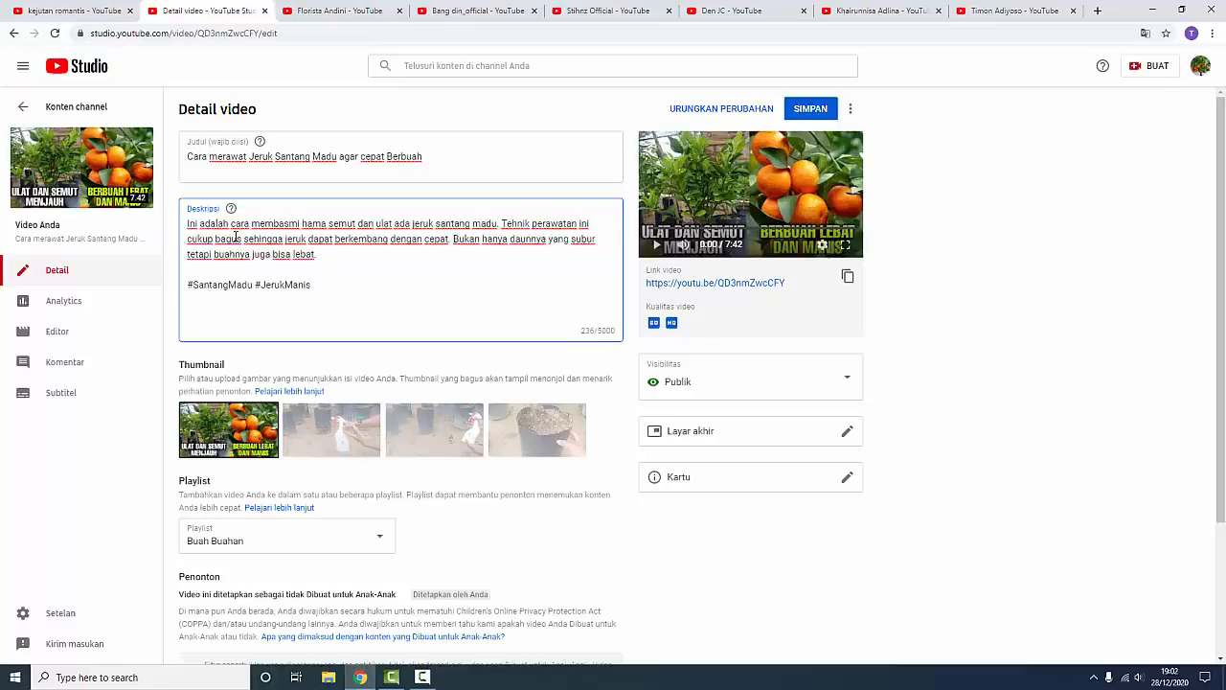
{"action": "left_click", "coordinate": [84, 6]}
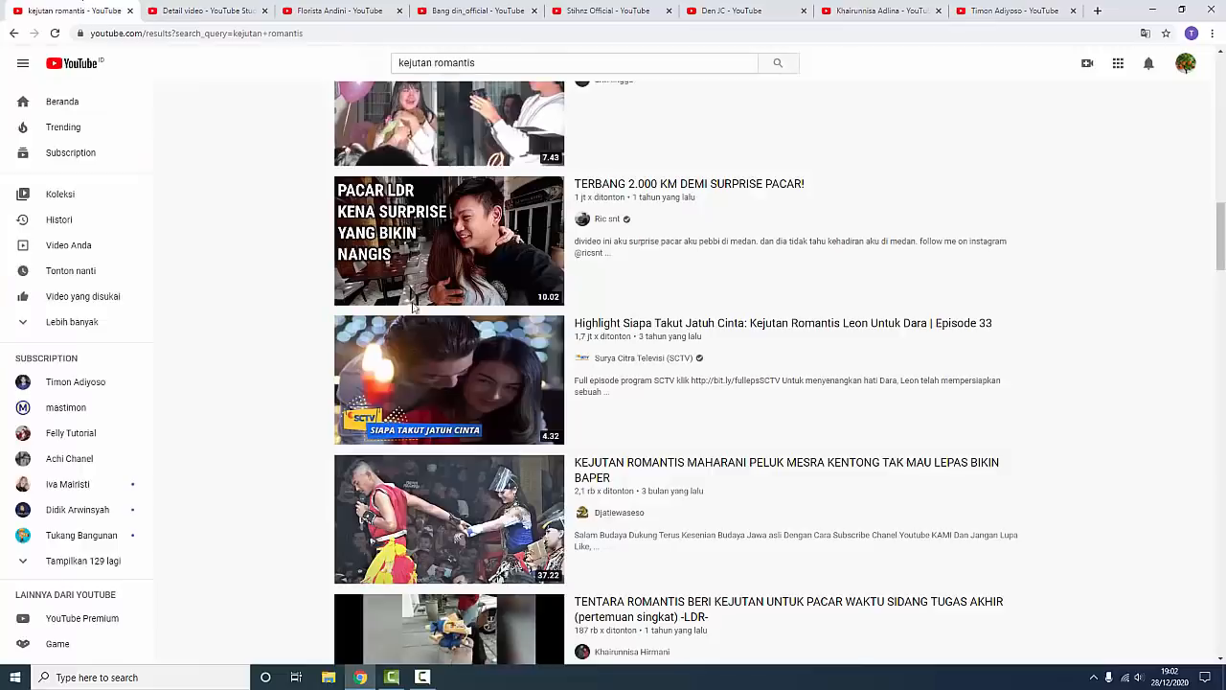
{"action": "scroll", "coordinate": [254, 265], "scroll_direction": "up", "scroll_amount": 5}
{"action": "scroll", "coordinate": [255, 267], "scroll_direction": "up", "scroll_amount": 10}
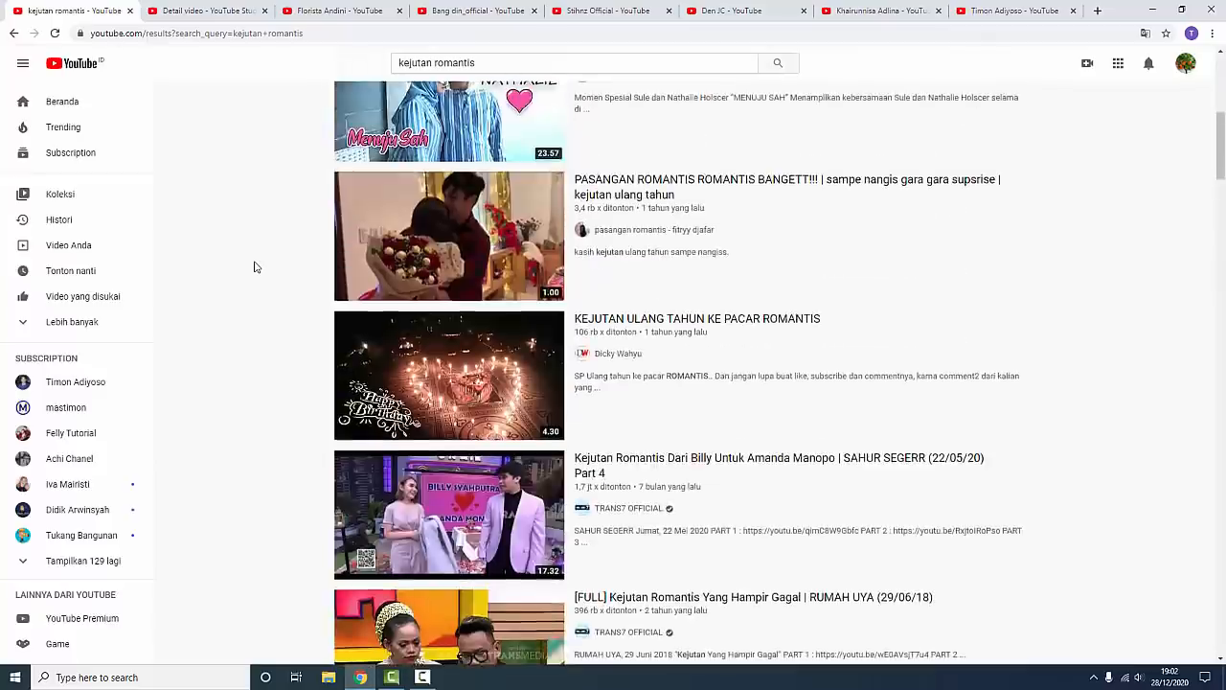
{"action": "left_click", "coordinate": [205, 10]}
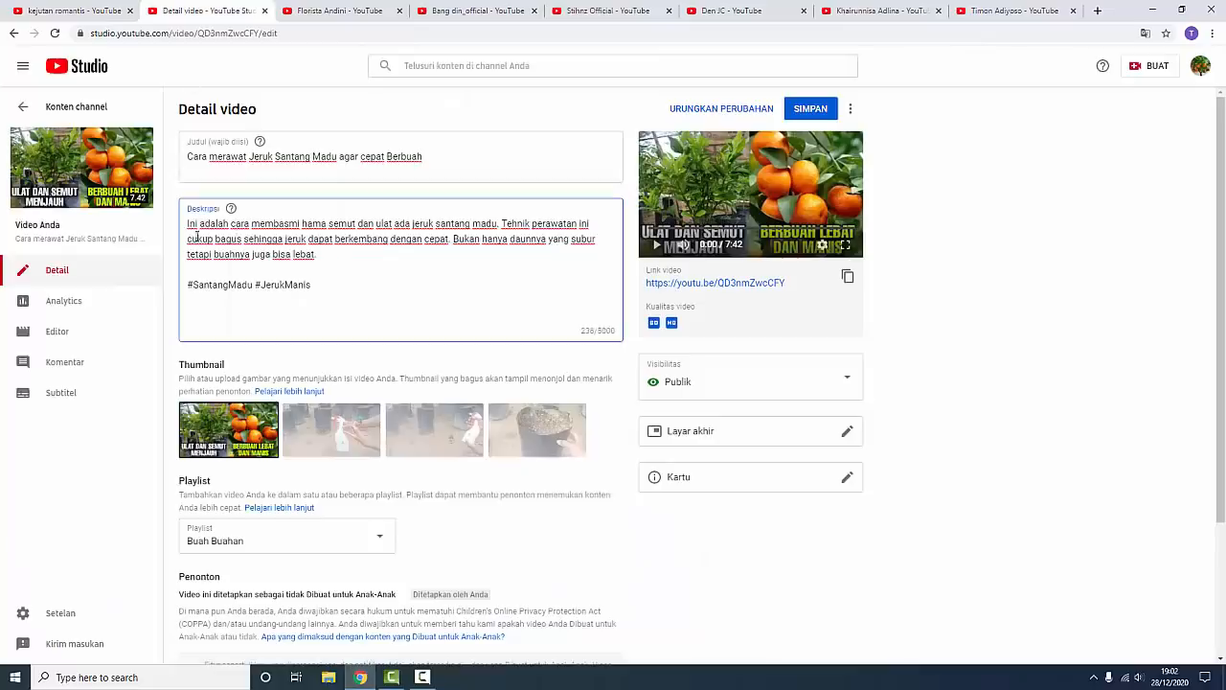
Review the description text and the hashtags #SantangMadu #JerukManis against the "Santang Madu" keyword in the video title.
{"action": "left_click_drag", "start_coordinate": [188, 222], "coordinate": [330, 257]}
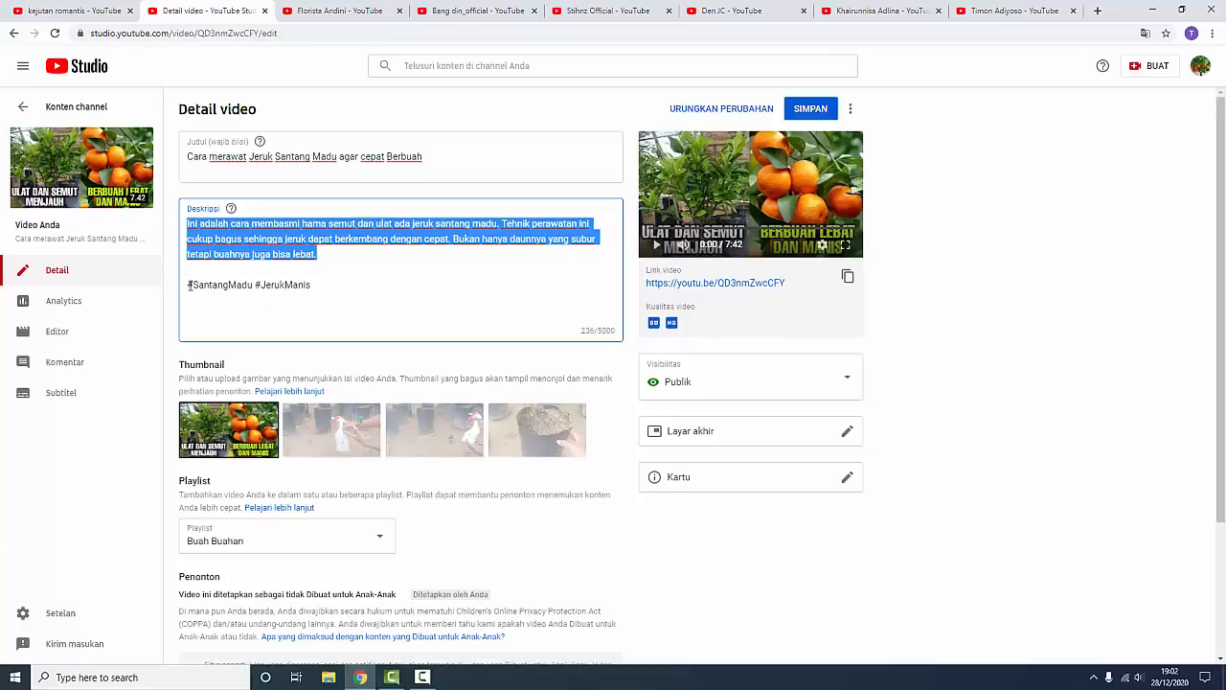
{"action": "left_click_drag", "start_coordinate": [189, 285], "coordinate": [318, 286]}
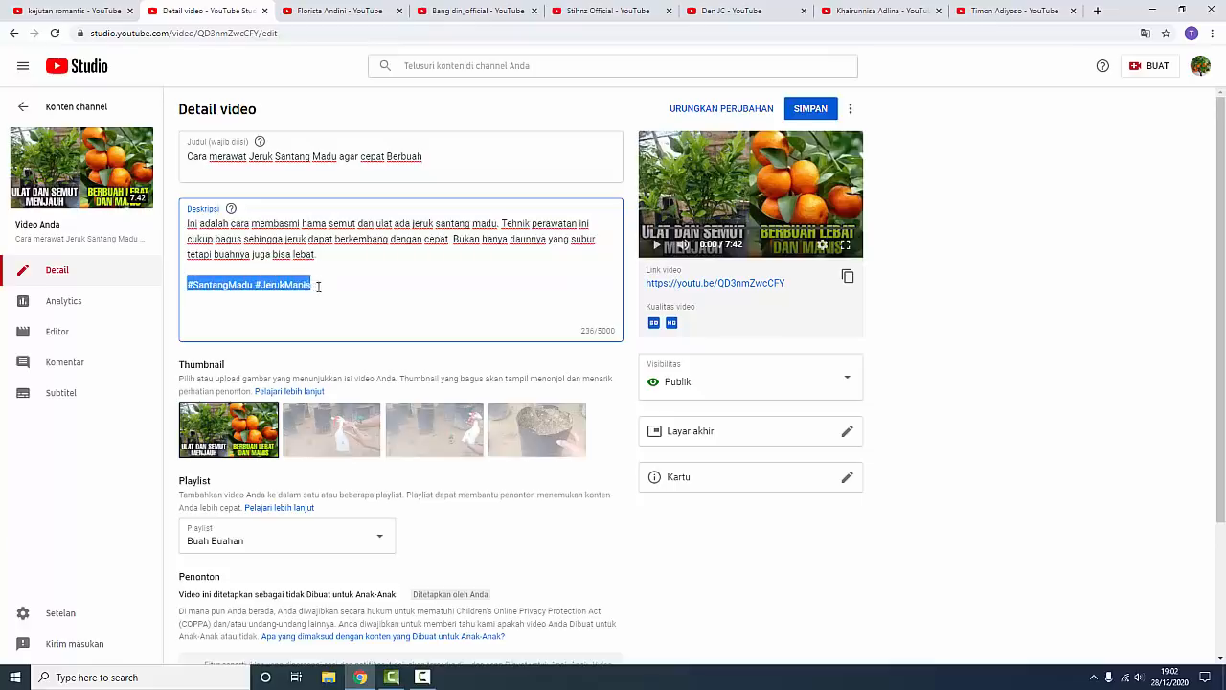
{"action": "left_click", "coordinate": [284, 156]}
{"action": "left_click_drag", "start_coordinate": [277, 156], "coordinate": [332, 157]}
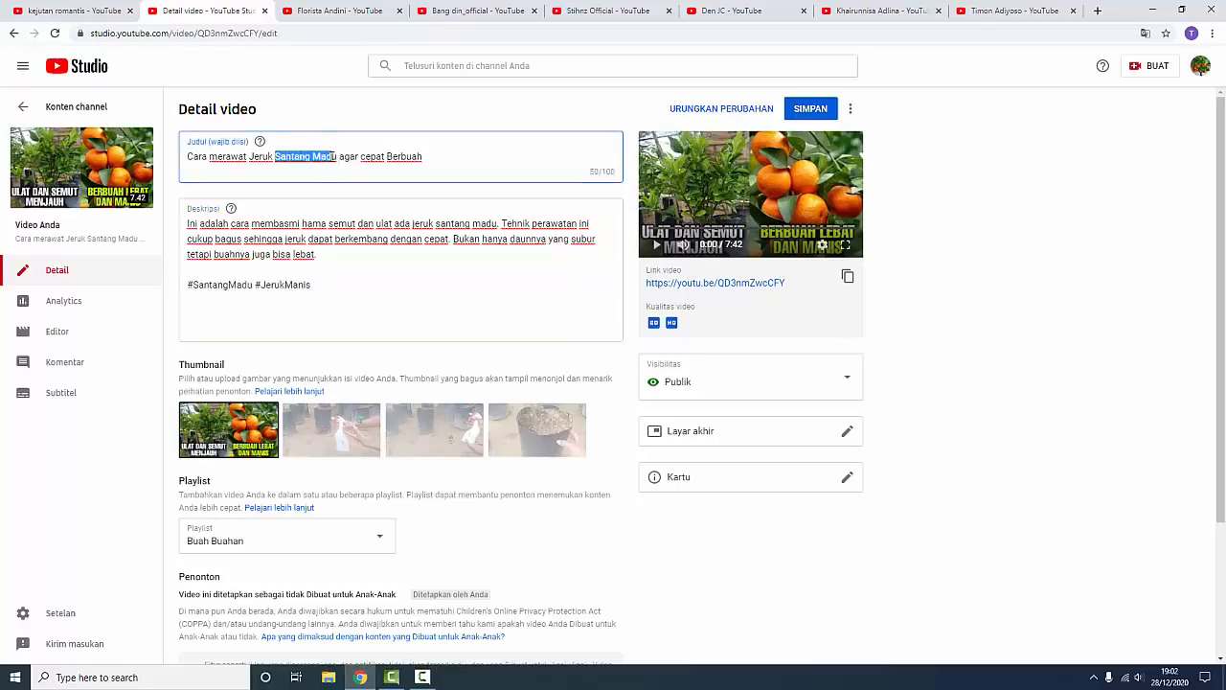
{"action": "left_click_drag", "start_coordinate": [188, 284], "coordinate": [253, 285]}
{"action": "left_click", "coordinate": [278, 285]}
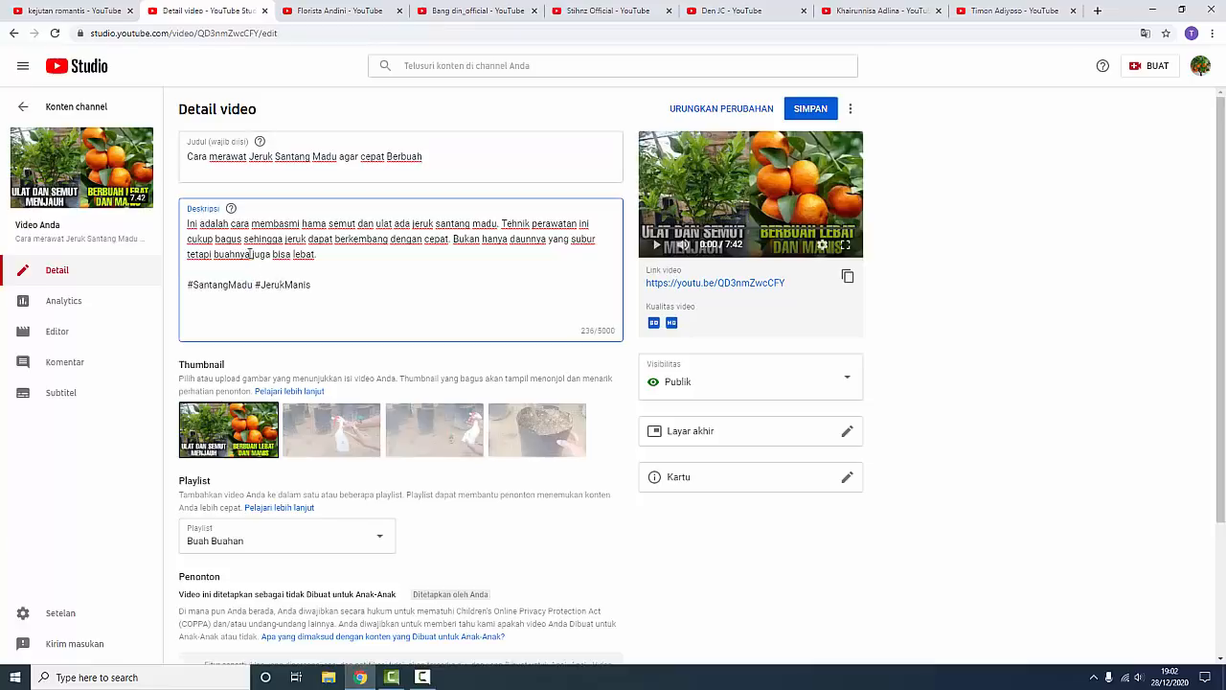
{"action": "left_click_drag", "start_coordinate": [320, 254], "coordinate": [179, 230]}
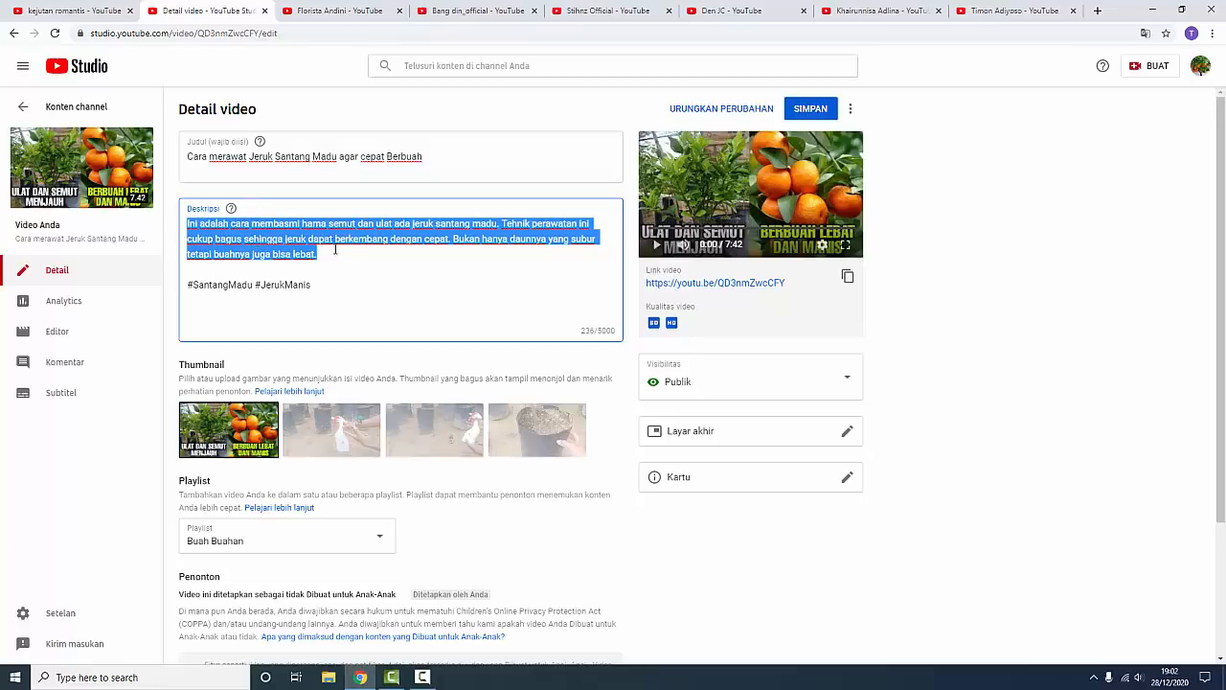
{"action": "left_click", "coordinate": [261, 236]}
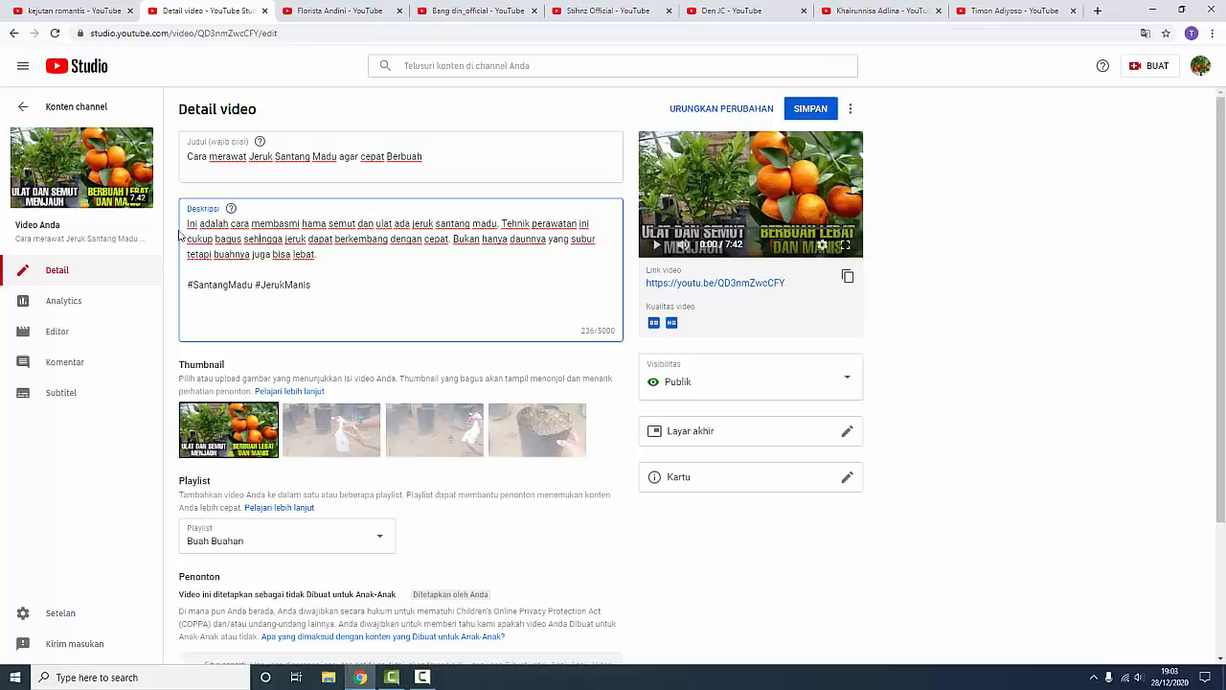
{"action": "left_click_drag", "start_coordinate": [191, 223], "coordinate": [379, 299]}
{"action": "left_click", "coordinate": [332, 268]}
Expand the additional video details and compare the video's tag list with its title and description.
{"action": "scroll", "coordinate": [566, 318], "scroll_direction": "down", "scroll_amount": 1}
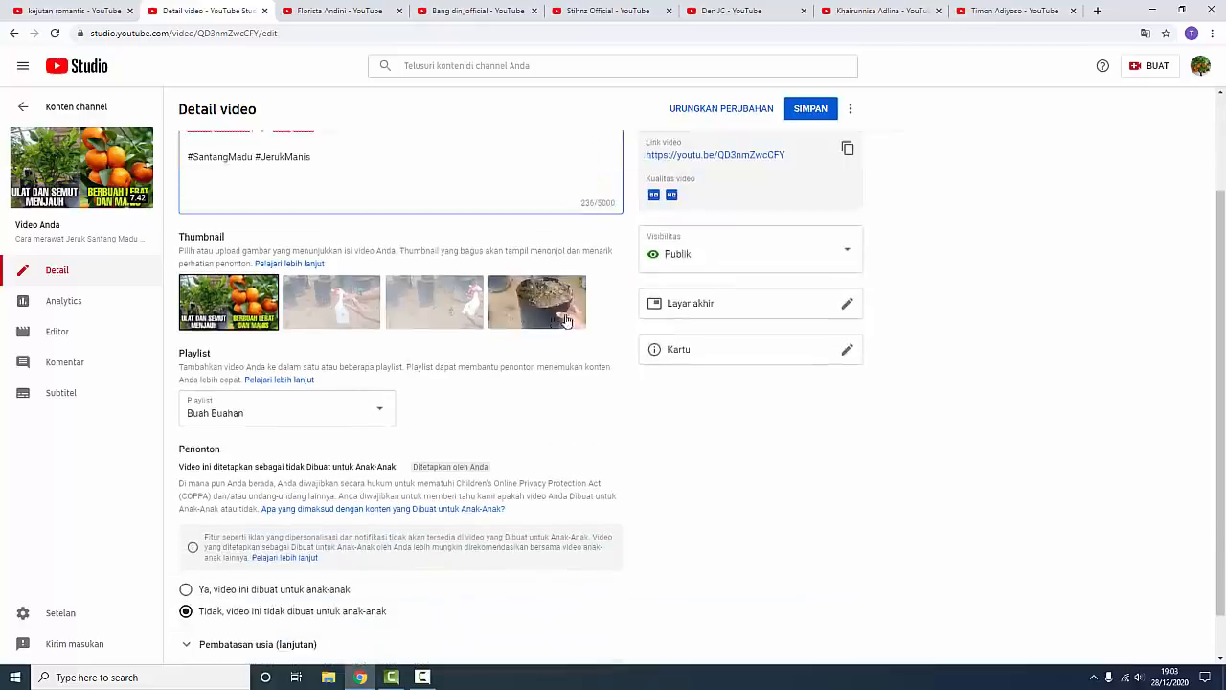
{"action": "scroll", "coordinate": [719, 374], "scroll_direction": "down", "scroll_amount": 1}
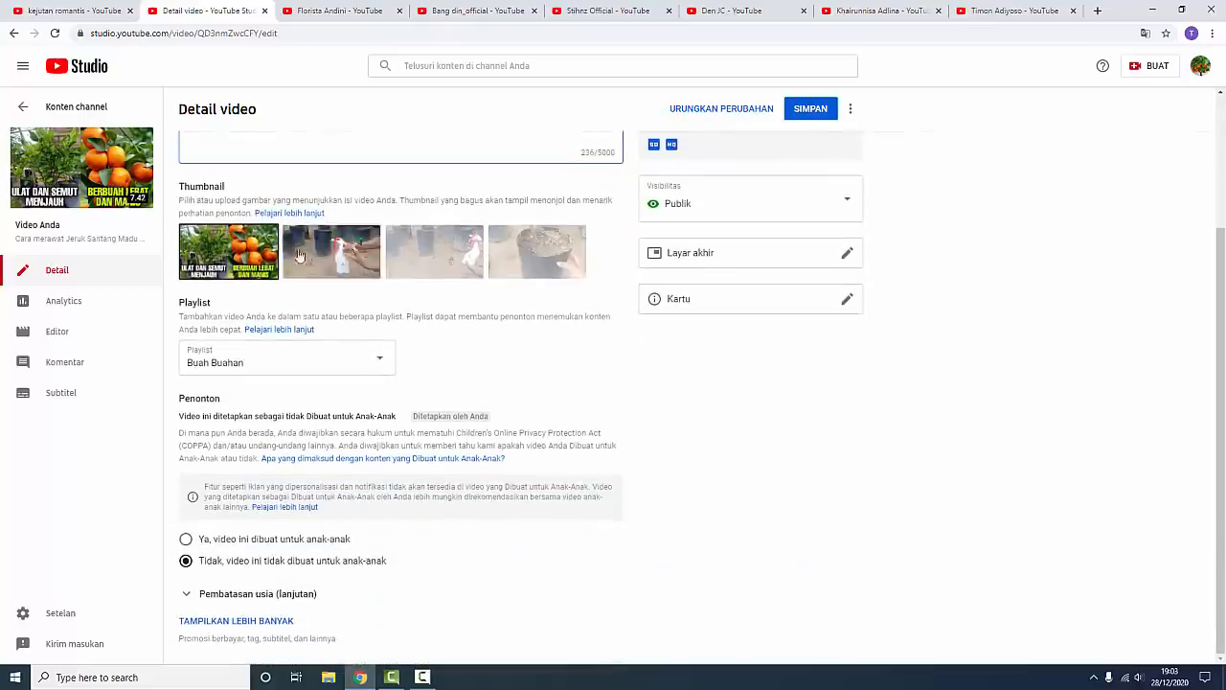
{"action": "left_click", "coordinate": [254, 621]}
{"action": "scroll", "coordinate": [678, 506], "scroll_direction": "down", "scroll_amount": 2}
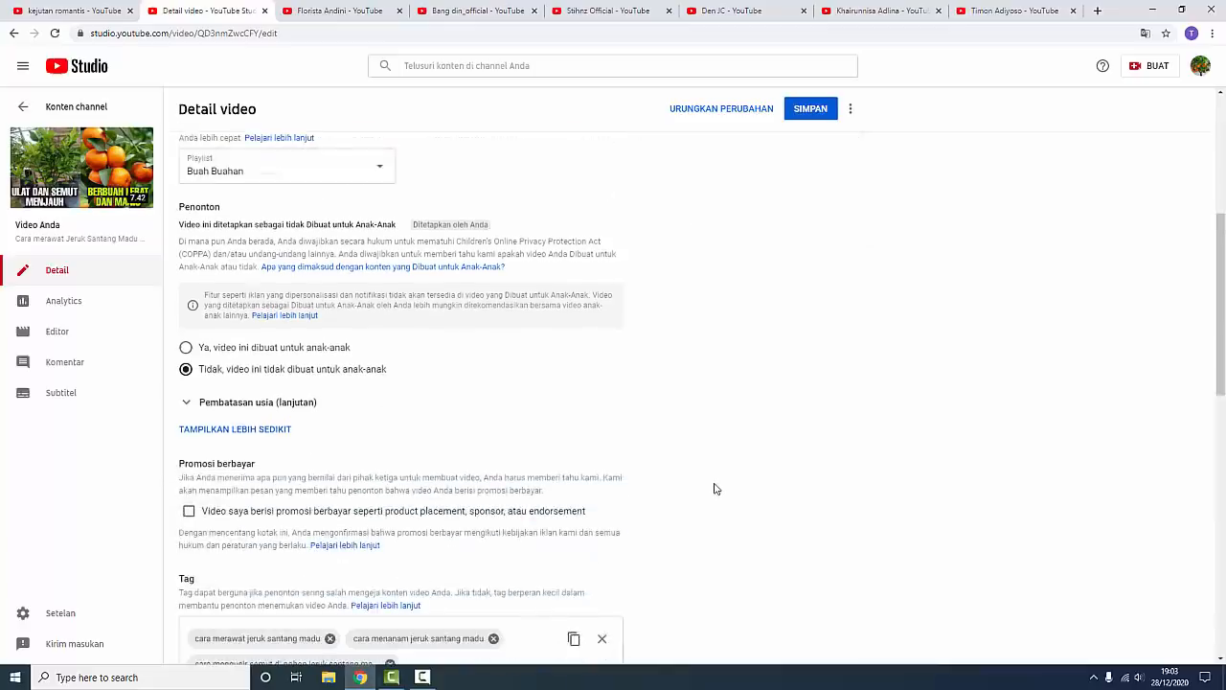
{"action": "scroll", "coordinate": [713, 489], "scroll_direction": "down", "scroll_amount": 3}
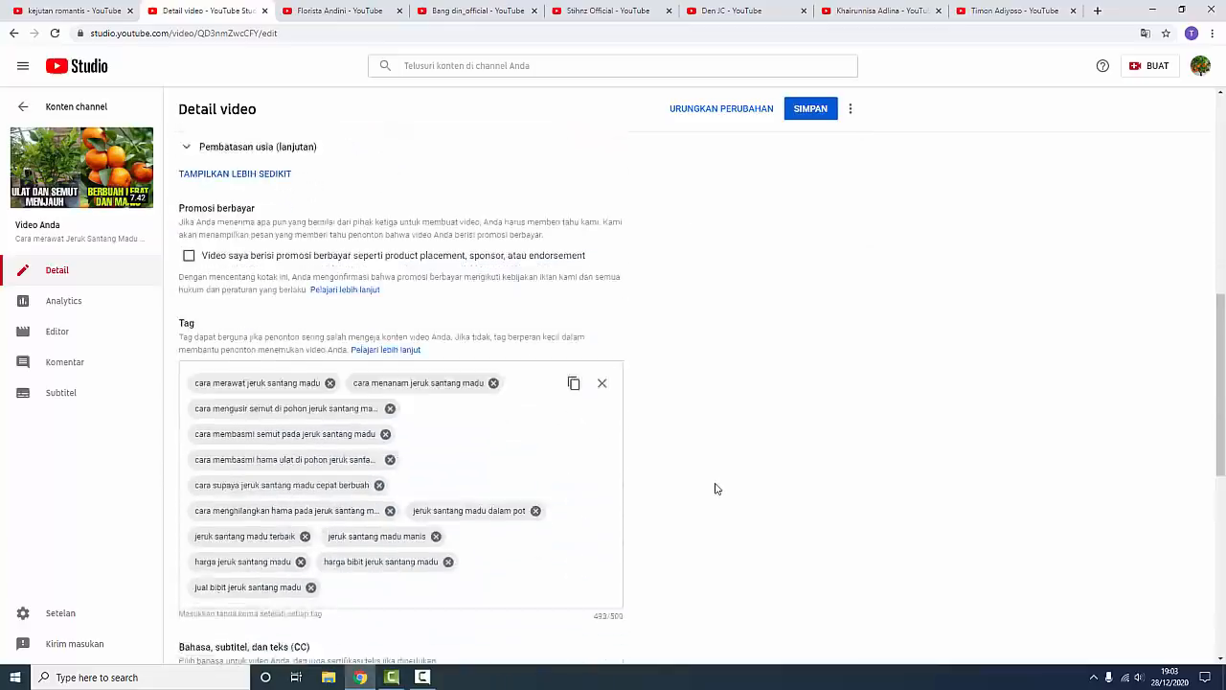
{"action": "scroll", "coordinate": [623, 440], "scroll_direction": "up", "scroll_amount": 10}
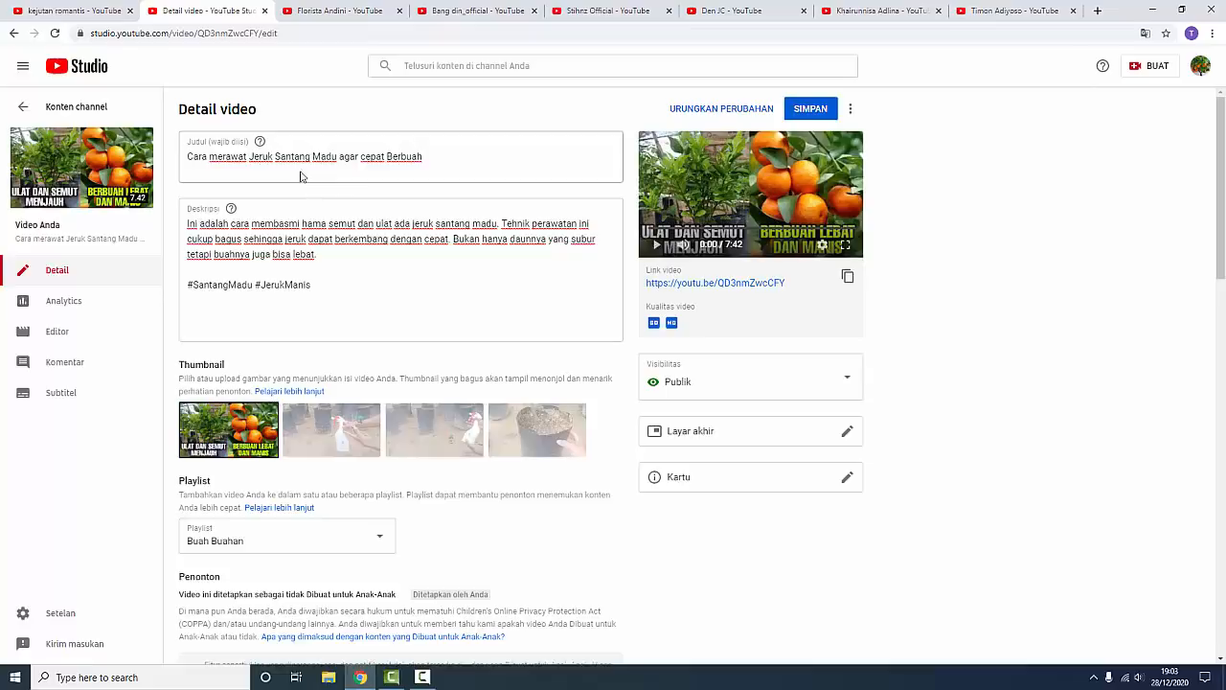
{"action": "scroll", "coordinate": [299, 175], "scroll_direction": "down", "scroll_amount": 10}
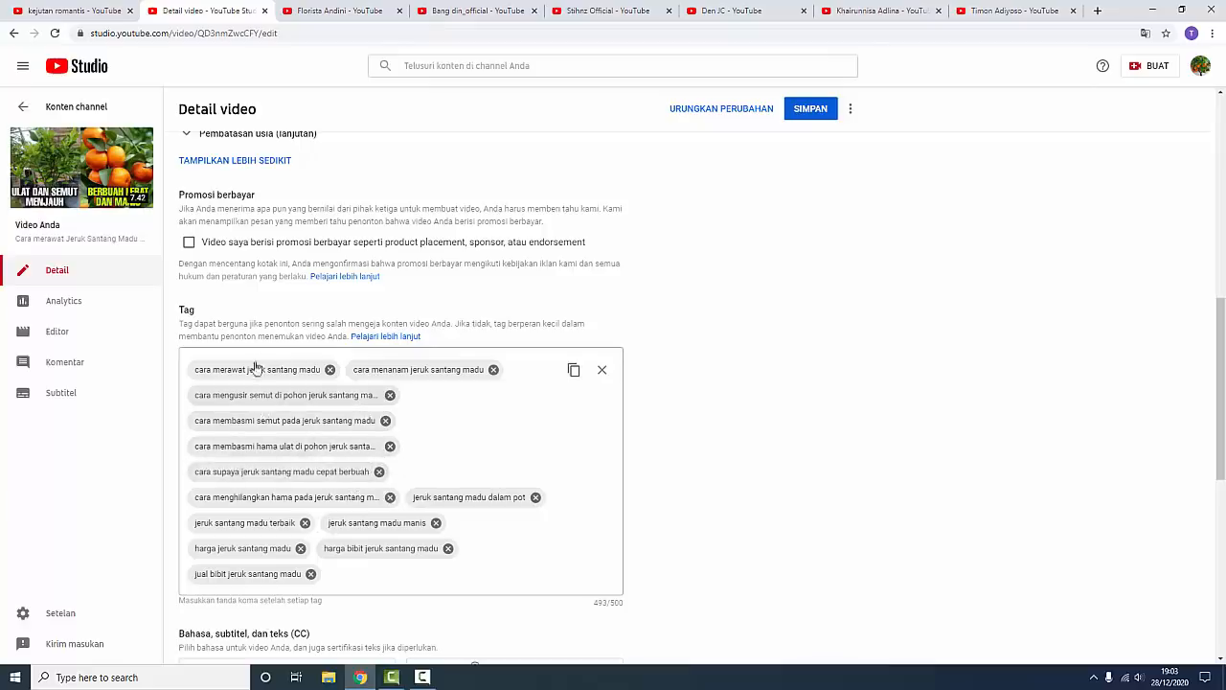
{"action": "scroll", "coordinate": [402, 553], "scroll_direction": "down", "scroll_amount": 1}
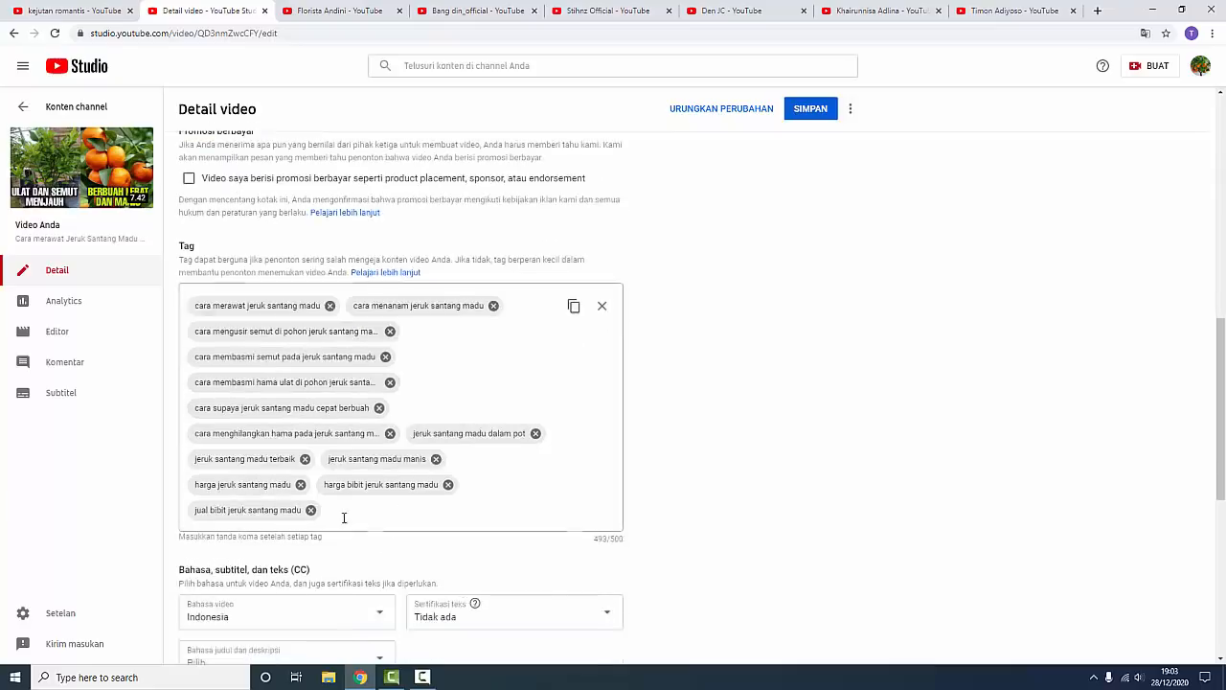
Try adding the tag "Den JC" to the end of the orange-growing video's tag list.
{"action": "left_click", "coordinate": [346, 514]}
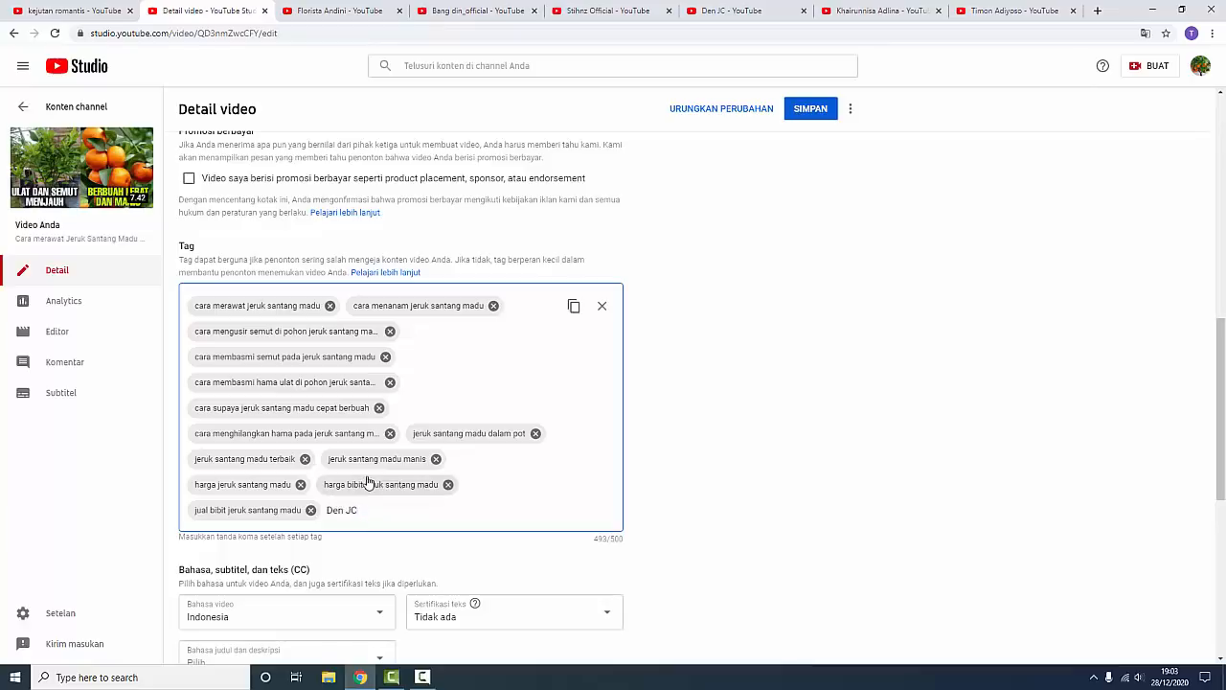
{"action": "key", "text": "Return"}
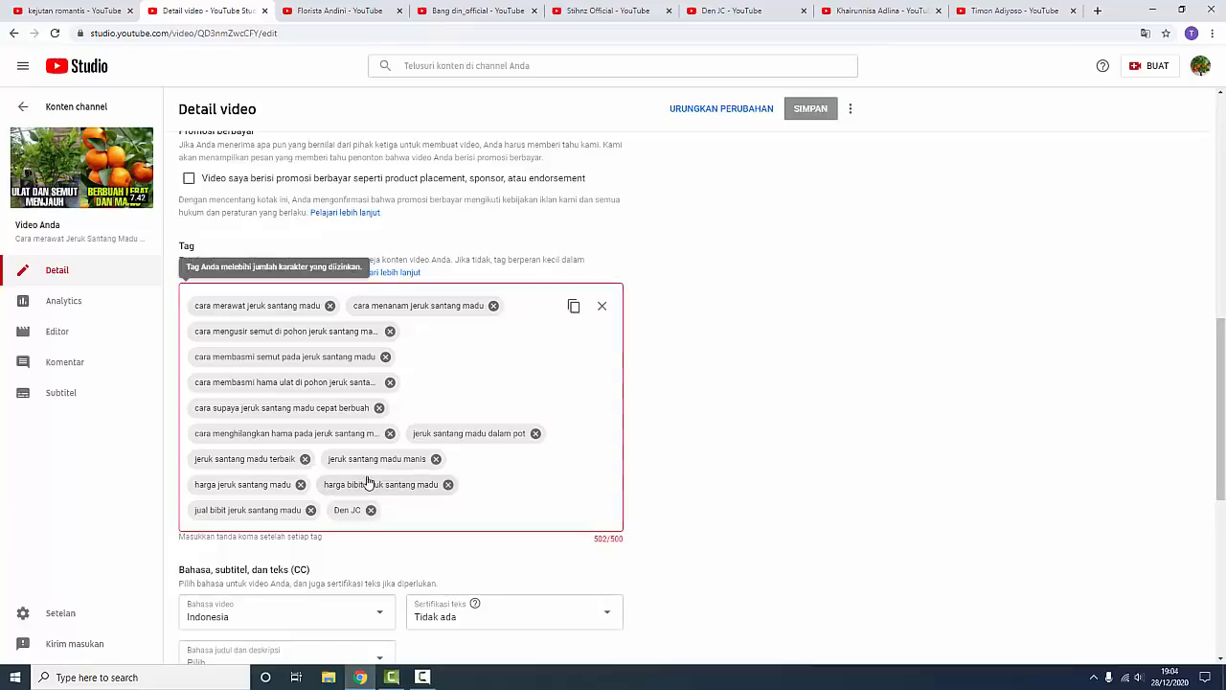
Go back to the "kejutan romantis" results and search YouTube for "den jc" instead.
{"action": "left_click", "coordinate": [69, 10]}
{"action": "left_click", "coordinate": [494, 63]}
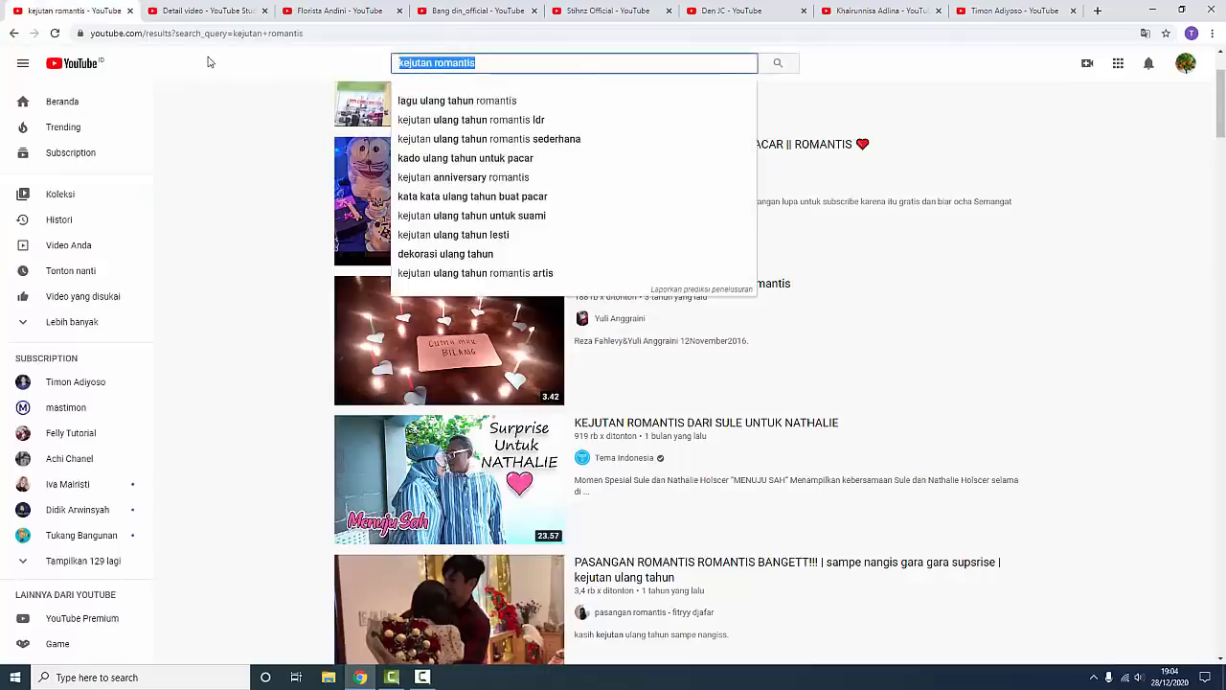
{"action": "type", "text": "den jc"}
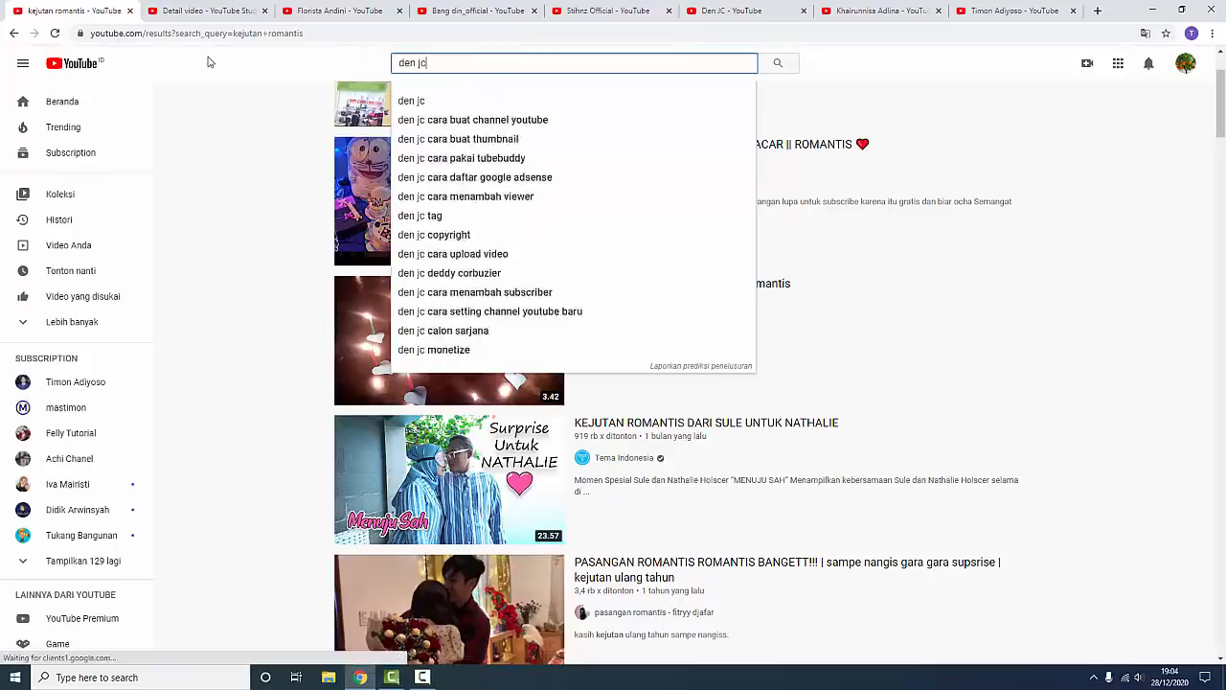
{"action": "key", "text": "Return"}
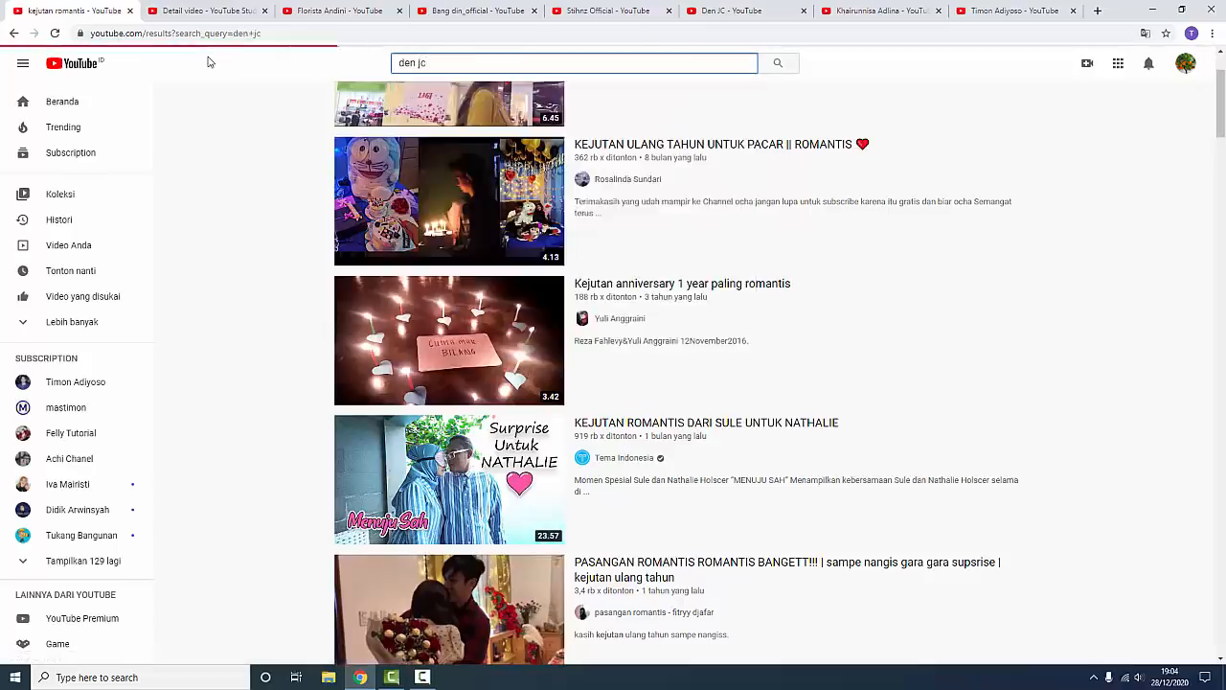
Remove the "Den JC" tag in YouTube Studio, try "Daun Bawang" as a tag and clear that text.
{"action": "left_click", "coordinate": [214, 21]}
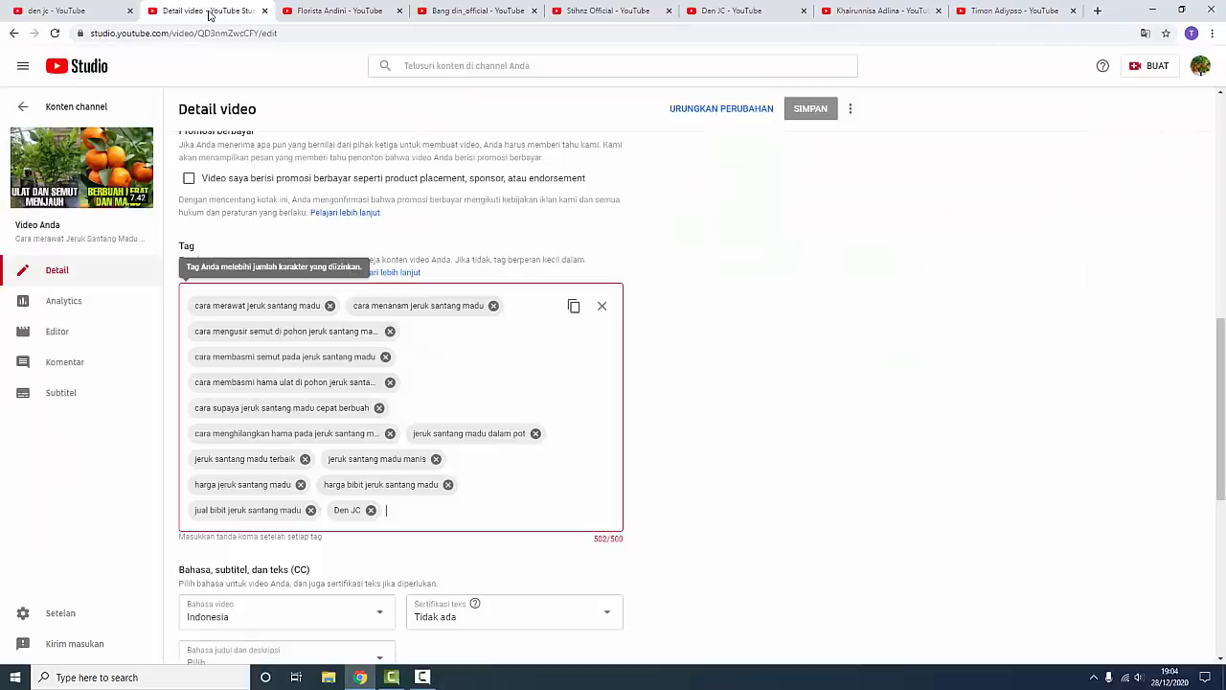
{"action": "left_click", "coordinate": [371, 510]}
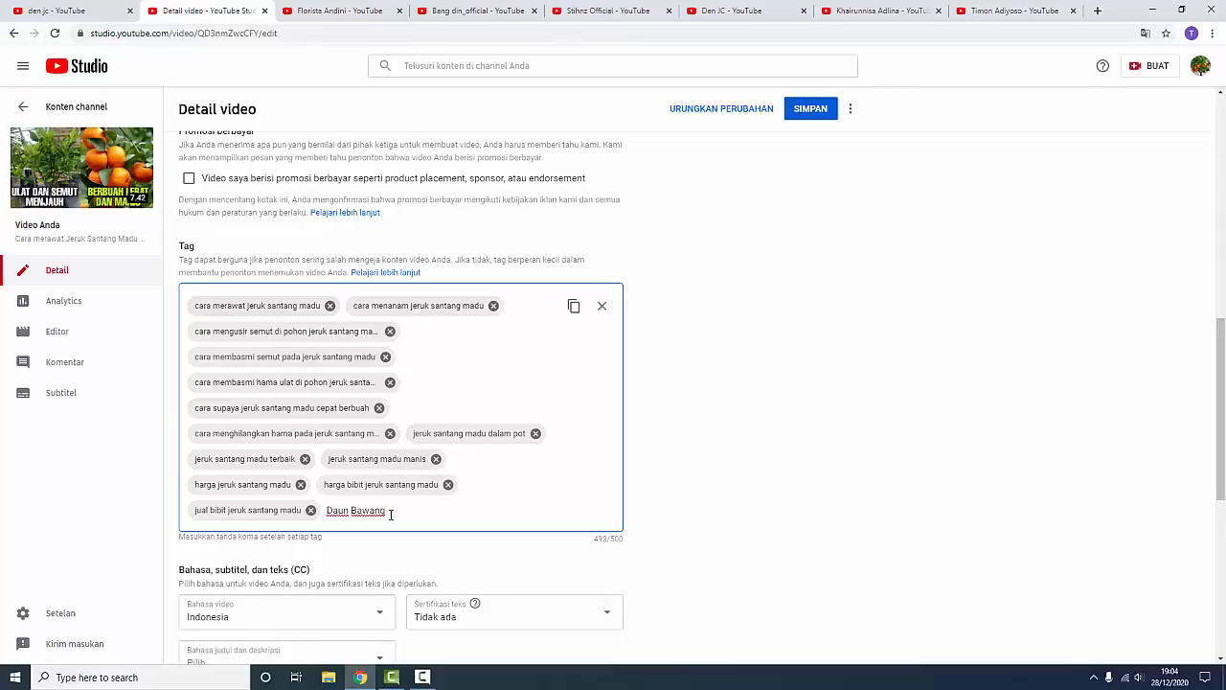
{"action": "key", "text": "BackSpace"}
{"action": "scroll", "coordinate": [275, 282], "scroll_direction": "up", "scroll_amount": 10}
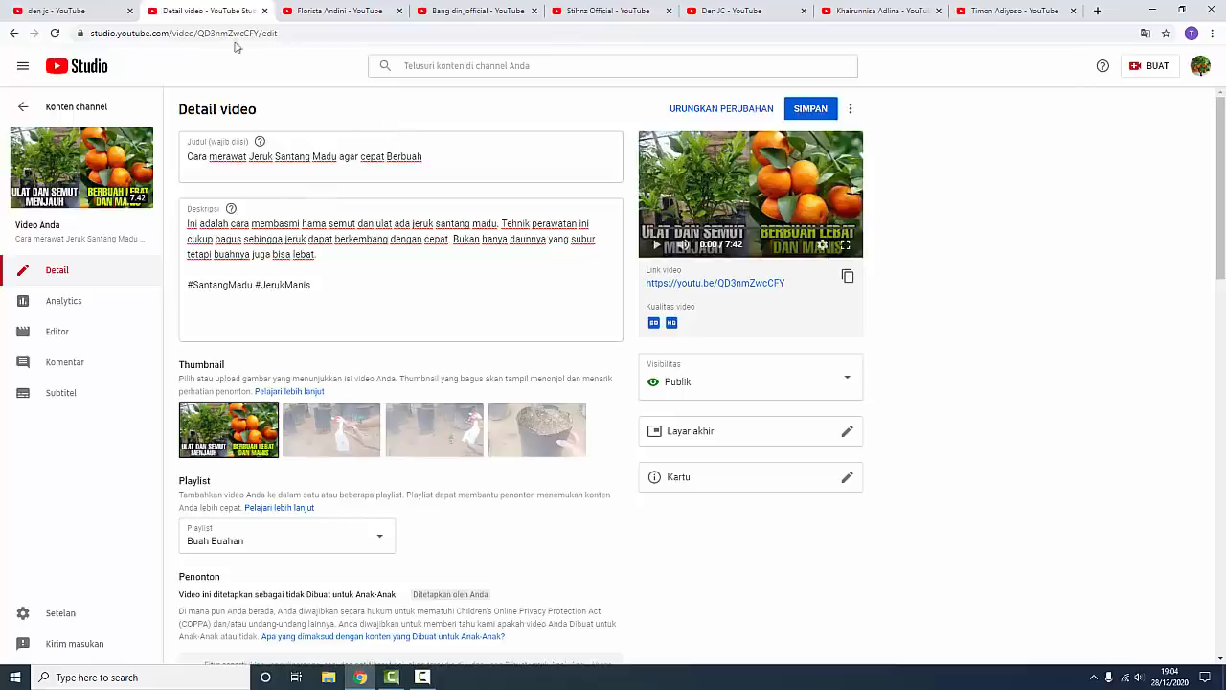
Compare YouTube's search suggestions for "cara merawat jeruk santang madu" and for "jeruk santang madu".
{"action": "left_click", "coordinate": [69, 11]}
{"action": "left_click", "coordinate": [450, 64]}
{"action": "key", "text": "ctrl+a"}
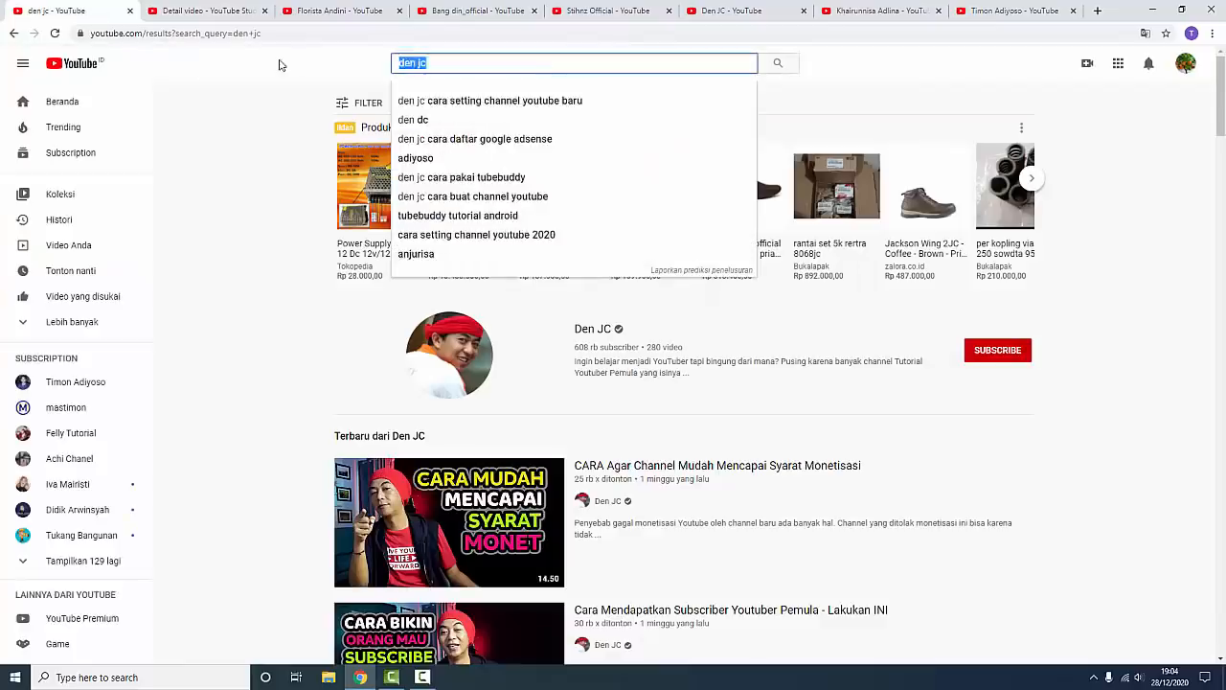
{"action": "type", "text": "cara mer"}
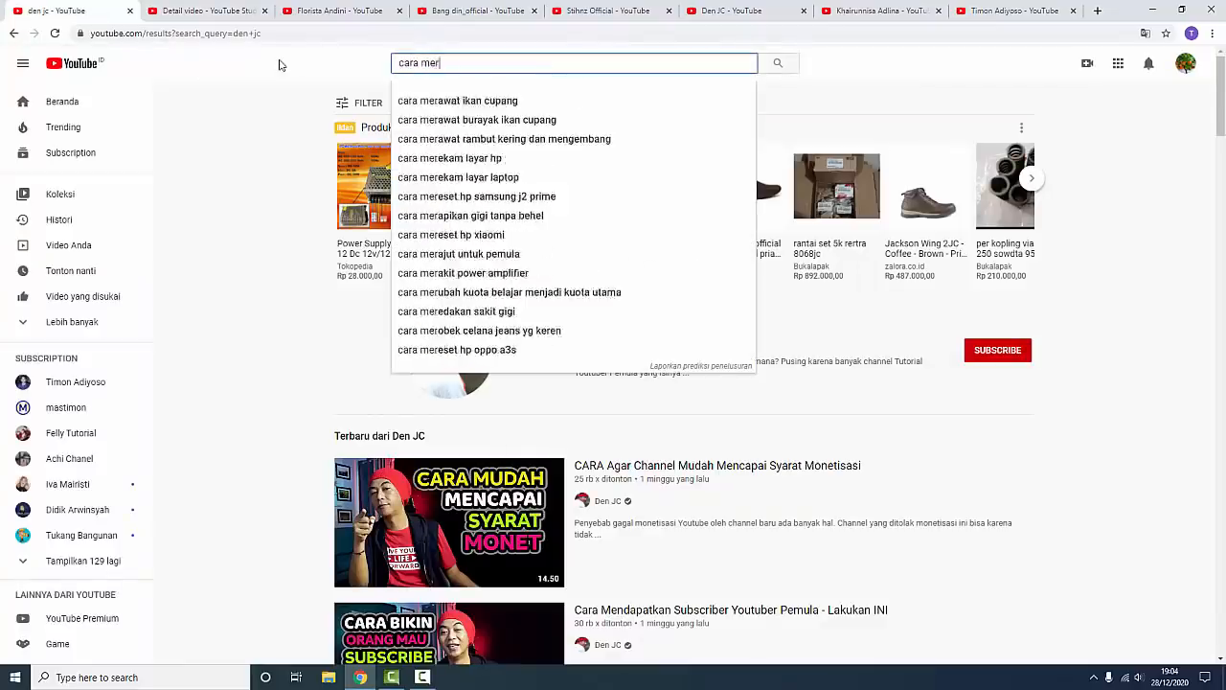
{"action": "type", "text": "awat jeruk"}
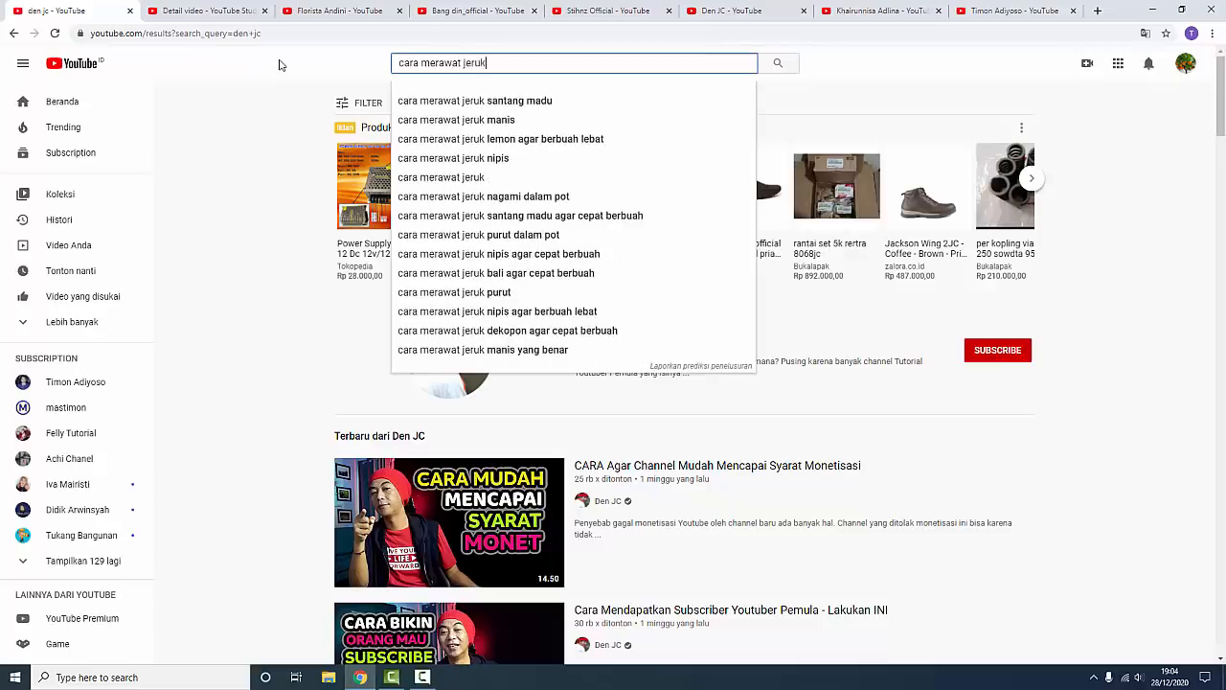
{"action": "type", "text": " santang madu"}
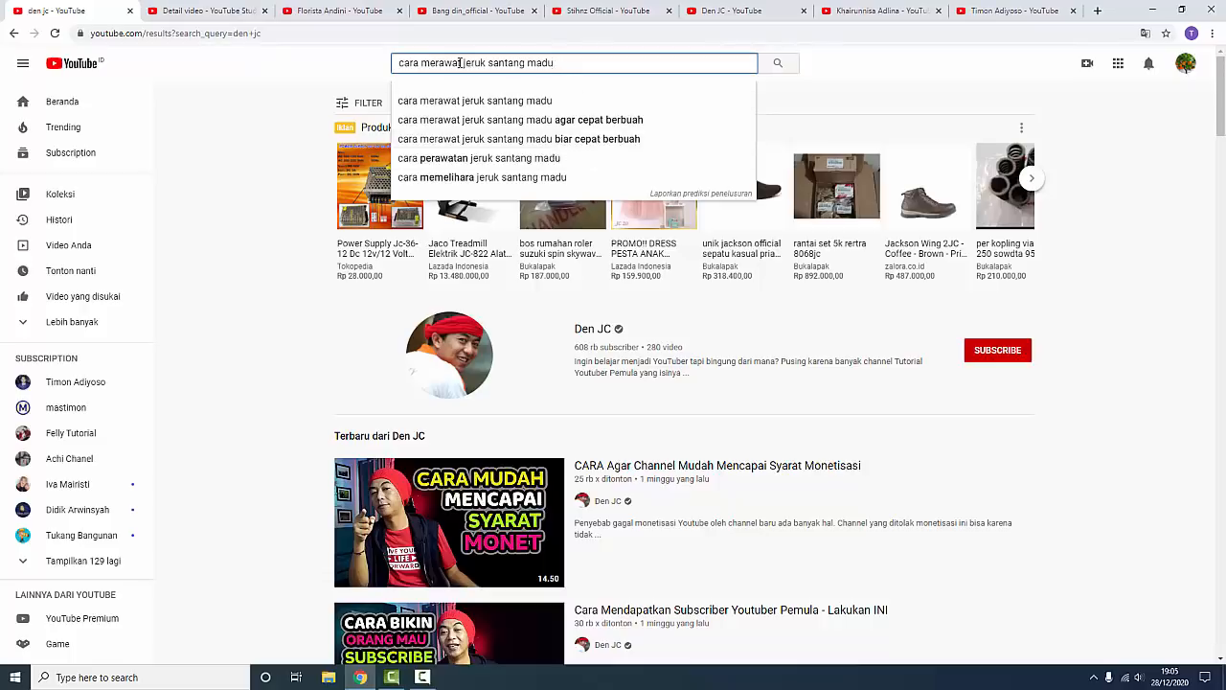
{"action": "left_click_drag", "start_coordinate": [463, 63], "coordinate": [347, 68]}
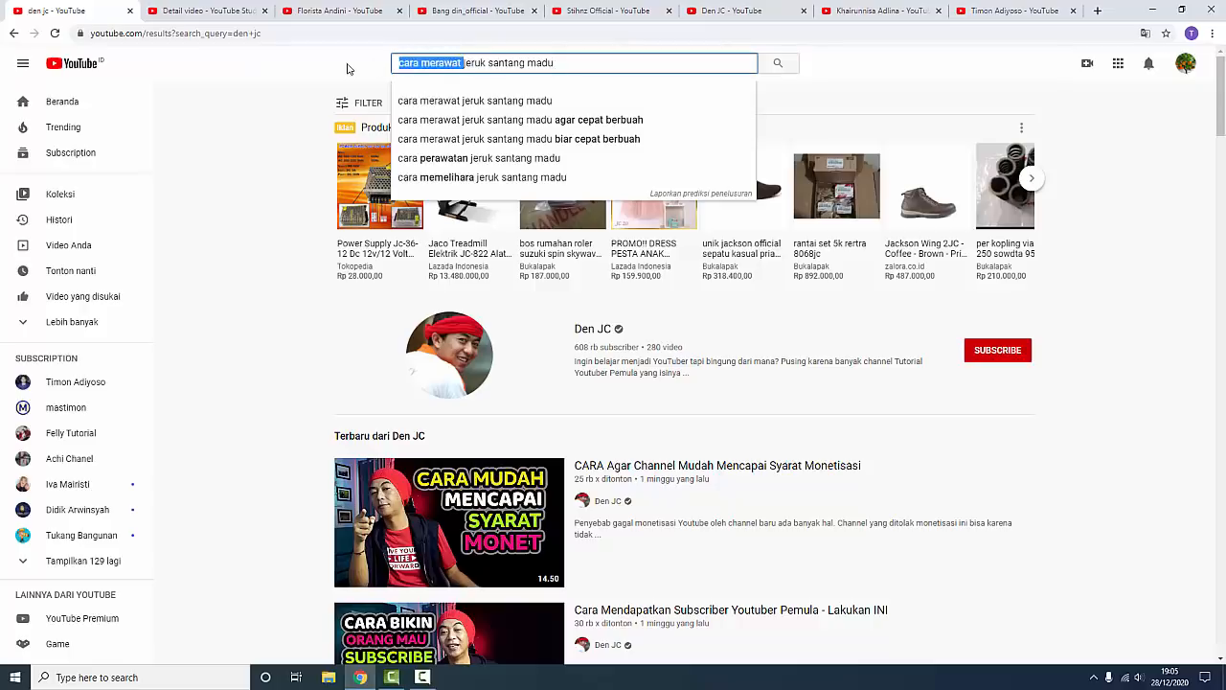
{"action": "key", "text": "BackSpace"}
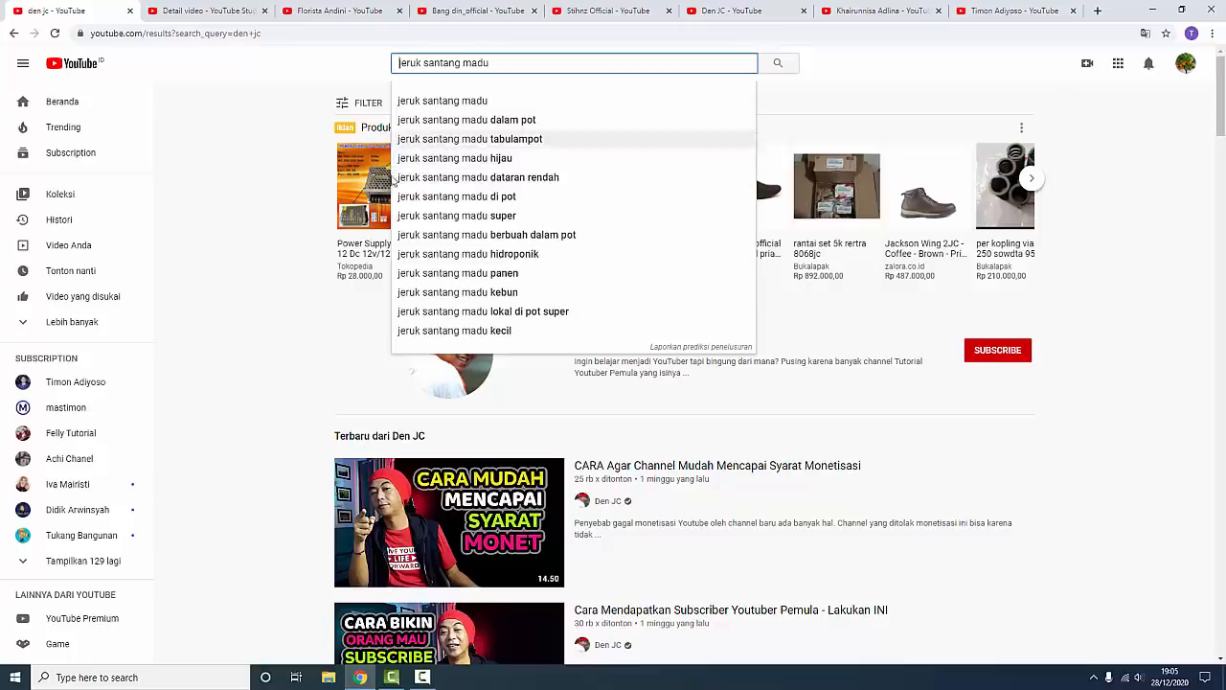
Return to the orange-growing video's details in YouTube Studio and review its tags, title and description.
{"action": "left_click", "coordinate": [209, 10]}
{"action": "scroll", "coordinate": [373, 409], "scroll_direction": "down", "scroll_amount": 7}
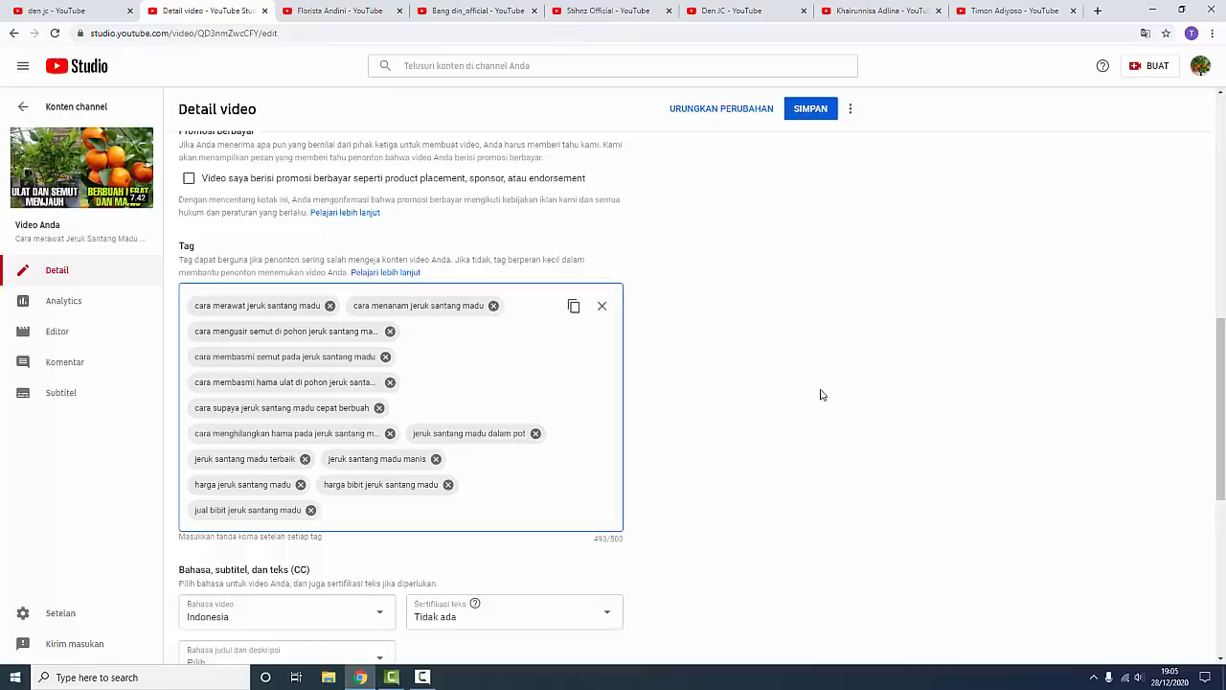
{"action": "scroll", "coordinate": [818, 393], "scroll_direction": "down", "scroll_amount": 2}
{"action": "scroll", "coordinate": [814, 395], "scroll_direction": "up", "scroll_amount": 1}
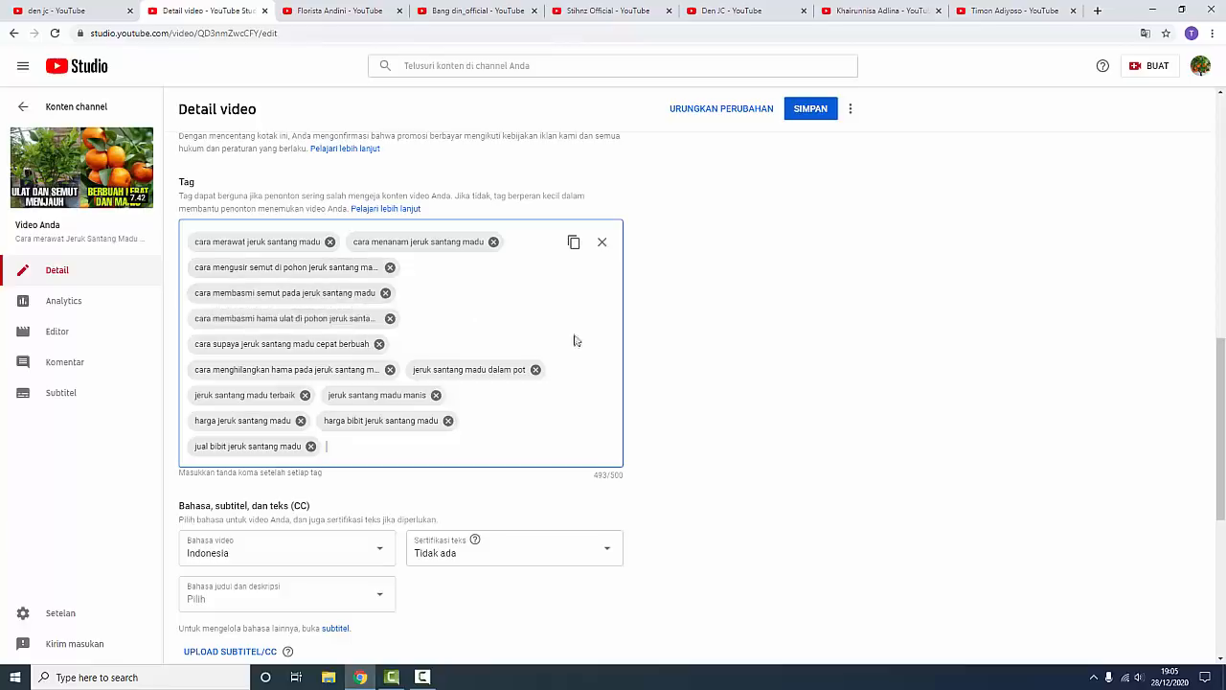
{"action": "left_click", "coordinate": [720, 373]}
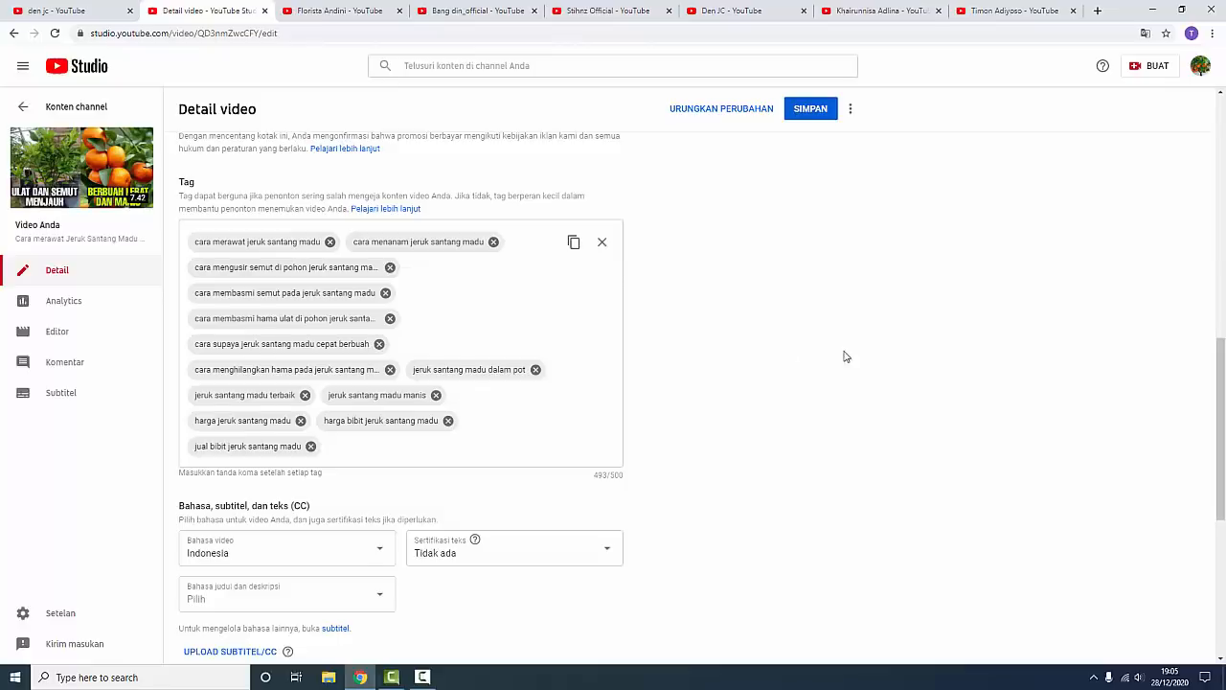
{"action": "scroll", "coordinate": [846, 357], "scroll_direction": "up", "scroll_amount": 10}
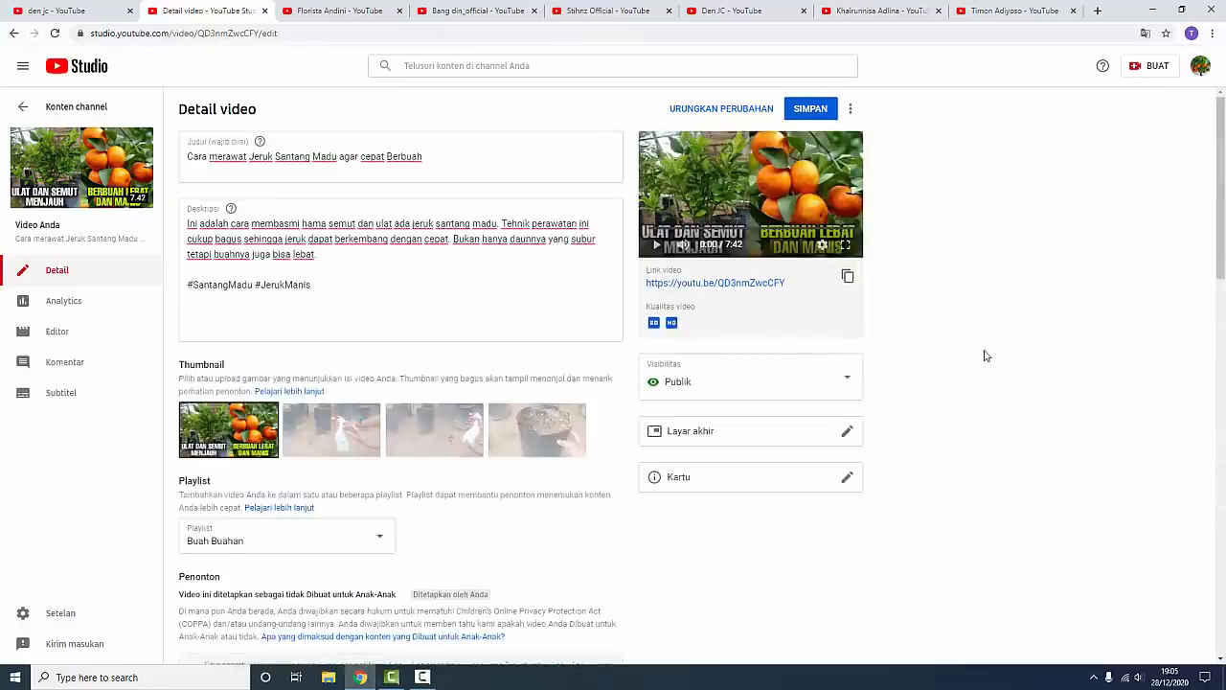
Open the orange-growing video's end screen editor and import the two-video layout from the most recent video.
{"action": "scroll", "coordinate": [989, 350], "scroll_direction": "down", "scroll_amount": 1}
{"action": "scroll", "coordinate": [992, 348], "scroll_direction": "up", "scroll_amount": 1}
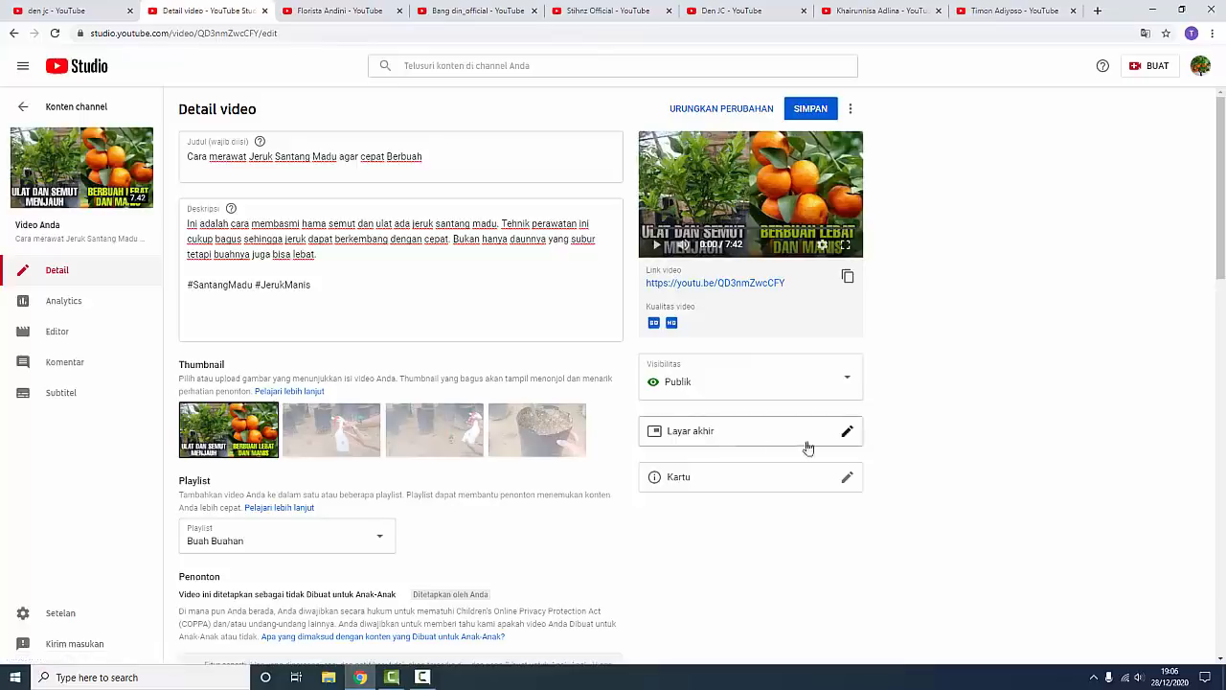
{"action": "left_click", "coordinate": [847, 434]}
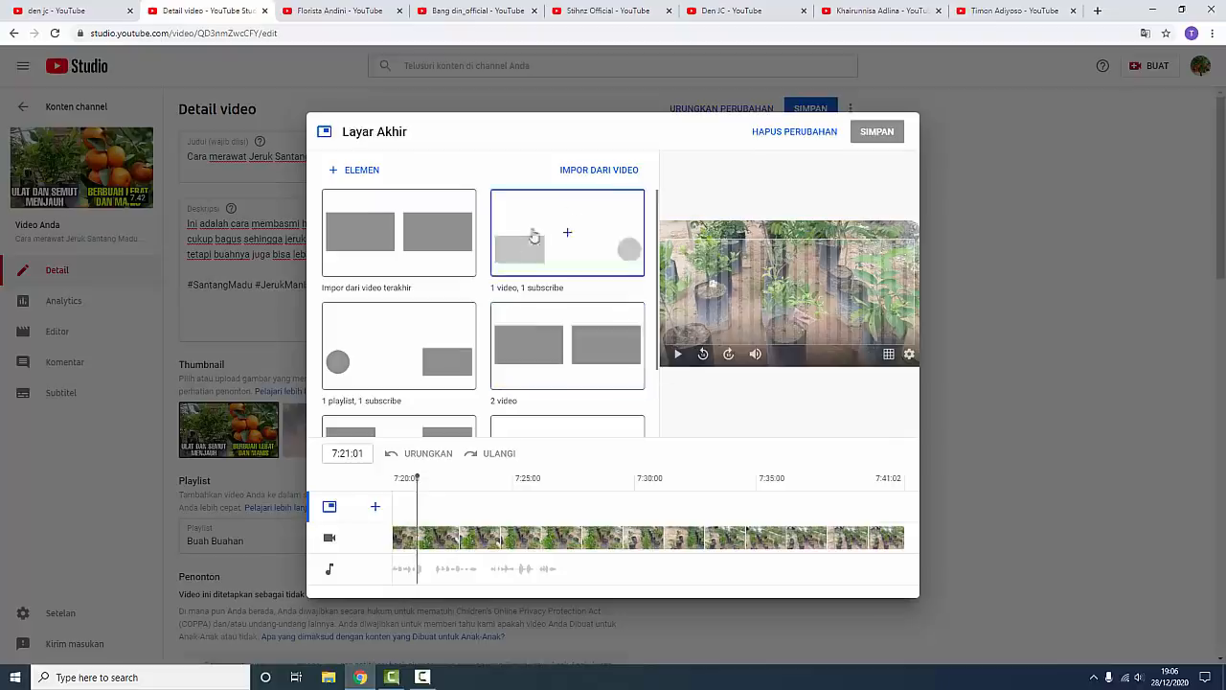
{"action": "left_click", "coordinate": [446, 249]}
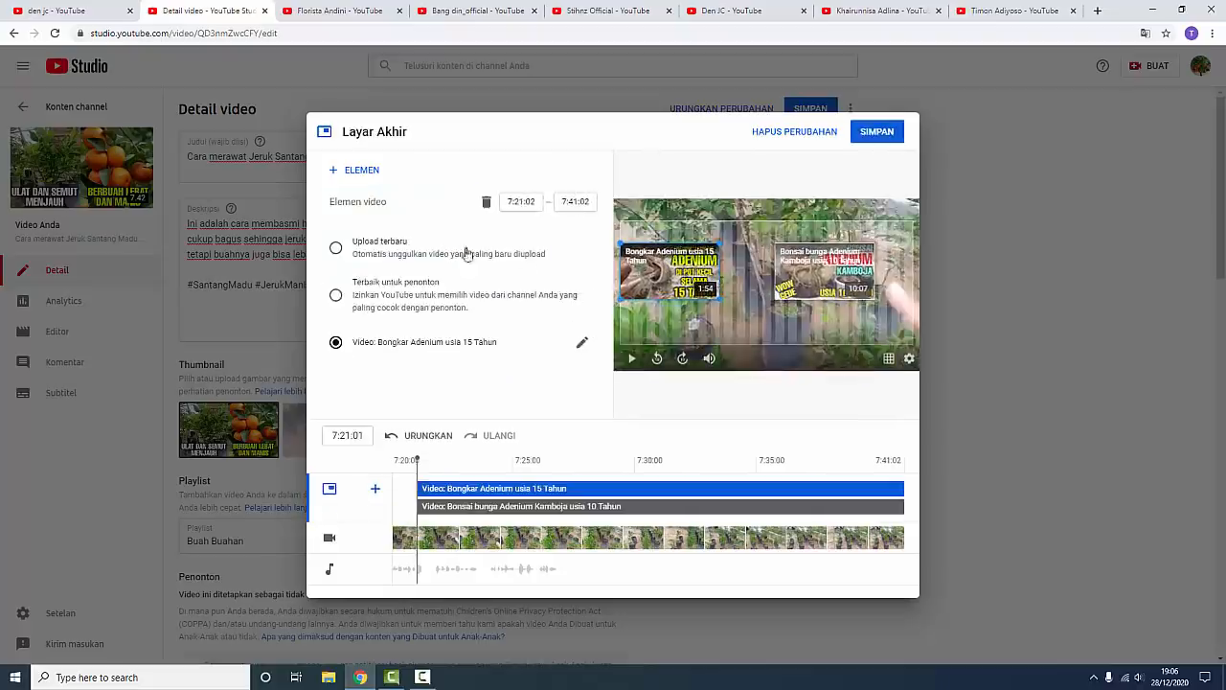
Enlarge both video elements to fill their halves of the end screen, preview the playback and save the end screen.
{"action": "left_click_drag", "start_coordinate": [720, 300], "coordinate": [757, 320]}
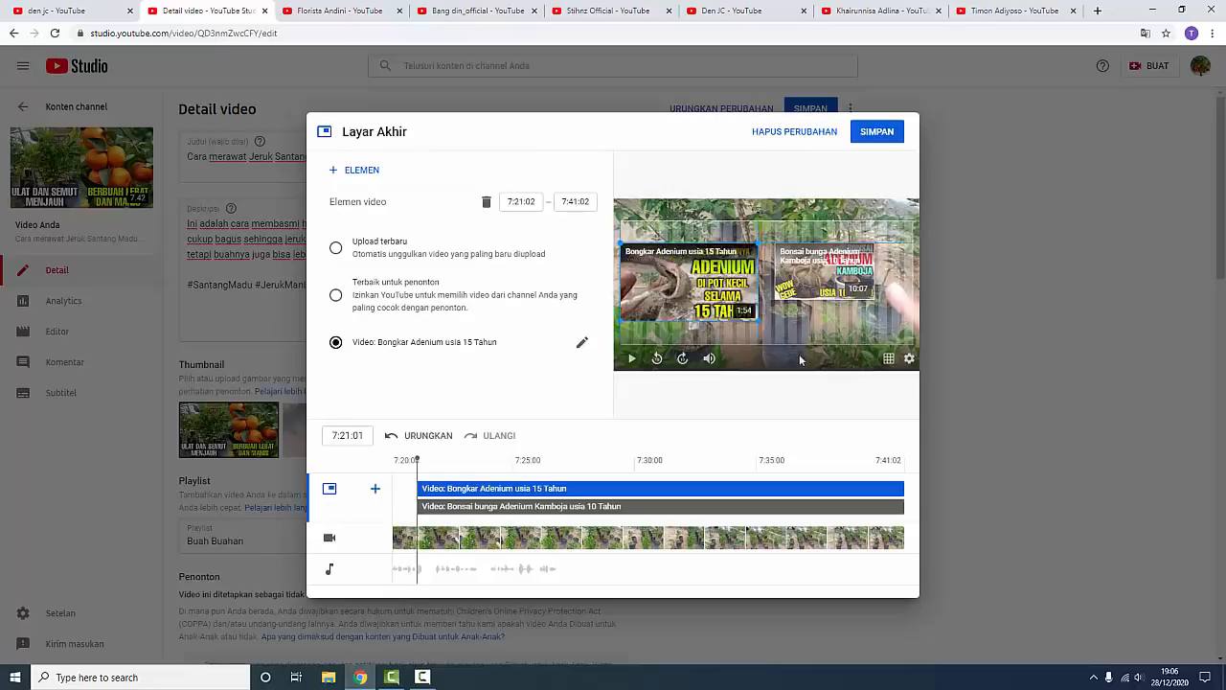
{"action": "left_click", "coordinate": [816, 282]}
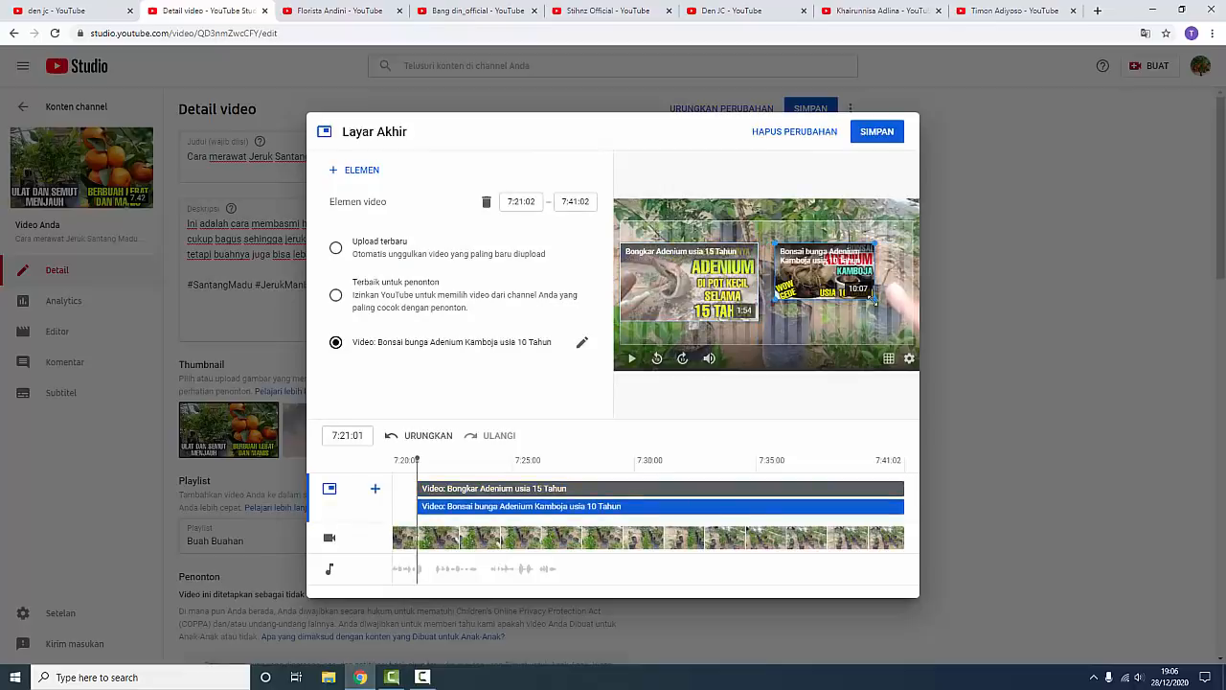
{"action": "left_click_drag", "start_coordinate": [872, 299], "coordinate": [913, 321]}
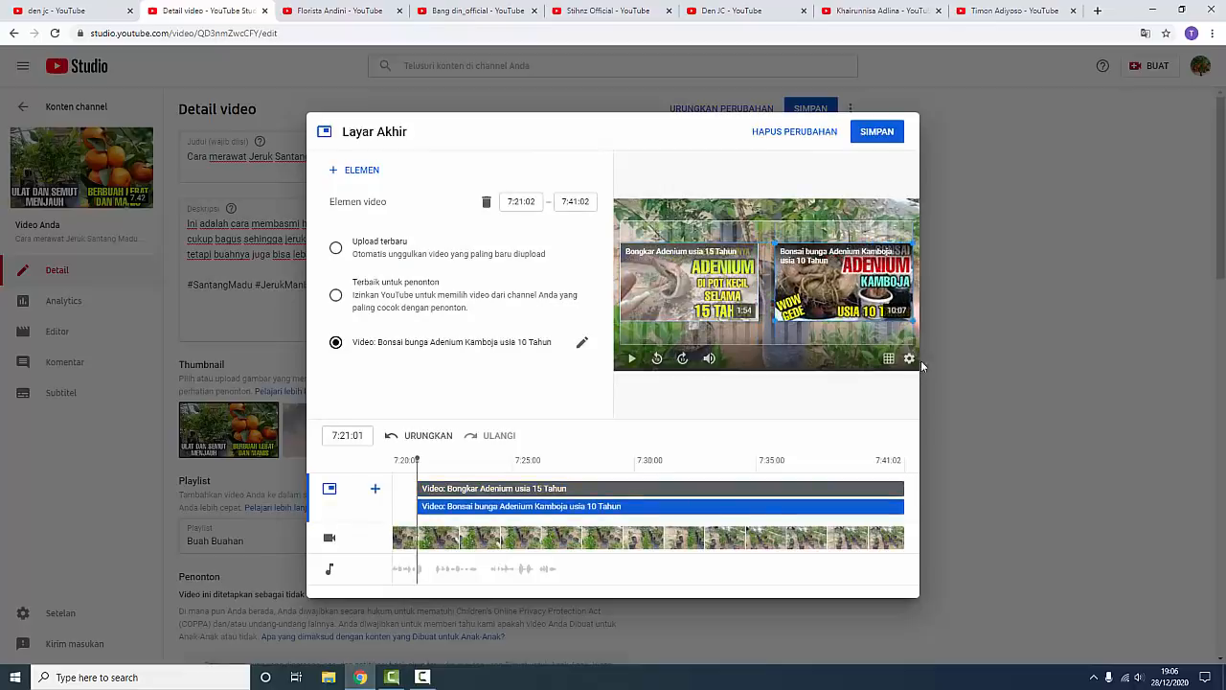
{"action": "left_click", "coordinate": [631, 359]}
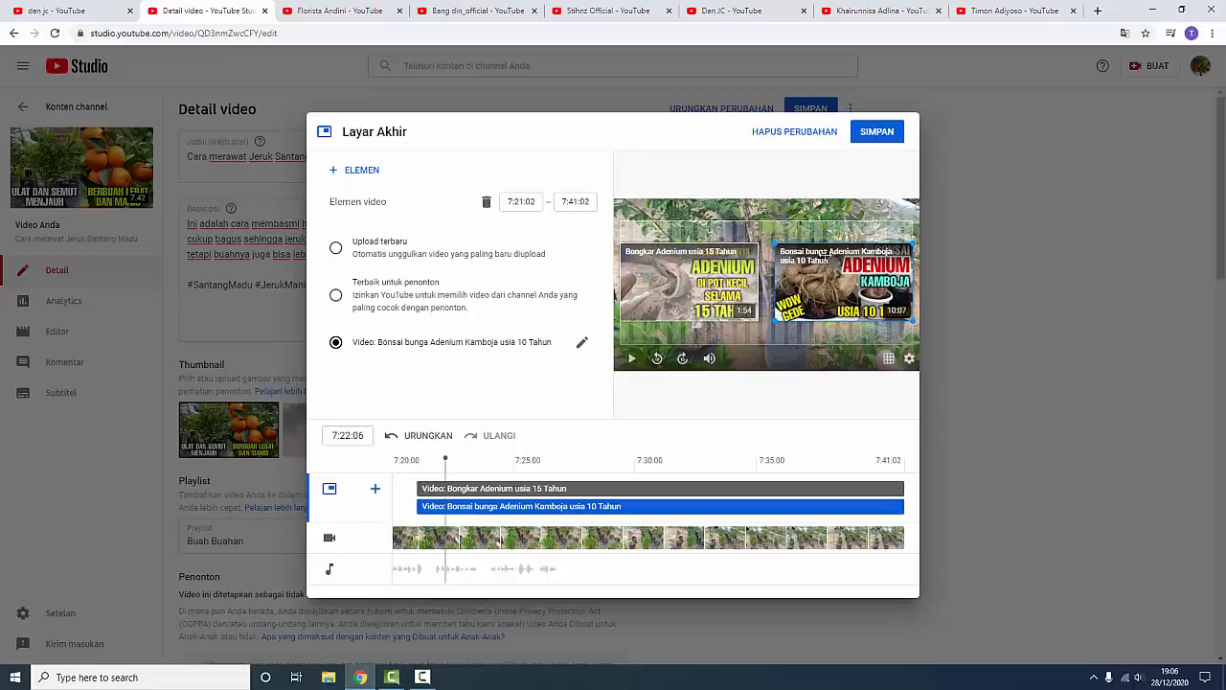
{"action": "left_click", "coordinate": [865, 135]}
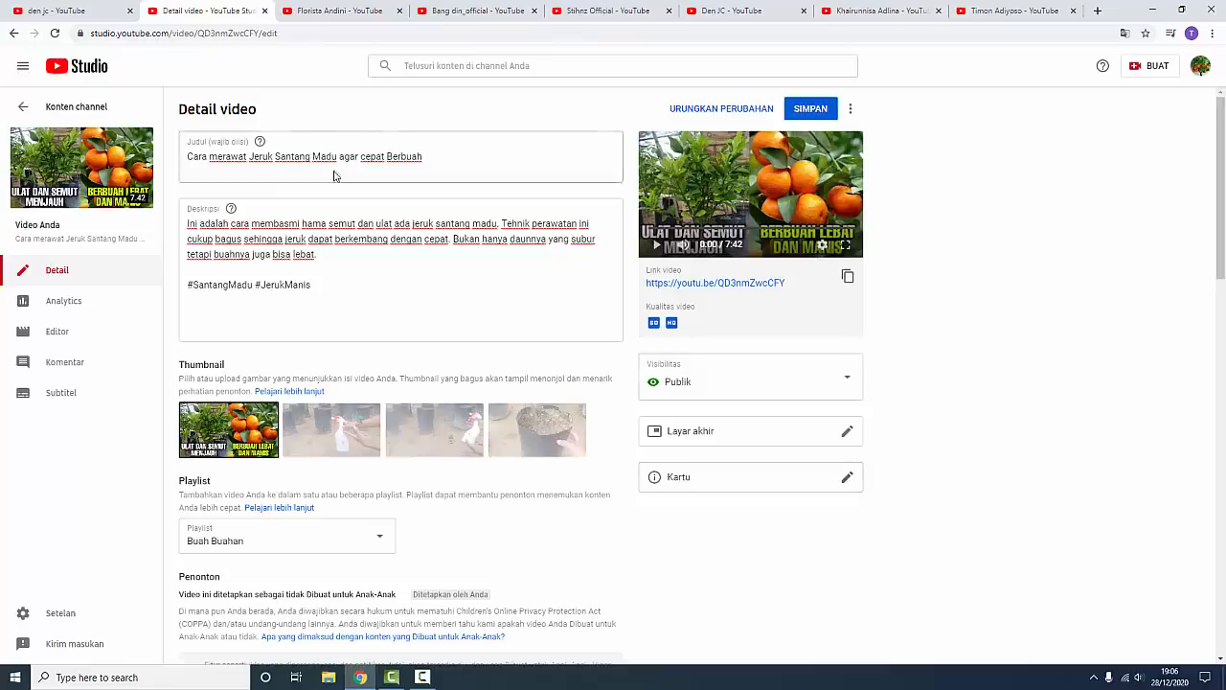
Open "CARA Agar Channel Mudah Mencapai Syarat Monetisasi" from YouTube's "den jc" results and pause the playback.
{"action": "left_click", "coordinate": [67, 11]}
{"action": "left_click", "coordinate": [421, 62]}
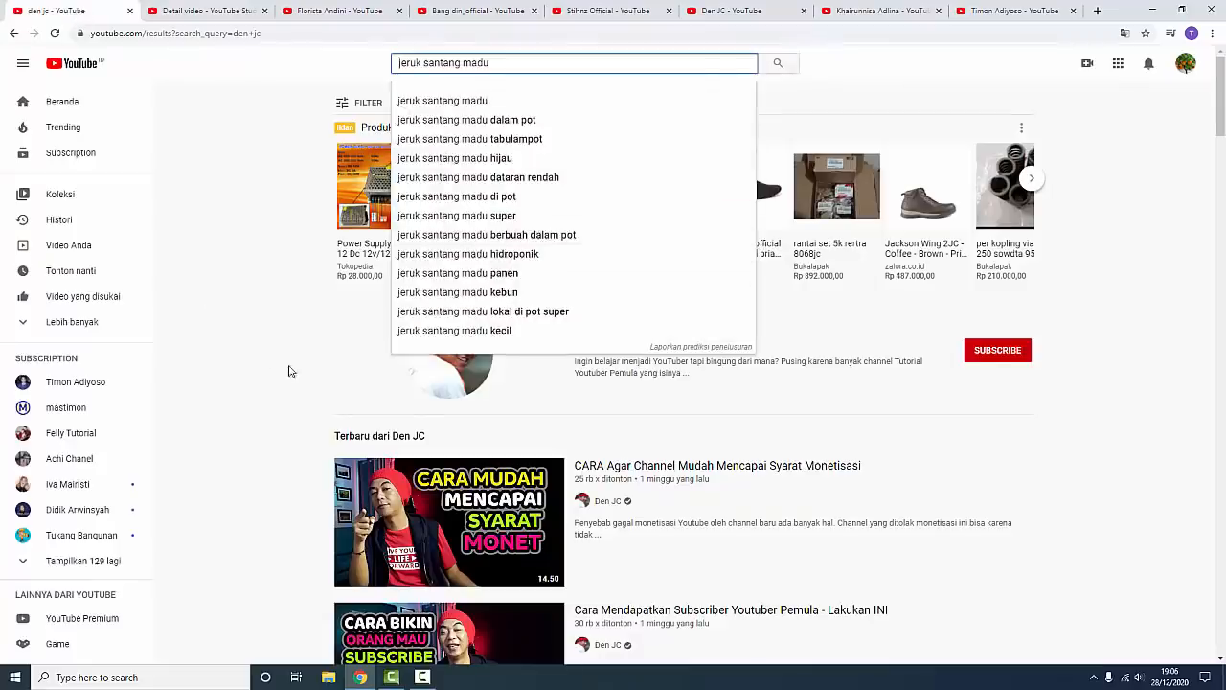
{"action": "left_click", "coordinate": [287, 364]}
{"action": "scroll", "coordinate": [287, 364], "scroll_direction": "down", "scroll_amount": 2}
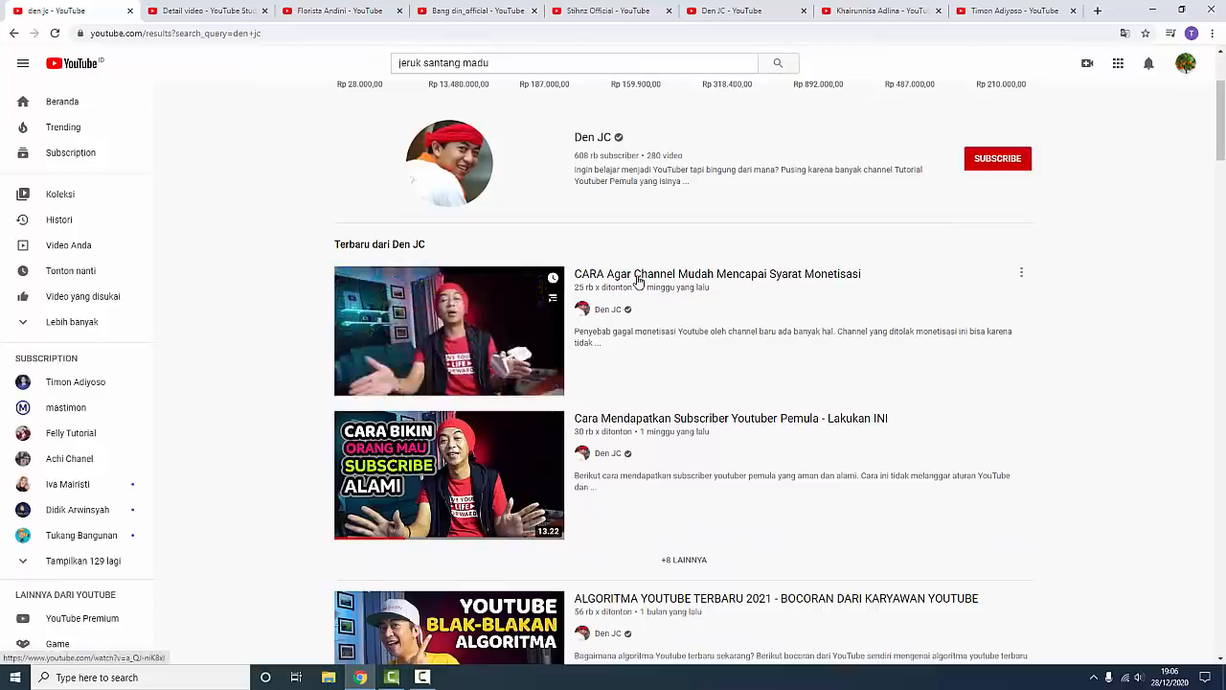
{"action": "left_click", "coordinate": [639, 278]}
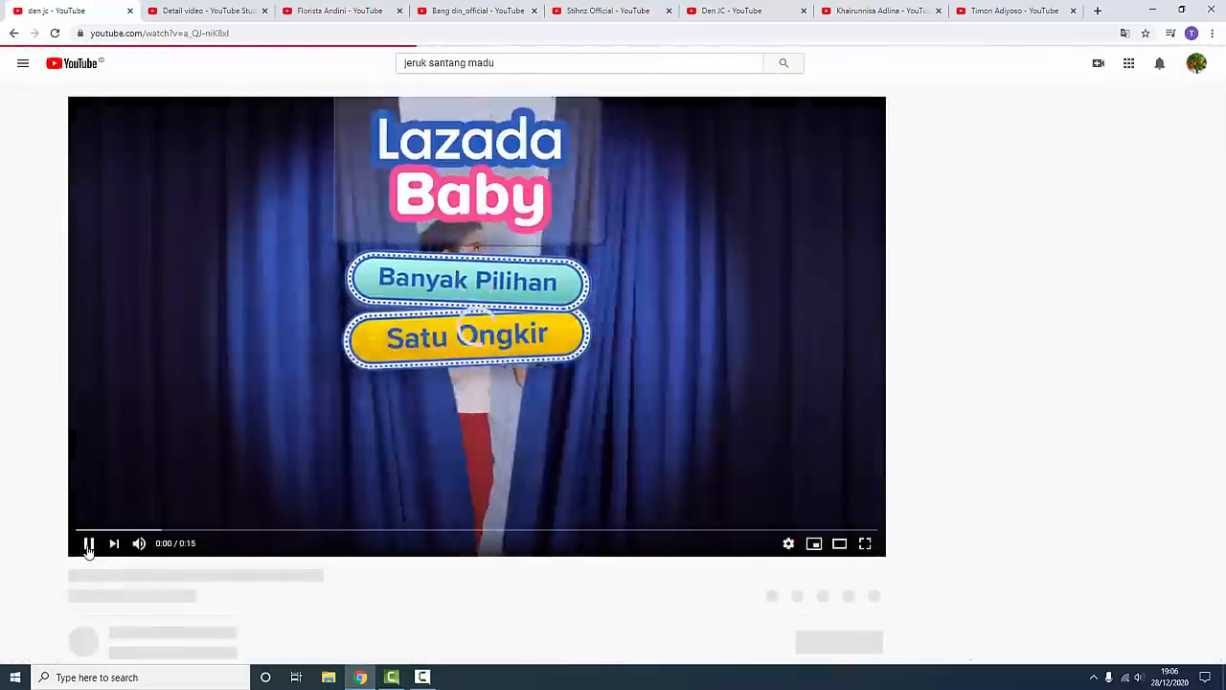
{"action": "left_click", "coordinate": [86, 546]}
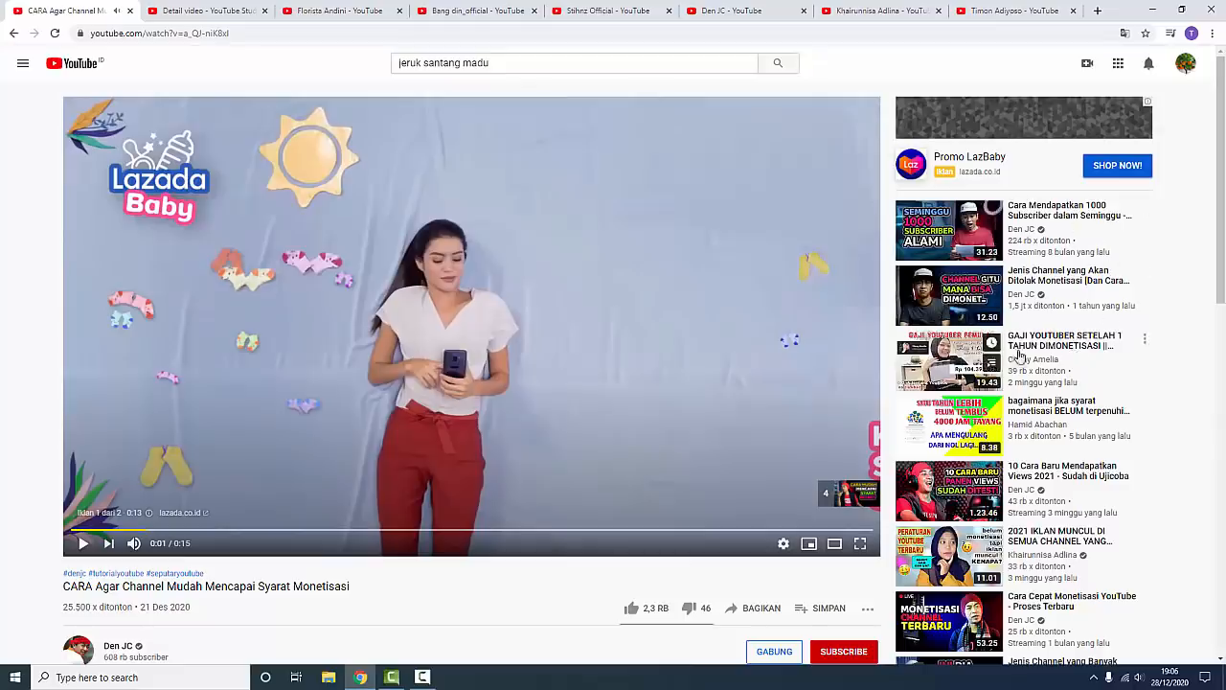
Examine which videos YouTube suggests beside the monetisation video.
{"action": "scroll", "coordinate": [1054, 278], "scroll_direction": "down", "scroll_amount": 2}
{"action": "scroll", "coordinate": [1078, 335], "scroll_direction": "up", "scroll_amount": 2}
{"action": "scroll", "coordinate": [1082, 346], "scroll_direction": "down", "scroll_amount": 10}
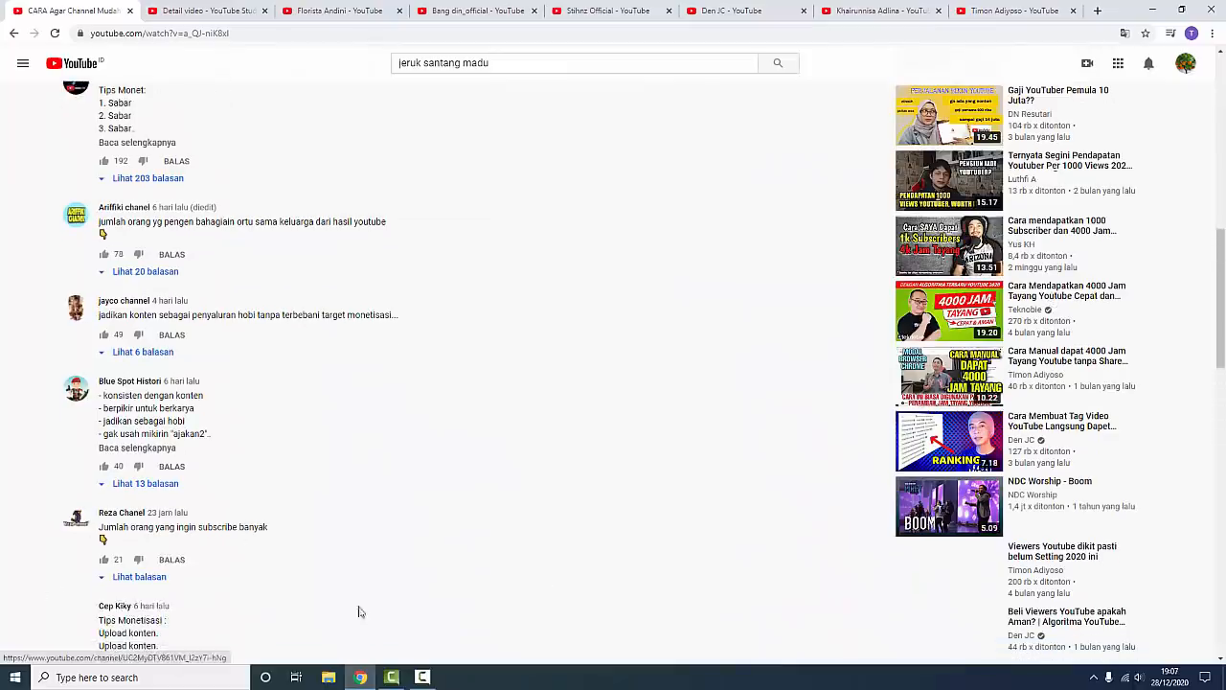
{"action": "scroll", "coordinate": [1101, 383], "scroll_direction": "up", "scroll_amount": 5}
{"action": "scroll", "coordinate": [1071, 383], "scroll_direction": "up", "scroll_amount": 3}
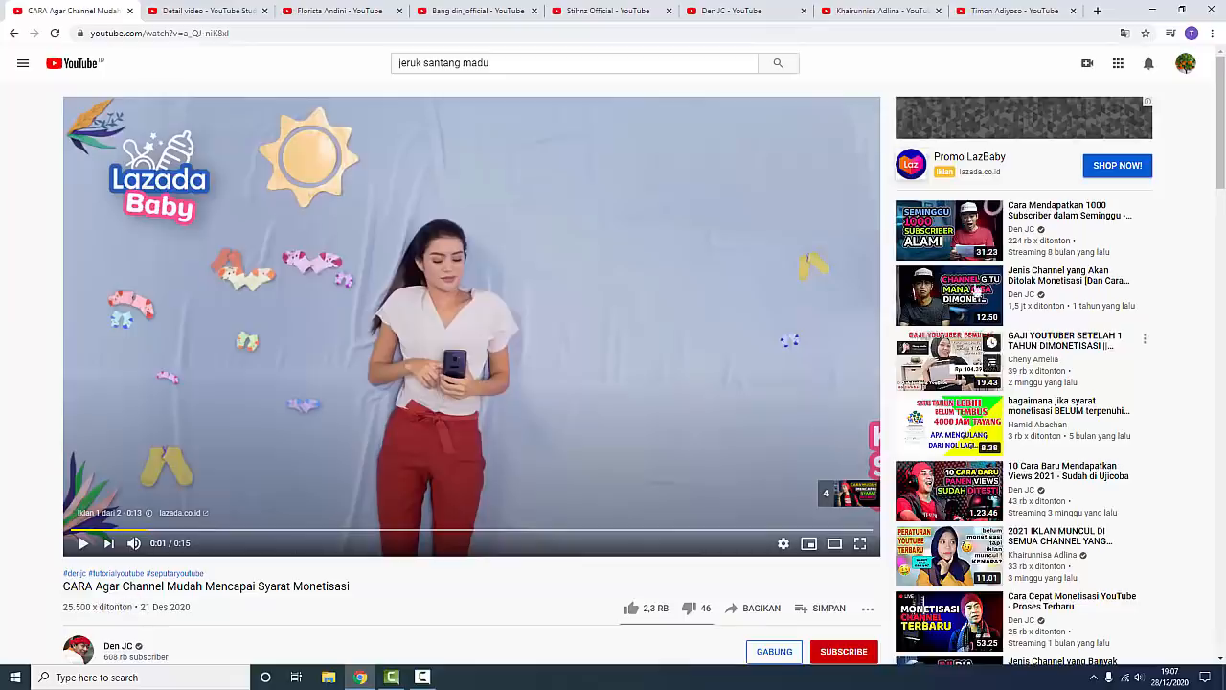
In YouTube Studio, add a video card at 2:07:16 to the orange-growing video, linking to "Cara Bonsai Adenium Pemula".
{"action": "left_click", "coordinate": [196, 10]}
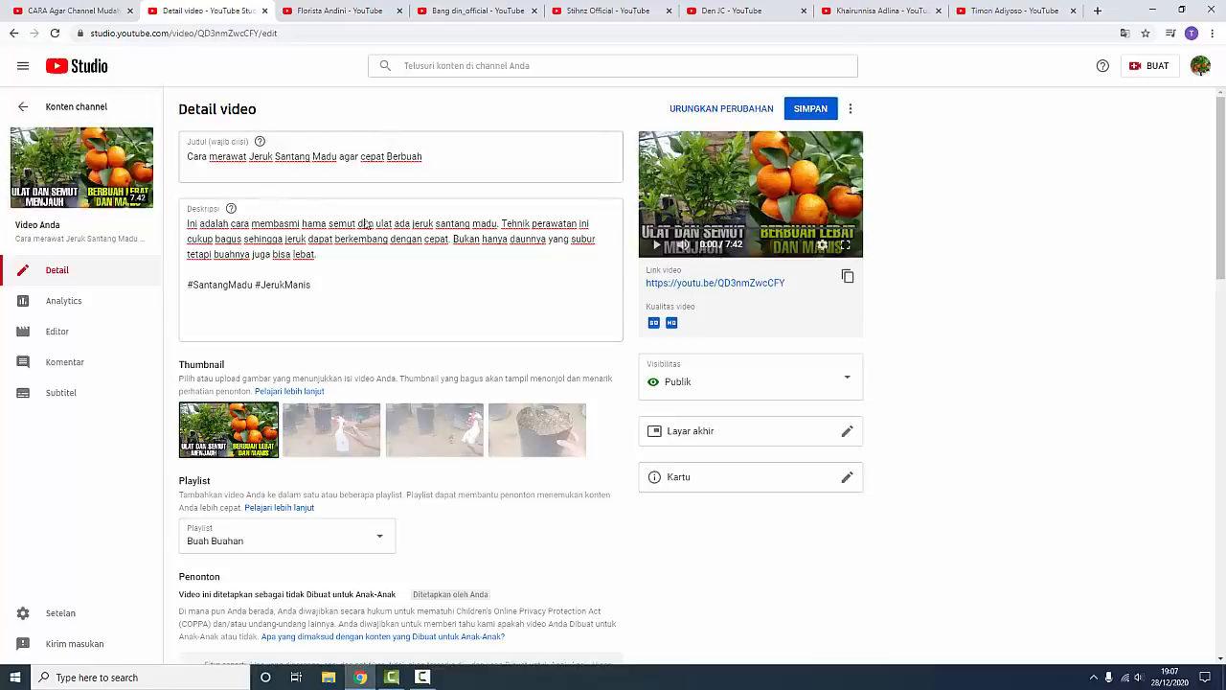
{"action": "left_click", "coordinate": [847, 479]}
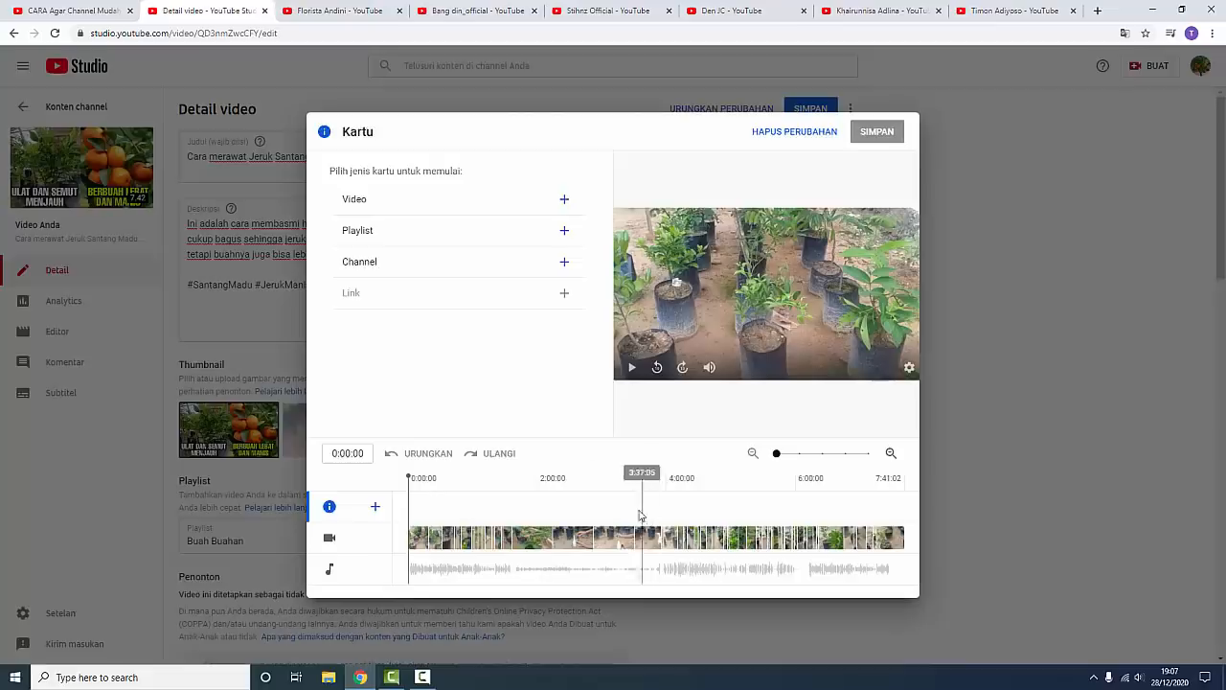
{"action": "left_click", "coordinate": [47, 9]}
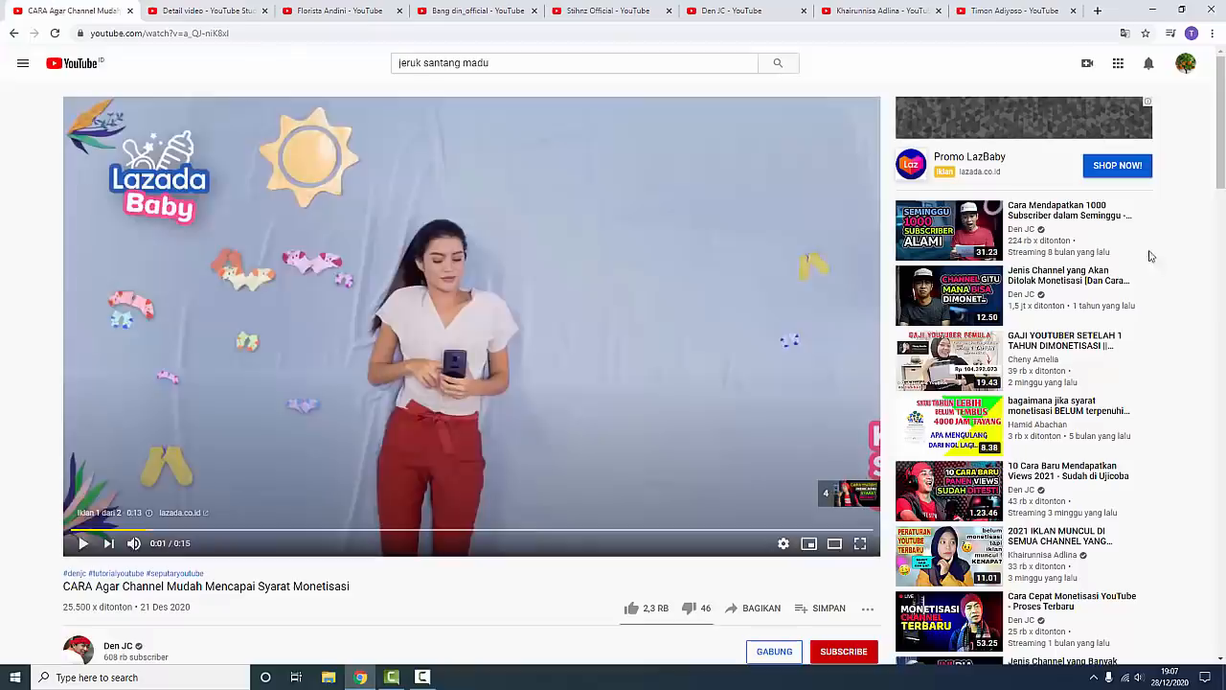
{"action": "left_click", "coordinate": [244, 11]}
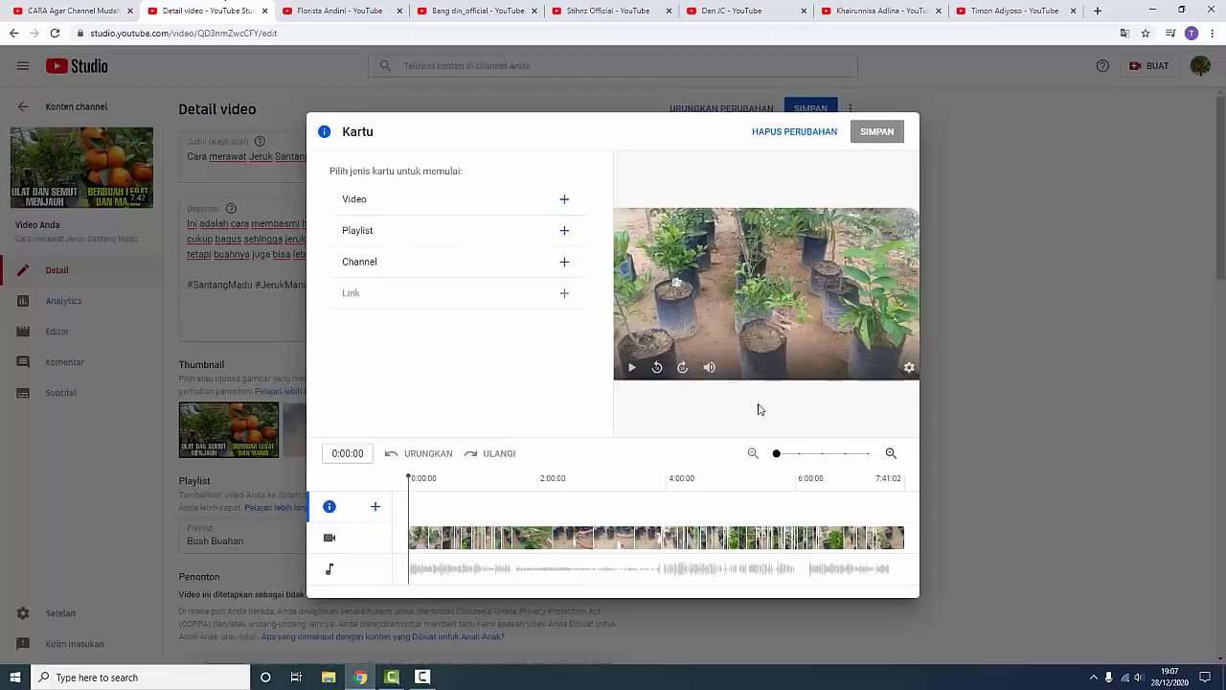
{"action": "left_click_drag", "start_coordinate": [409, 479], "coordinate": [545, 528]}
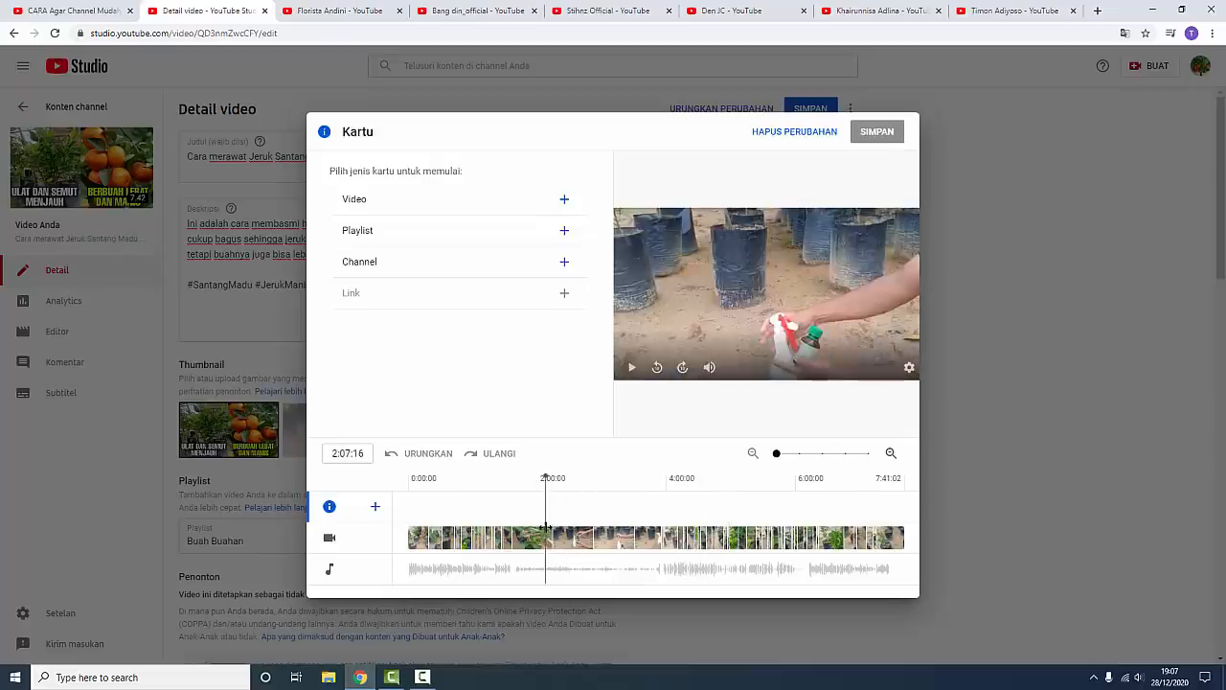
{"action": "left_click", "coordinate": [564, 199]}
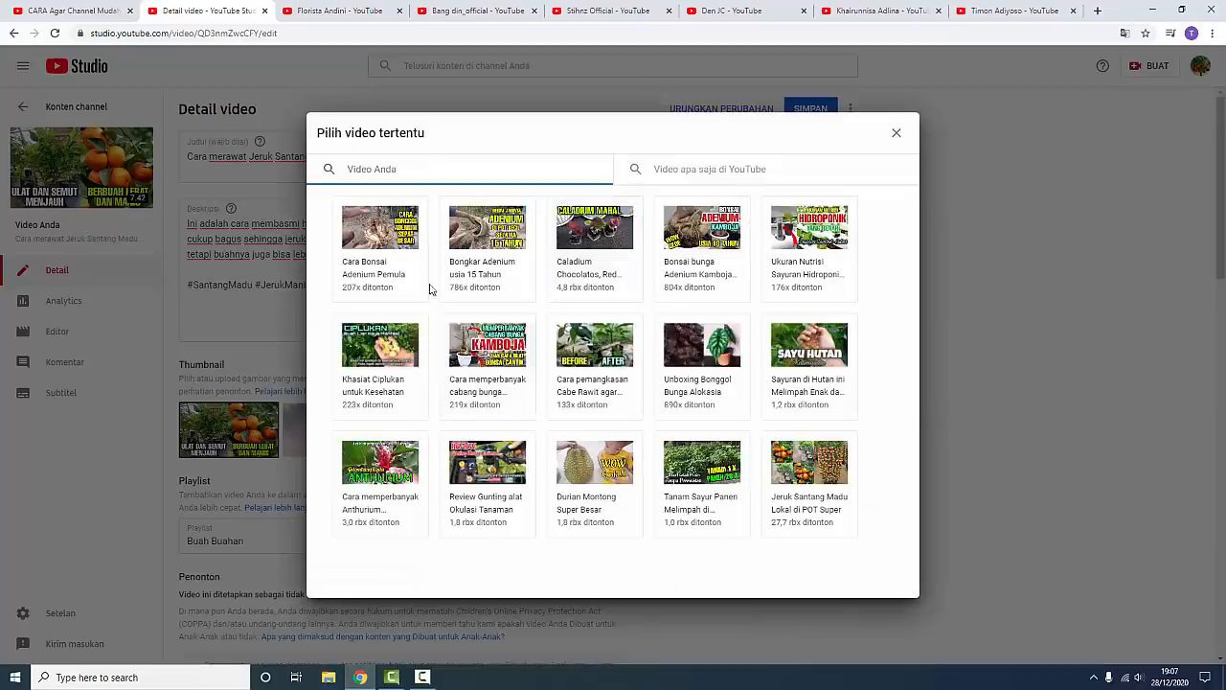
{"action": "left_click", "coordinate": [387, 234]}
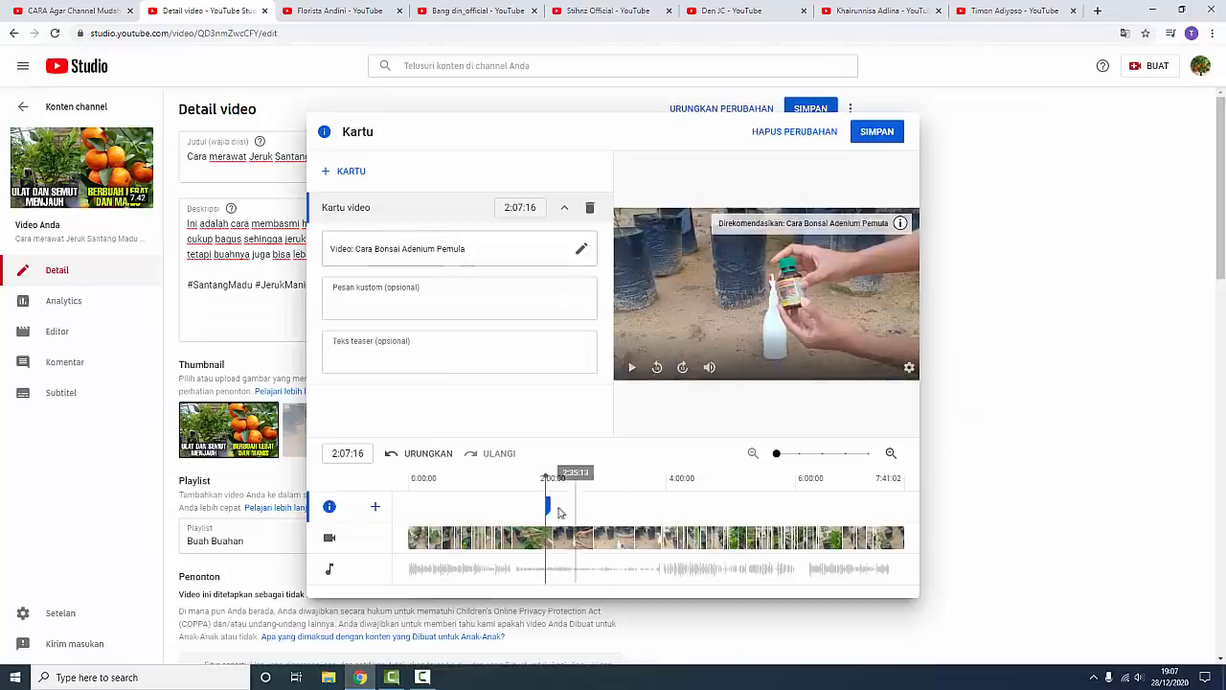
Add a second video card at 5:15:19 linking to "Bonsai bunga Adenium Kamboja usia 10 Tahun" and save the cards.
{"action": "left_click_drag", "start_coordinate": [545, 475], "coordinate": [750, 482]}
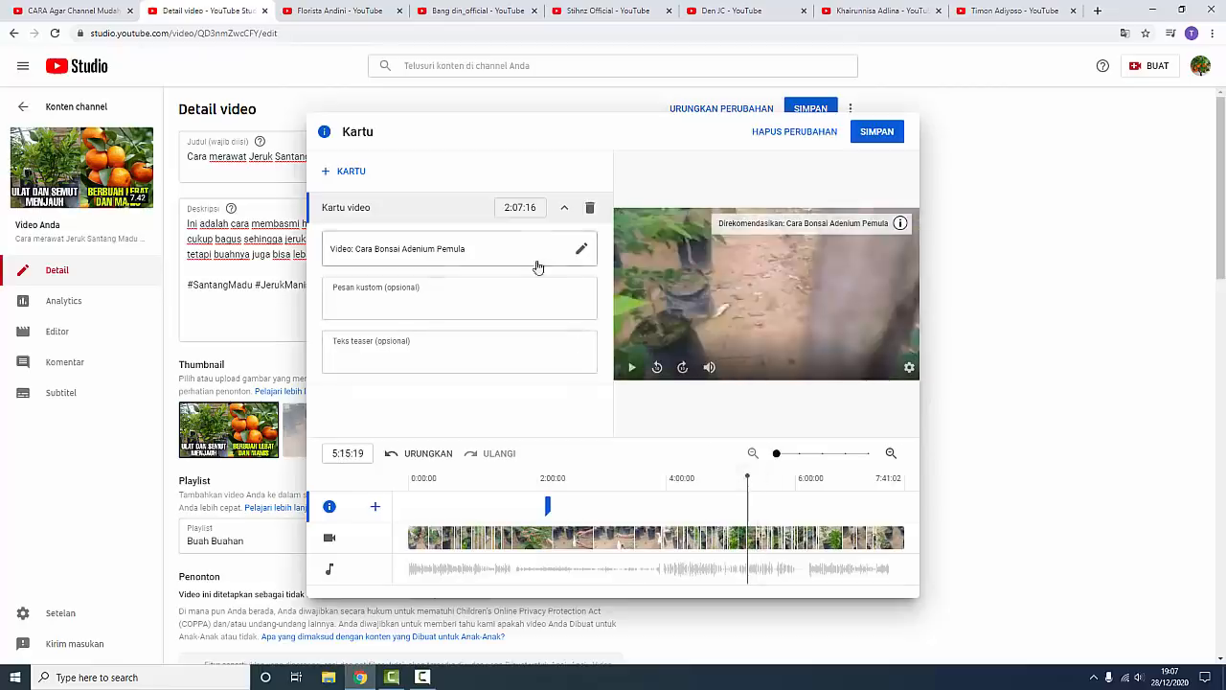
{"action": "left_click", "coordinate": [351, 175]}
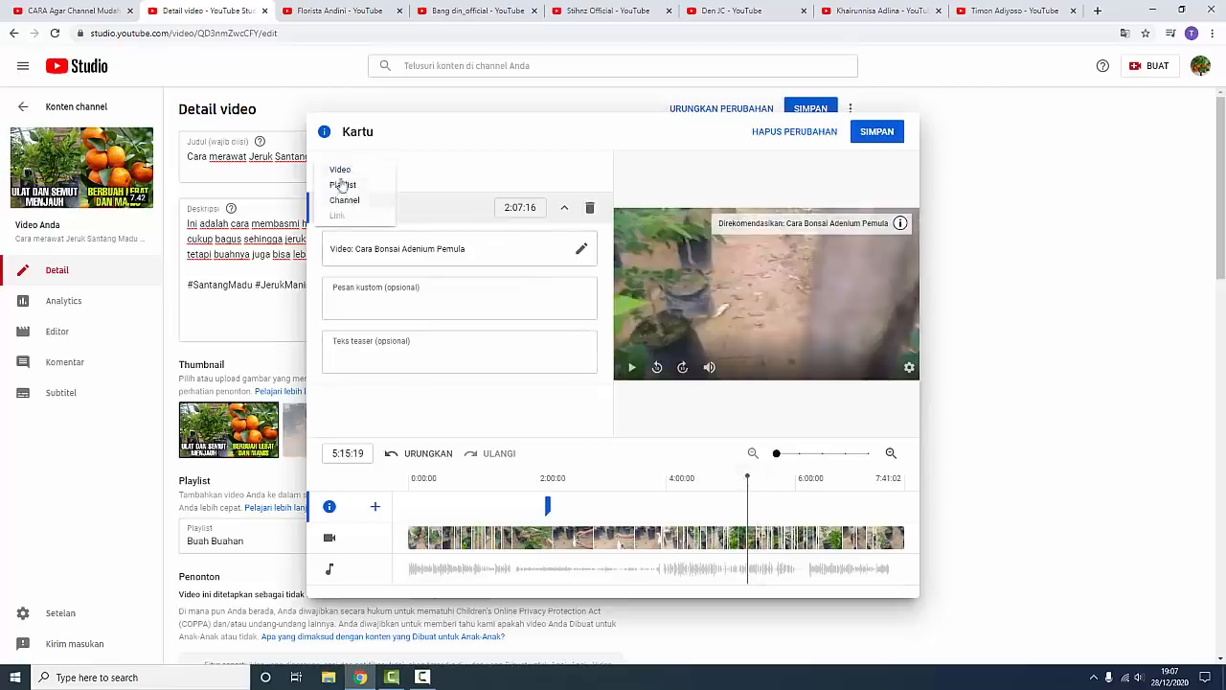
{"action": "left_click", "coordinate": [342, 169]}
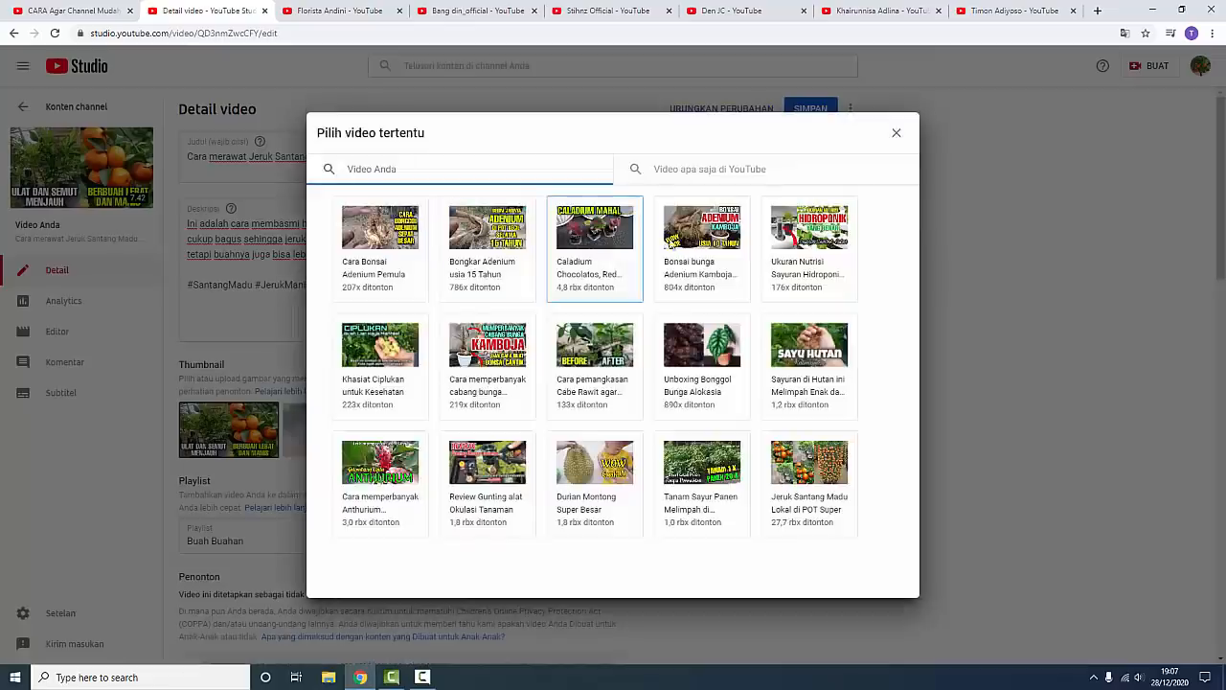
{"action": "left_click", "coordinate": [709, 246]}
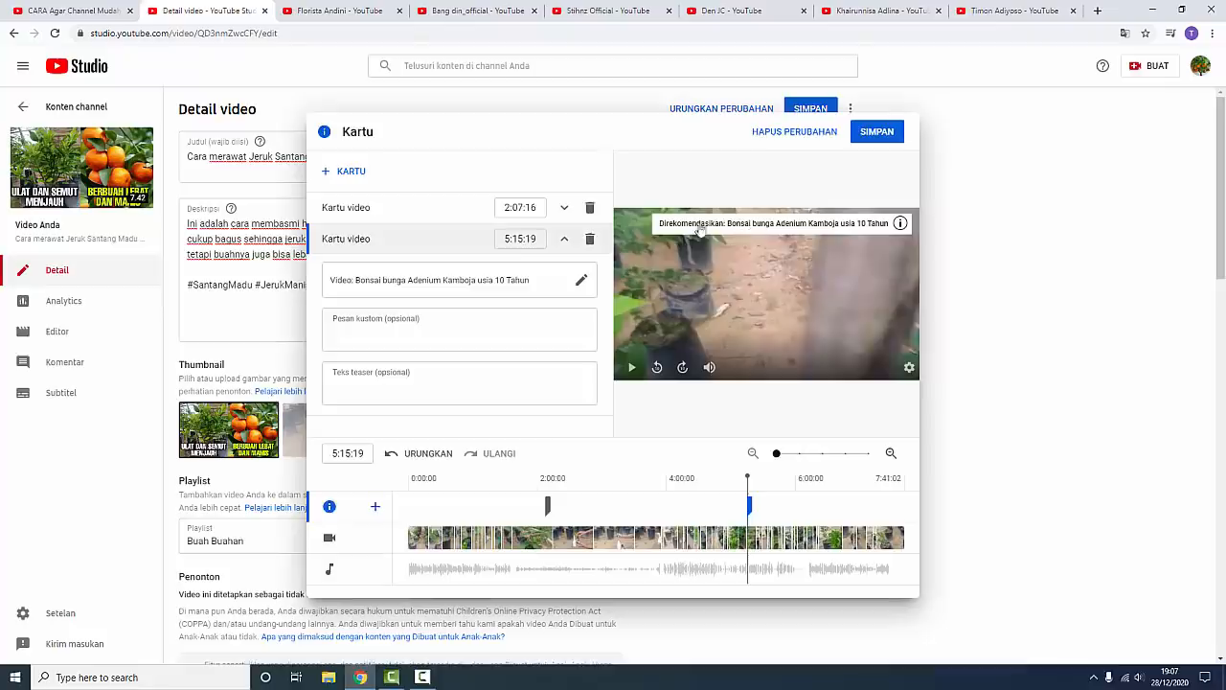
{"action": "left_click", "coordinate": [888, 135]}
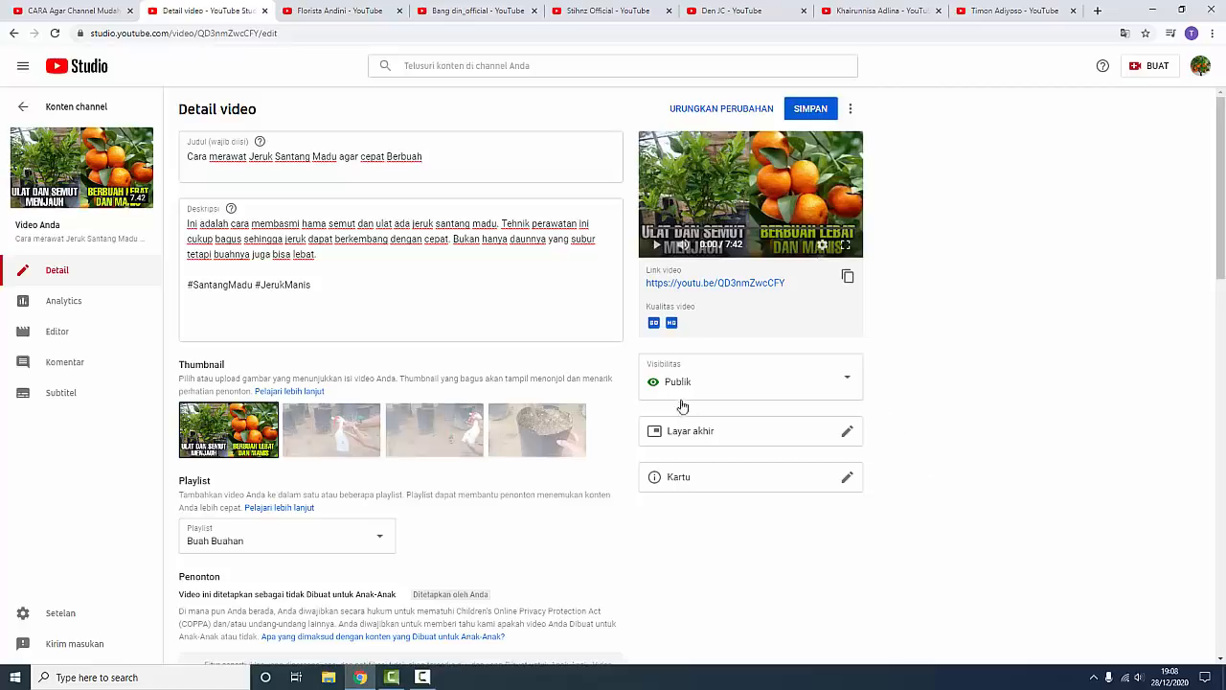
Review how the orange-growing video's title relates to its description, hashtags and tags.
{"action": "left_click_drag", "start_coordinate": [422, 157], "coordinate": [175, 169]}
{"action": "left_click", "coordinate": [207, 157]}
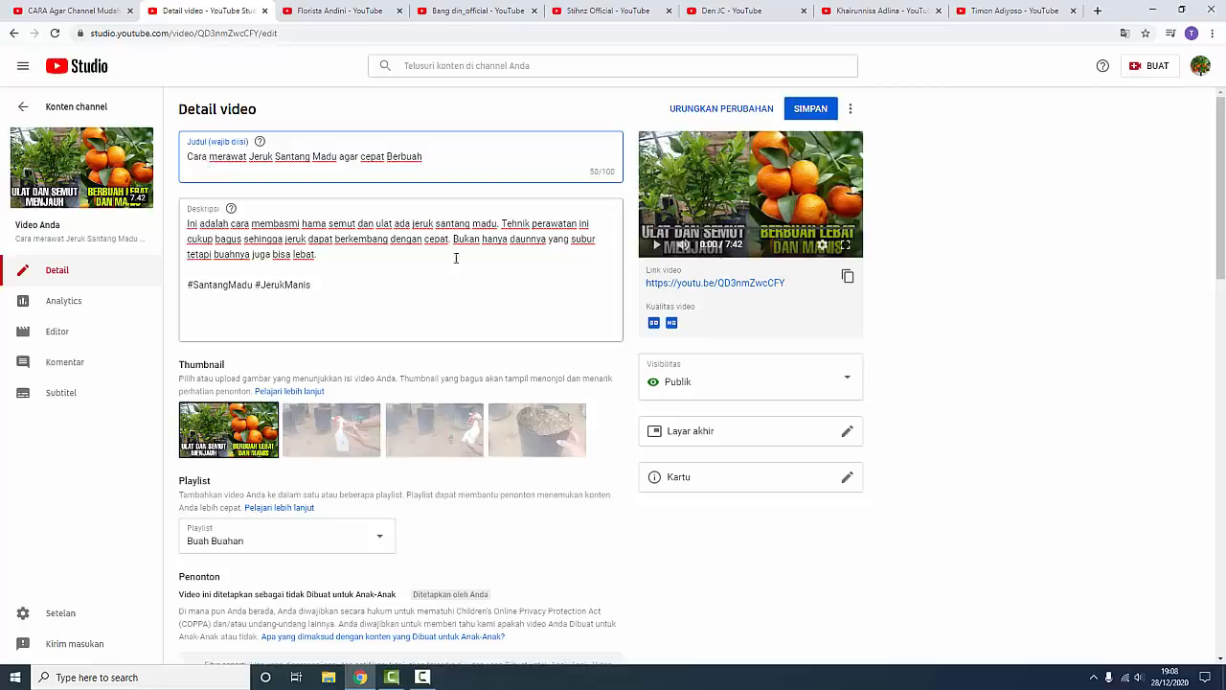
{"action": "left_click_drag", "start_coordinate": [434, 154], "coordinate": [158, 166]}
{"action": "left_click", "coordinate": [313, 156]}
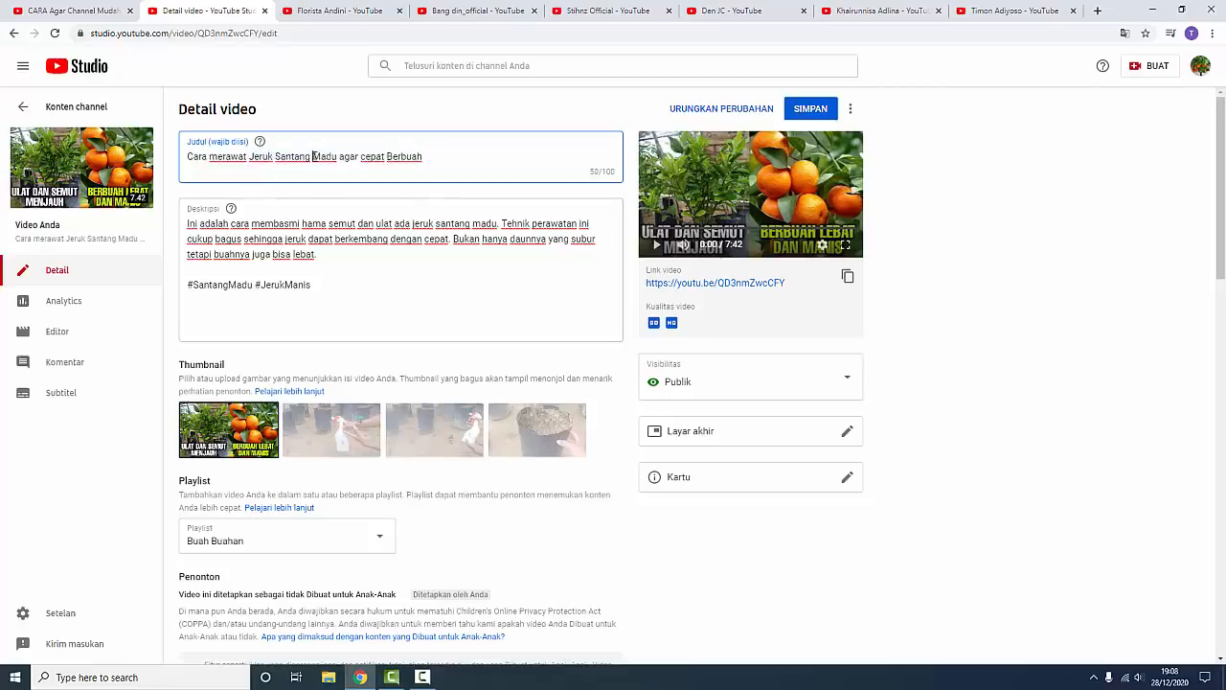
{"action": "left_click", "coordinate": [264, 256]}
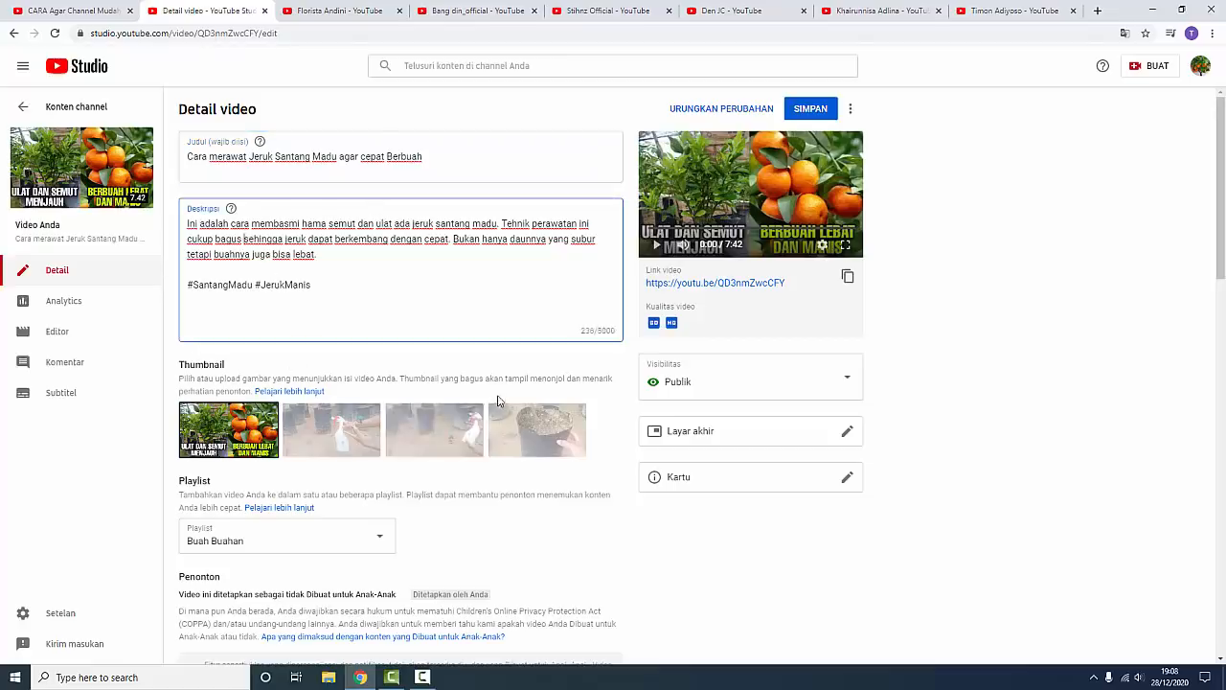
{"action": "scroll", "coordinate": [397, 451], "scroll_direction": "down", "scroll_amount": 5}
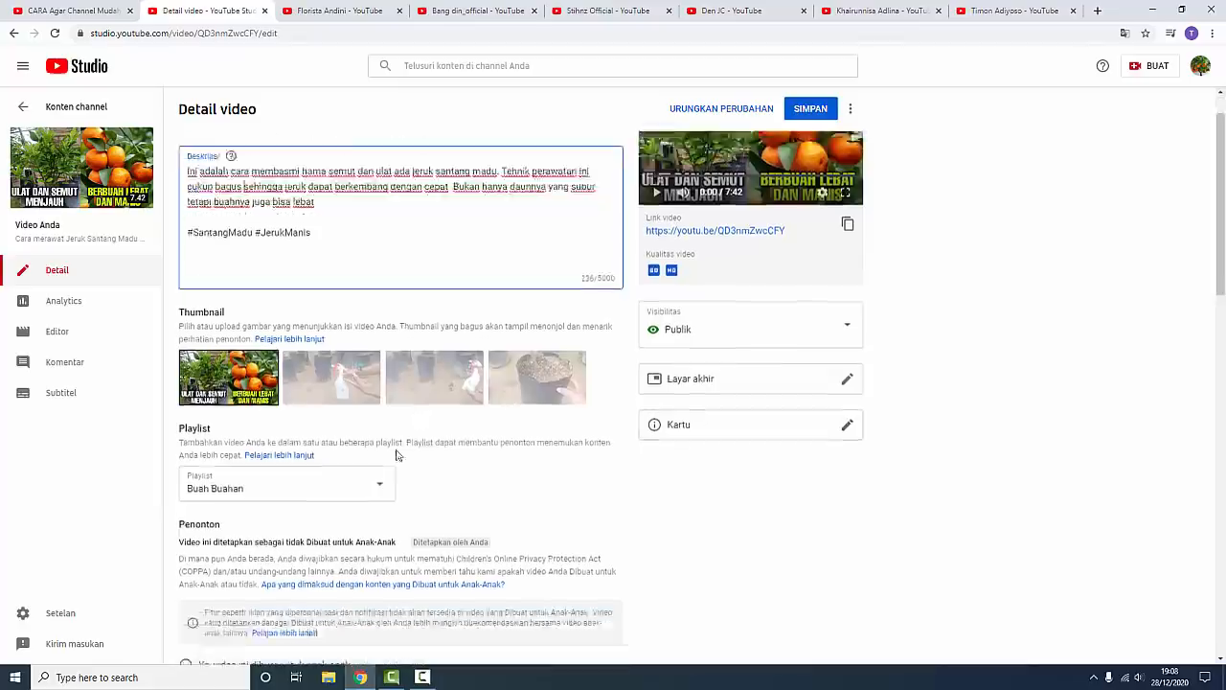
{"action": "scroll", "coordinate": [340, 458], "scroll_direction": "down", "scroll_amount": 2}
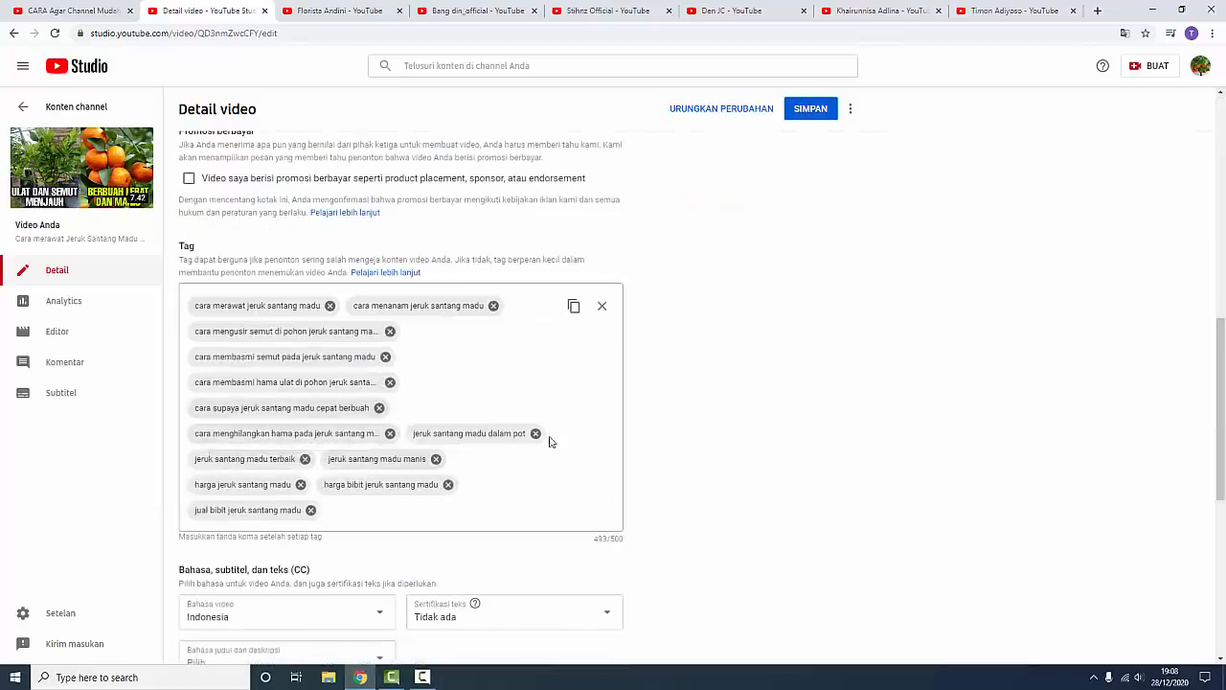
{"action": "scroll", "coordinate": [703, 412], "scroll_direction": "up", "scroll_amount": 7}
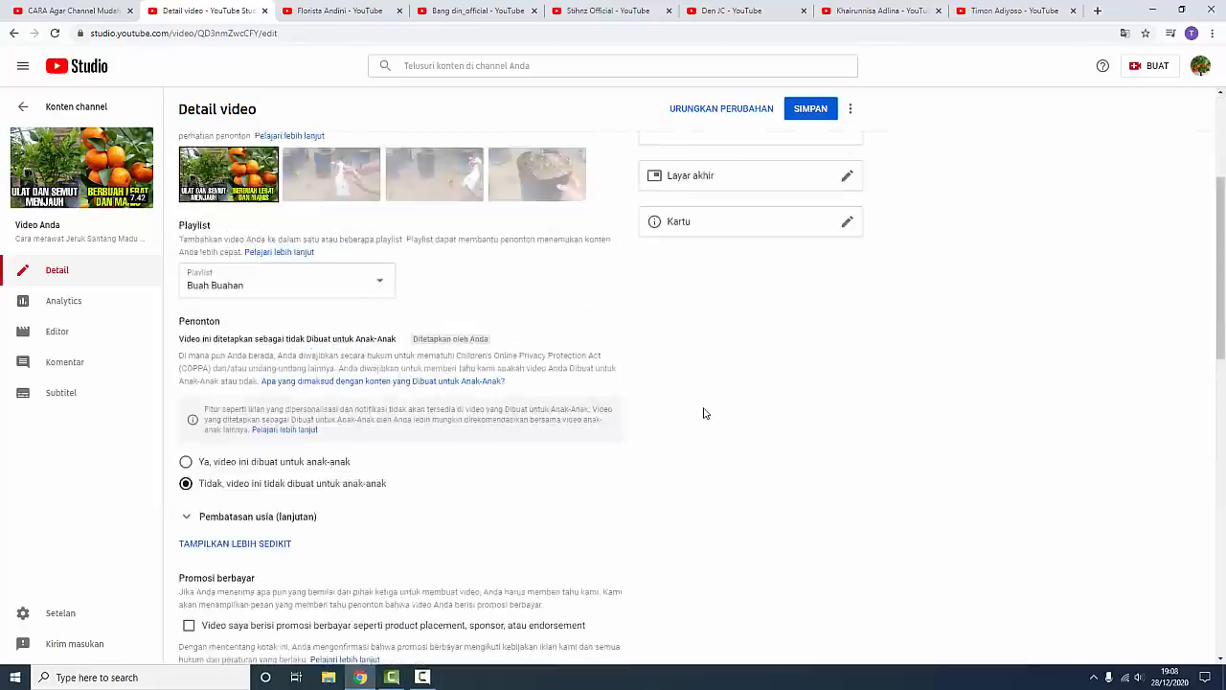
Leave the video's details, discarding the unsaved changes, and look through the channel's uploaded videos.
{"action": "left_click", "coordinate": [21, 108]}
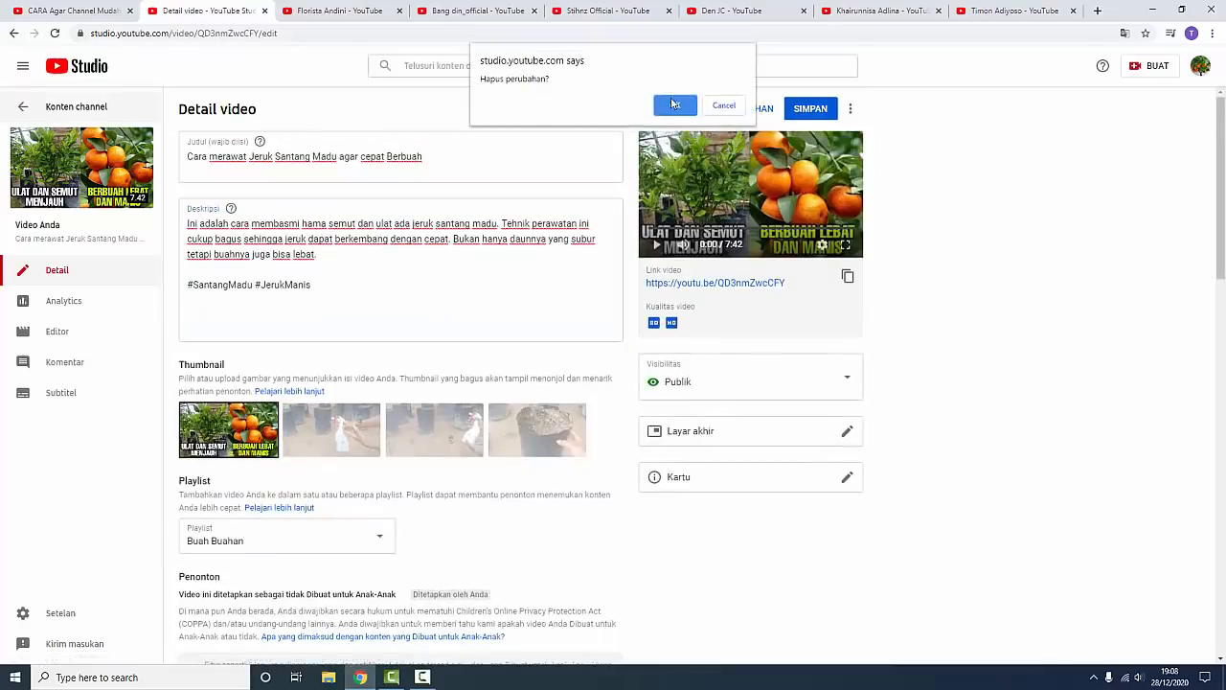
{"action": "left_click", "coordinate": [672, 105]}
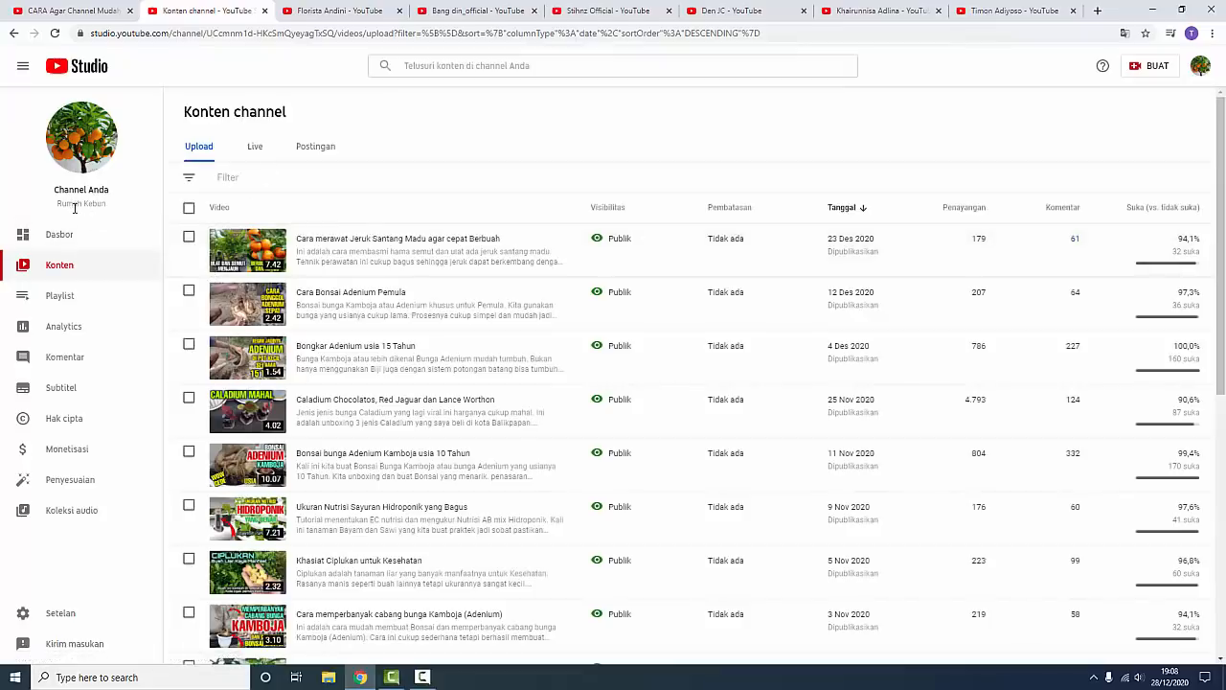
{"action": "scroll", "coordinate": [457, 438], "scroll_direction": "down", "scroll_amount": 2}
{"action": "scroll", "coordinate": [447, 443], "scroll_direction": "up", "scroll_amount": 1}
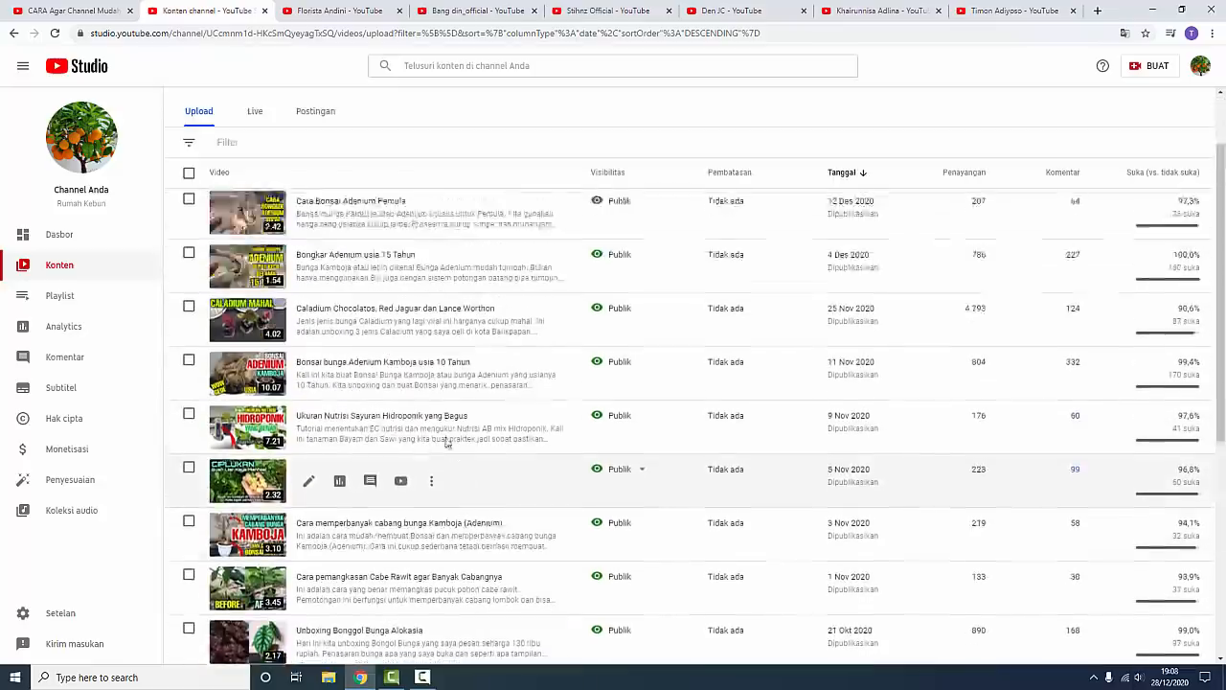
Open the channel's analytics overview, set the period to "Sepanjang waktu", and review the views graph and top videos.
{"action": "scroll", "coordinate": [446, 442], "scroll_direction": "up", "scroll_amount": 1}
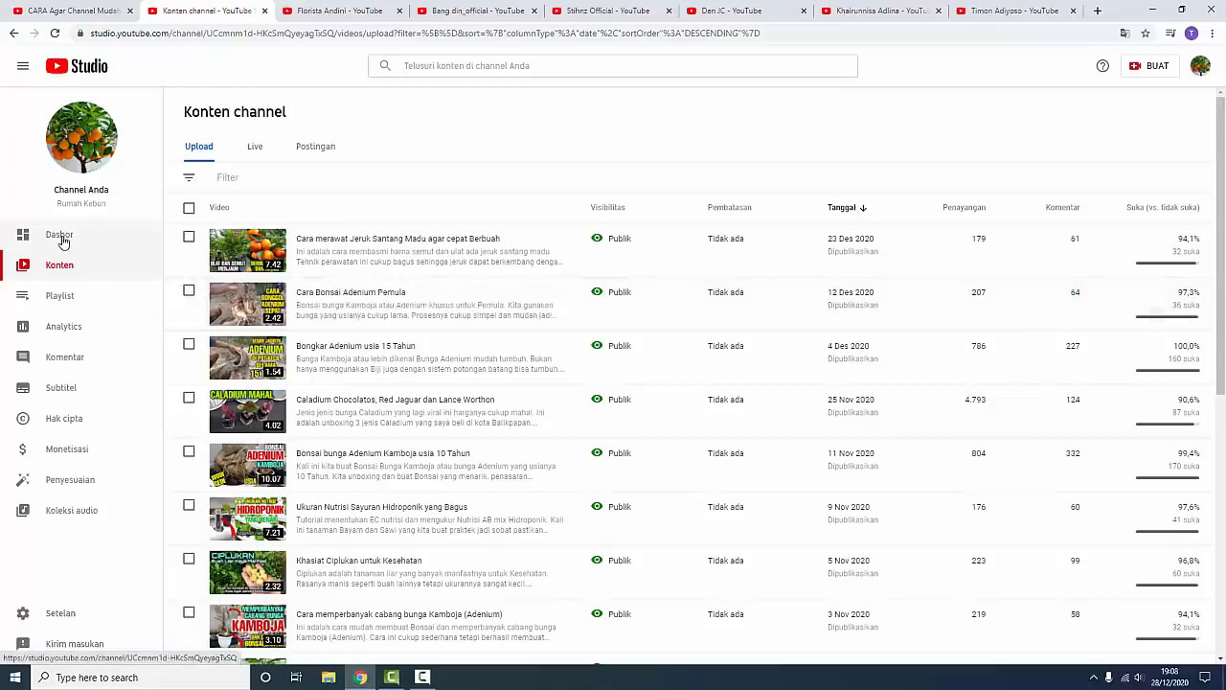
{"action": "left_click", "coordinate": [64, 325]}
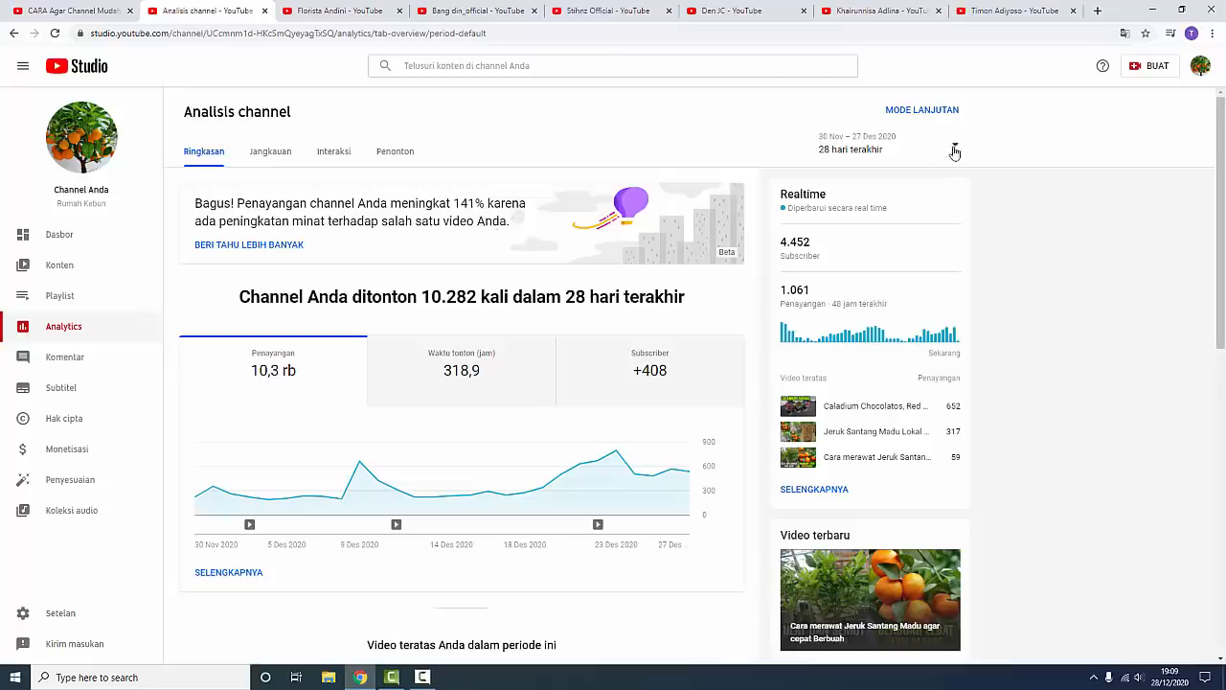
{"action": "left_click", "coordinate": [951, 156]}
{"action": "left_click", "coordinate": [882, 226]}
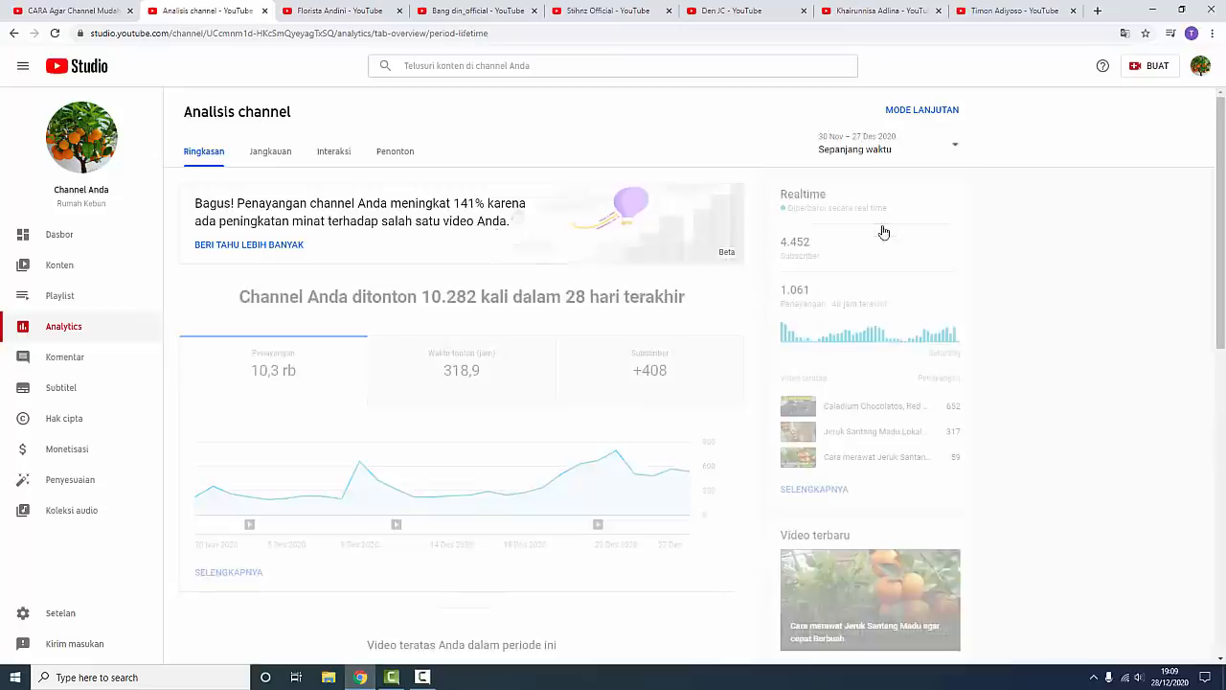
{"action": "scroll", "coordinate": [1120, 413], "scroll_direction": "down", "scroll_amount": 2}
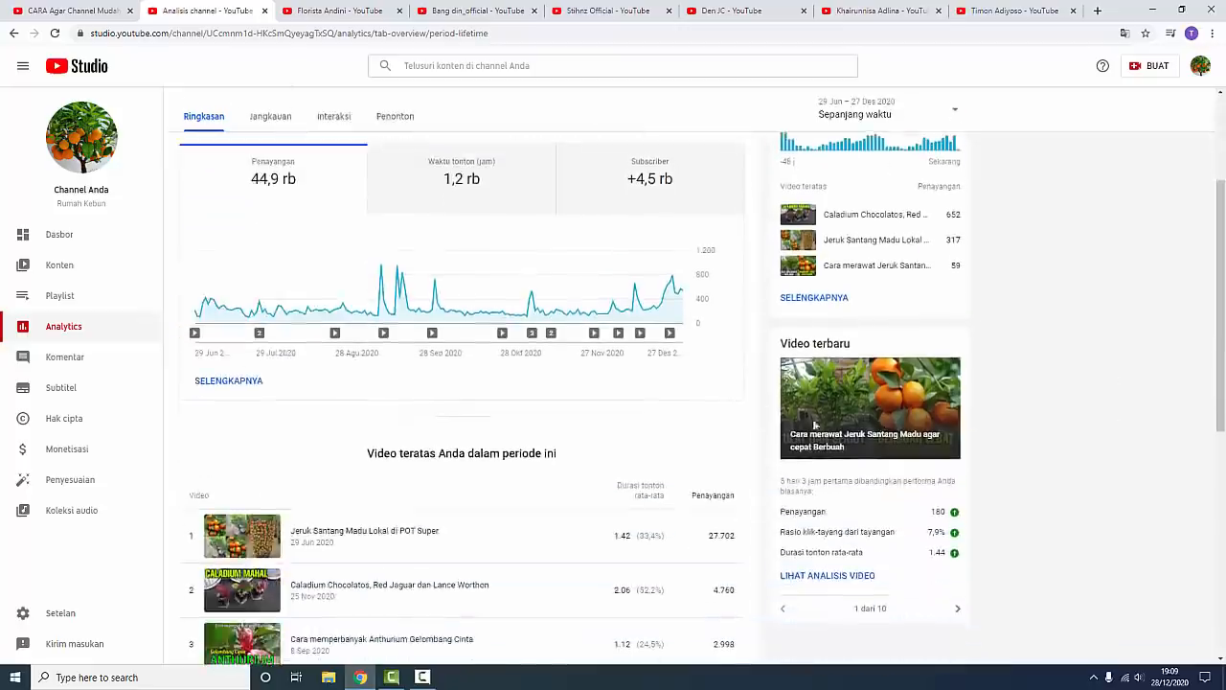
{"action": "scroll", "coordinate": [550, 467], "scroll_direction": "down", "scroll_amount": 2}
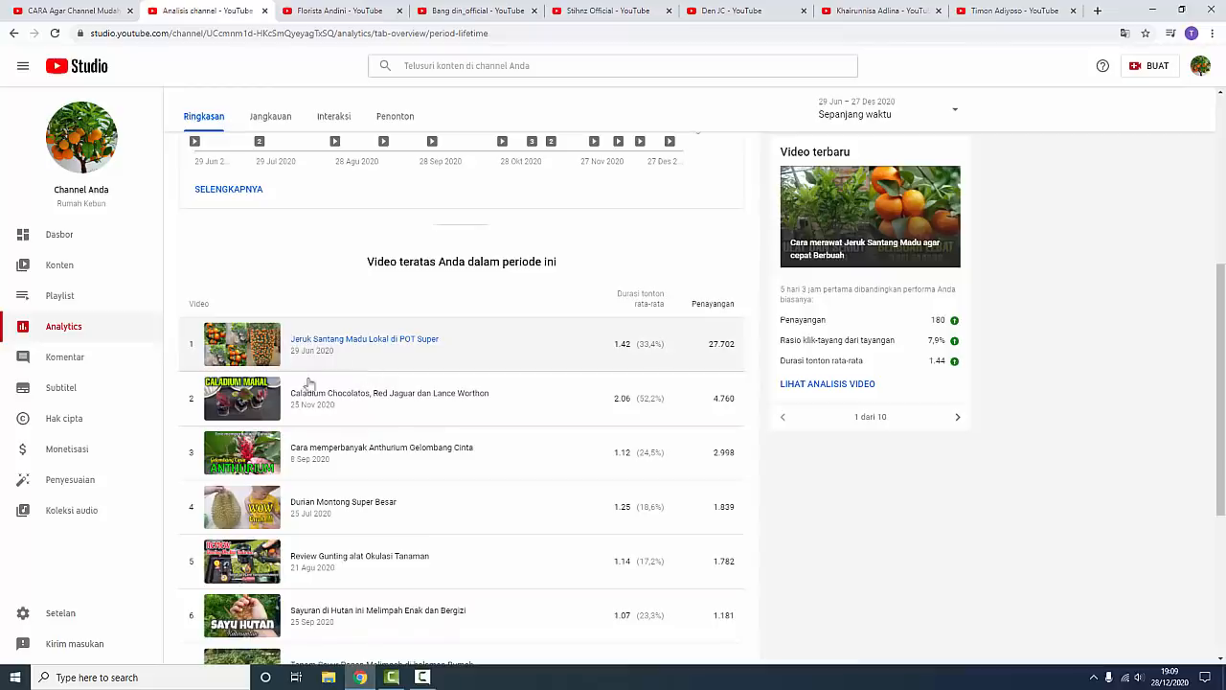
{"action": "scroll", "coordinate": [1062, 373], "scroll_direction": "up", "scroll_amount": 3}
{"action": "scroll", "coordinate": [1070, 370], "scroll_direction": "up", "scroll_amount": 1}
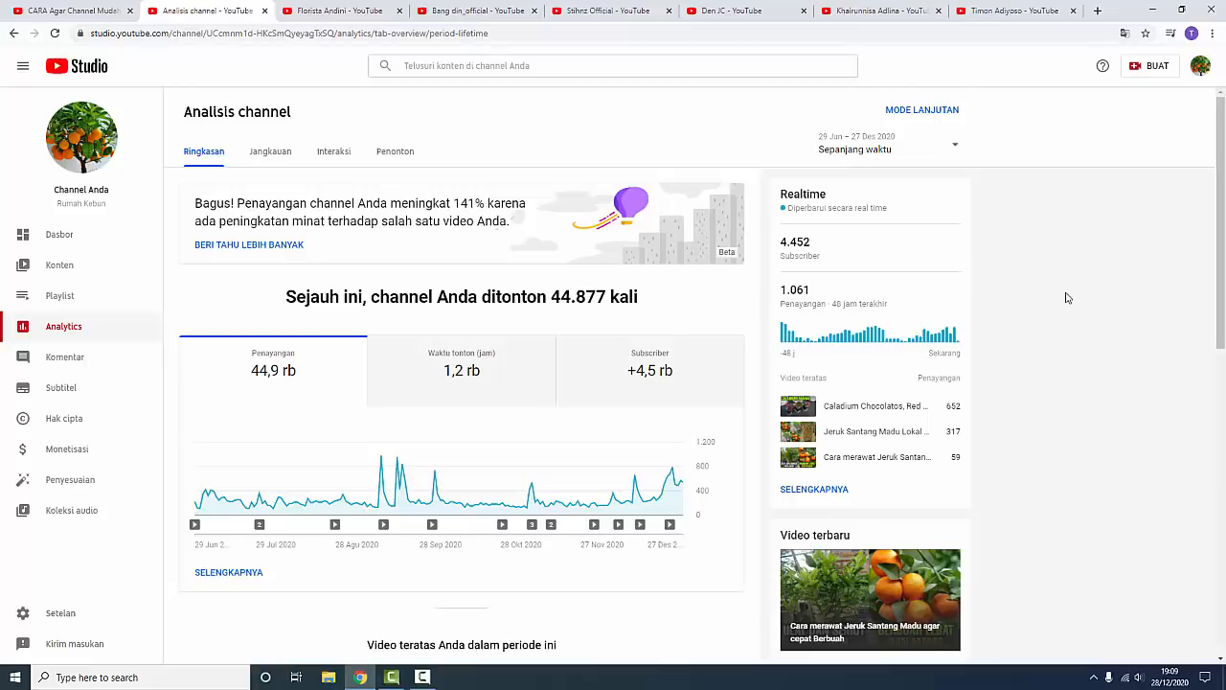
Switch to the already open YouTube page of the channel with the MASTIMON banner and view its header and uploads.
{"action": "left_click", "coordinate": [1022, 11]}
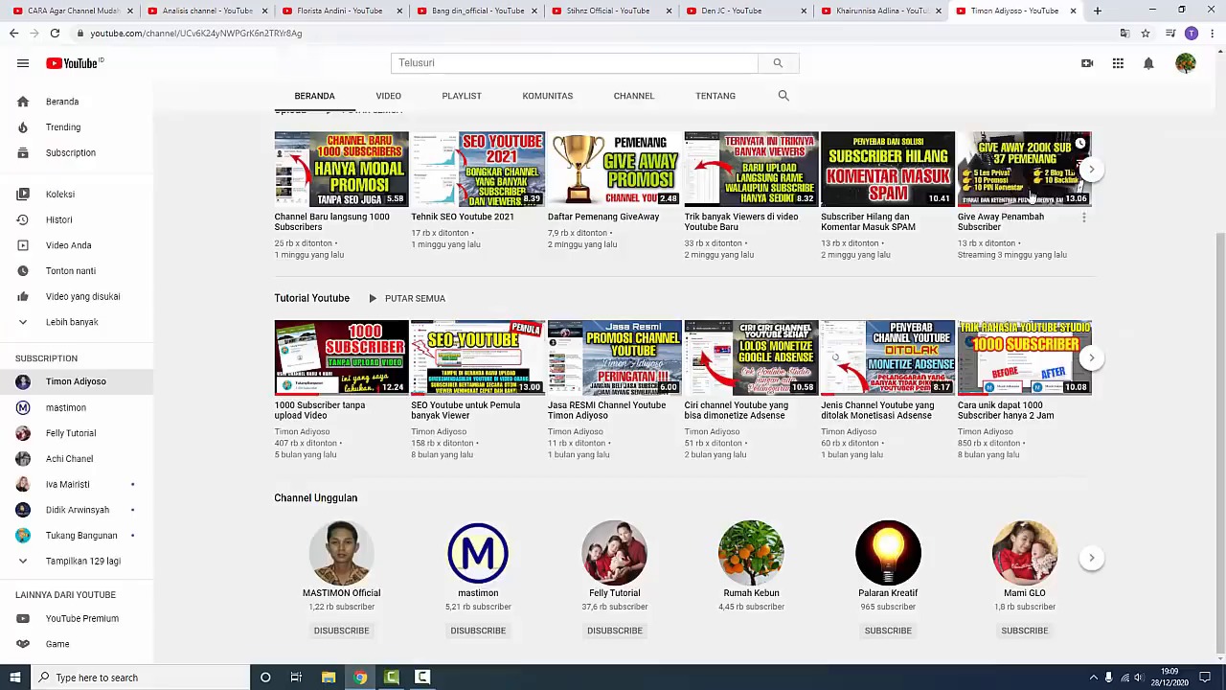
{"action": "scroll", "coordinate": [1169, 269], "scroll_direction": "up", "scroll_amount": 3}
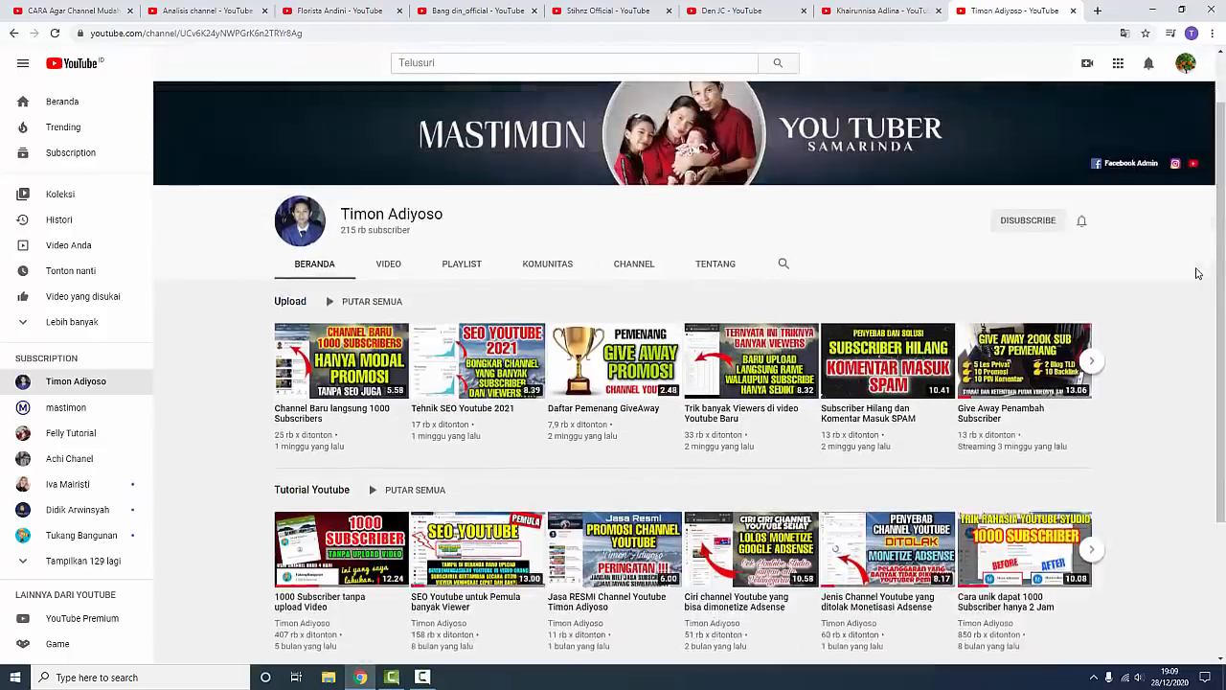